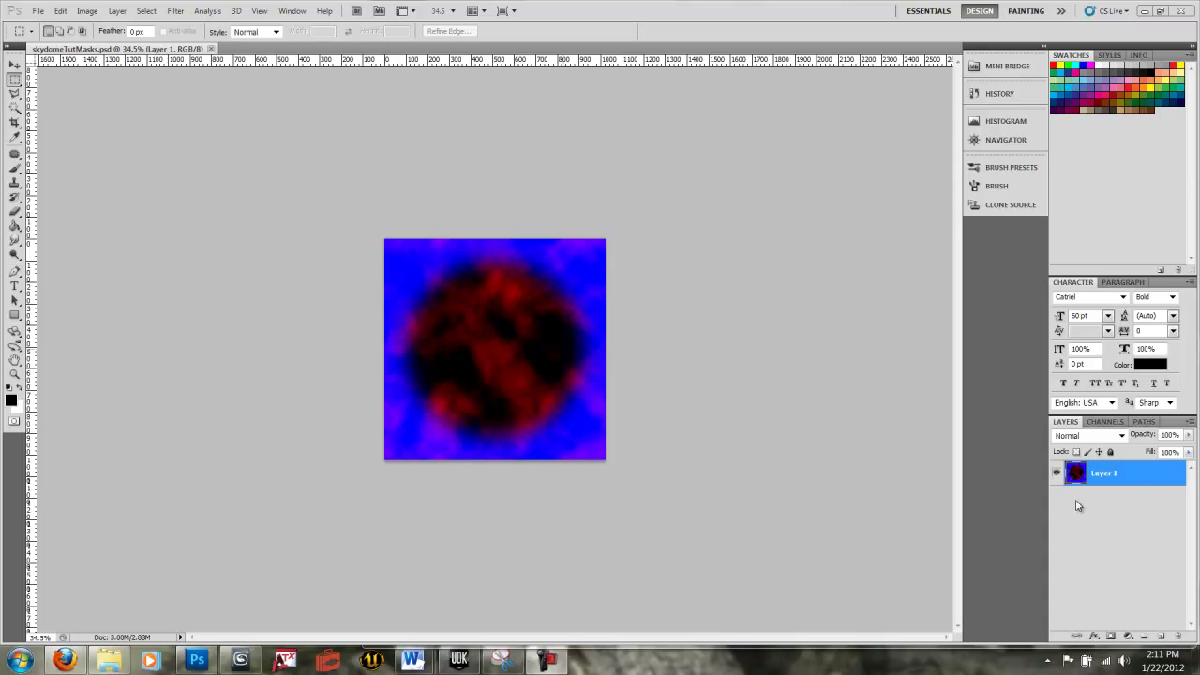
Step: Inspect the Red, Green and Blue channels of skydomeTutMasks.psd, then return to UDK
left_click(1099, 422)
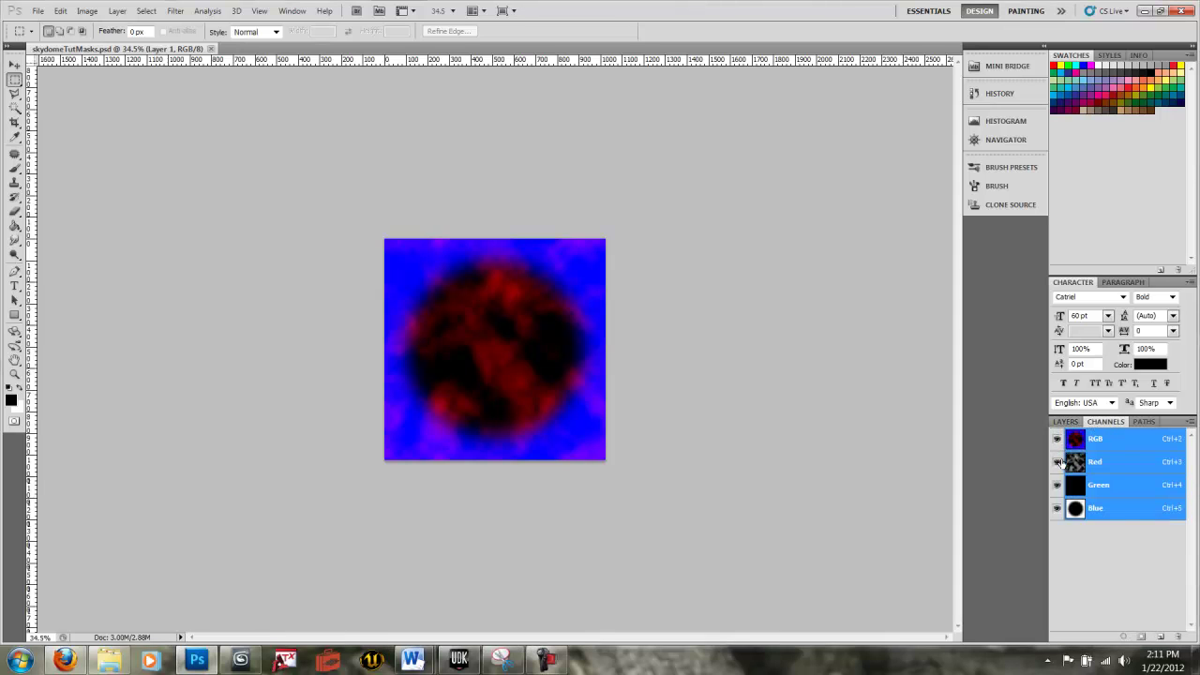
left_click(1097, 465)
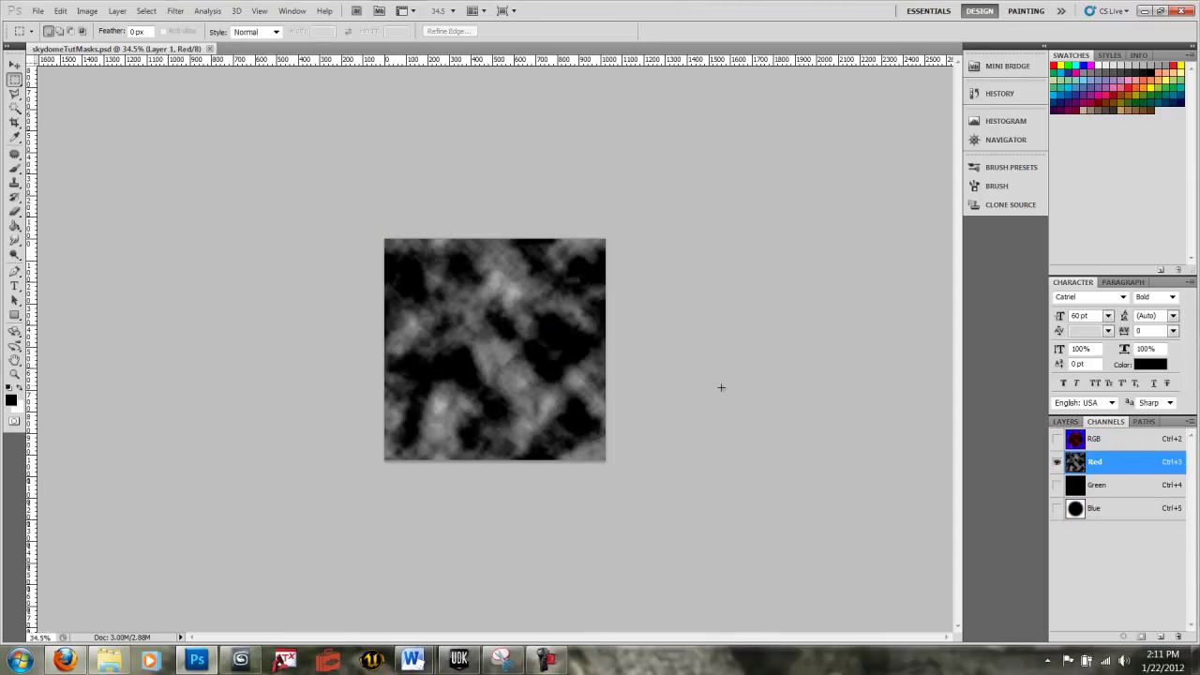
left_click(1115, 492)
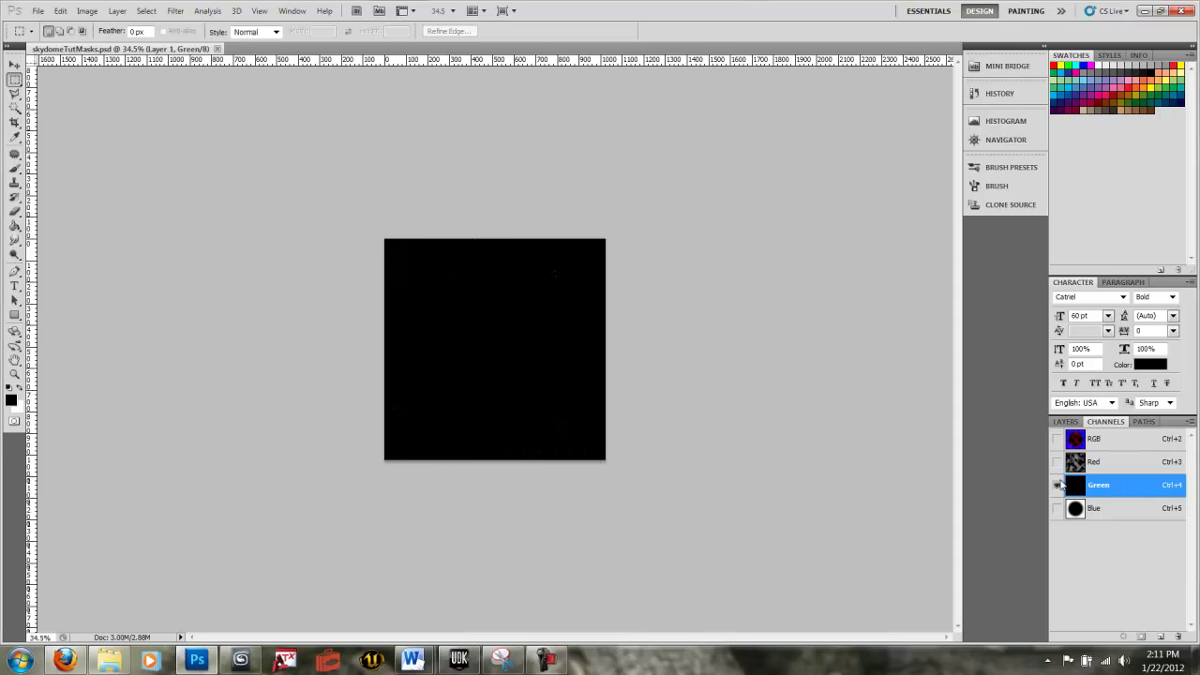
left_click(1119, 514)
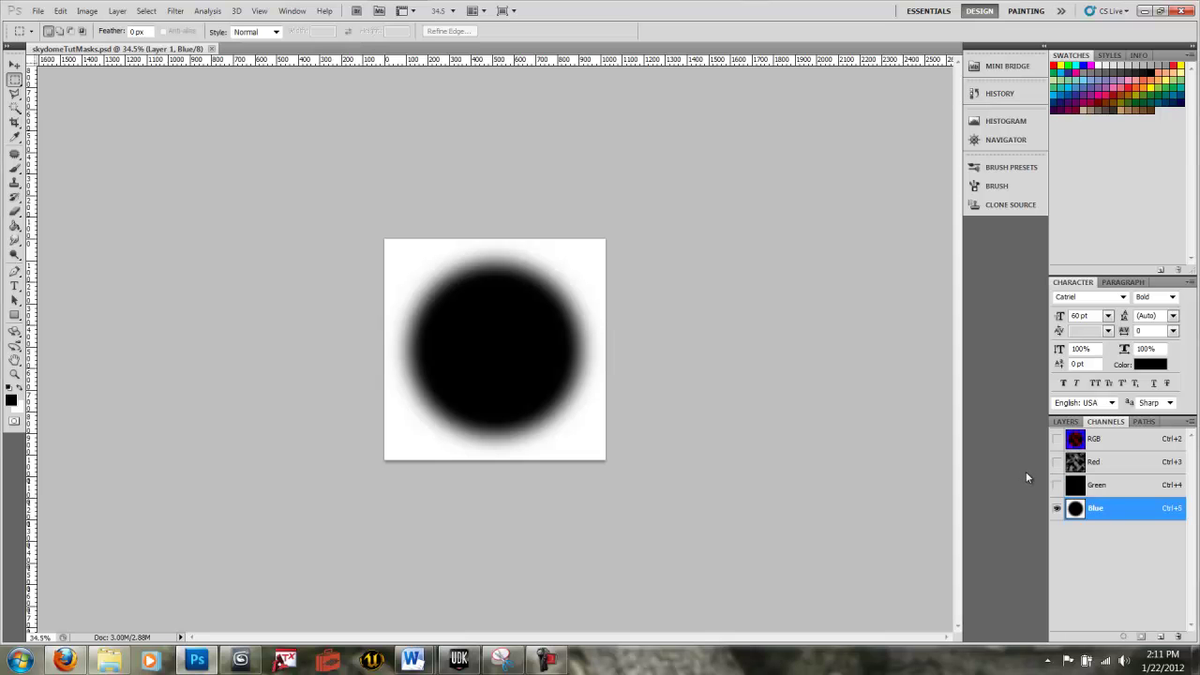
left_click(459, 660)
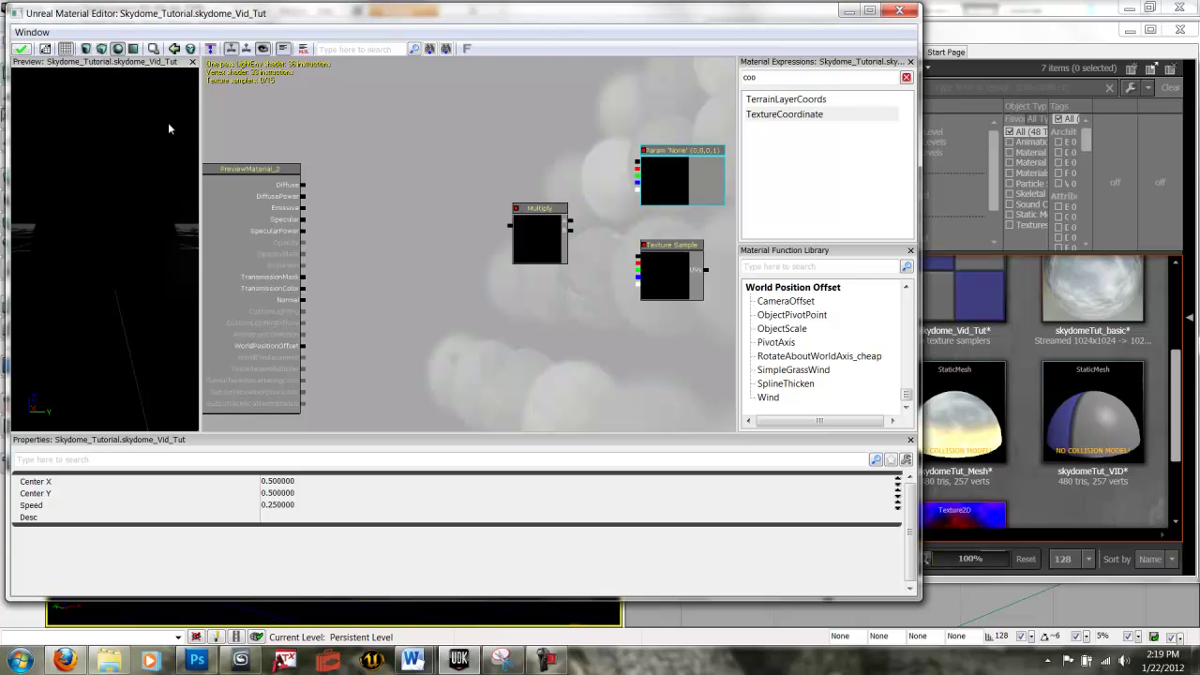
Step: Preview the material on the skydomeTut_VID dome mesh
left_click(1093, 413)
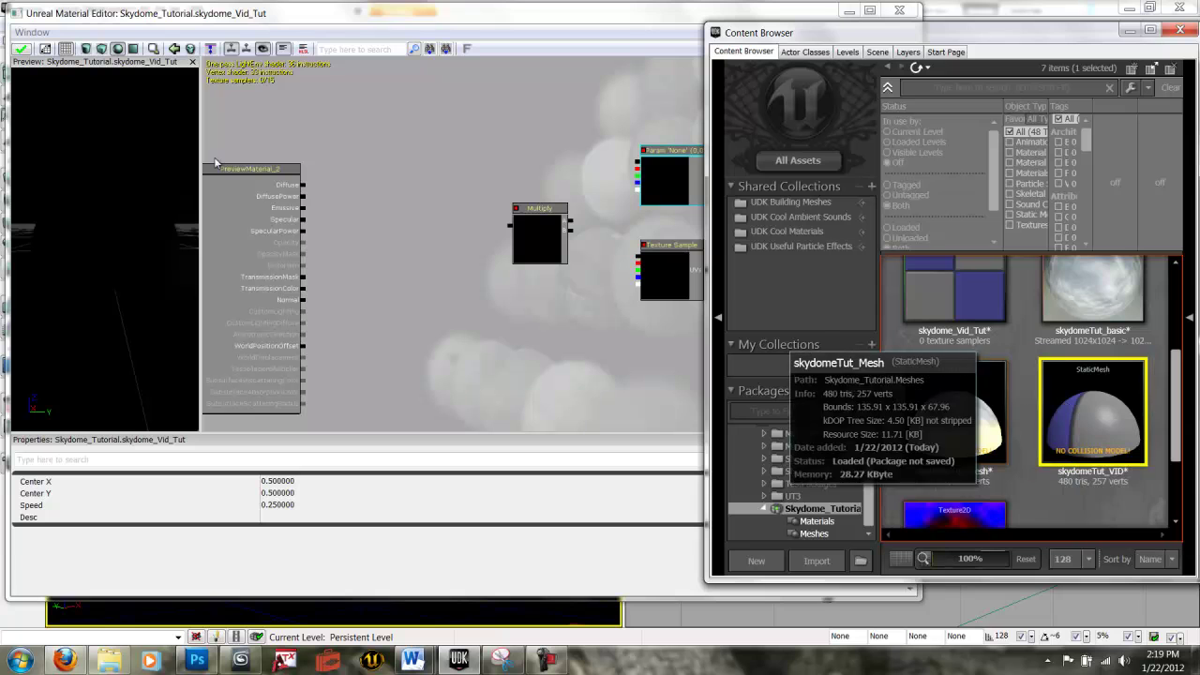
left_click(173, 49)
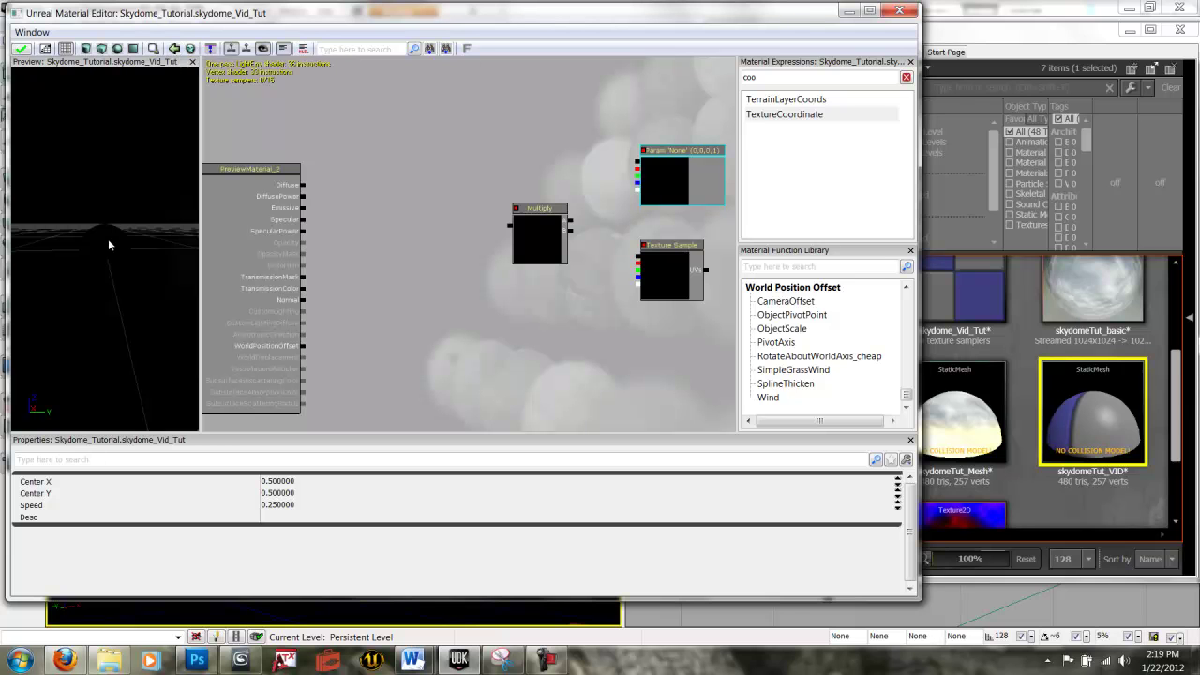
left_click_drag(106, 254, 112, 249)
Step: Name the white vector parameter Sky_Color
double_click(671, 272)
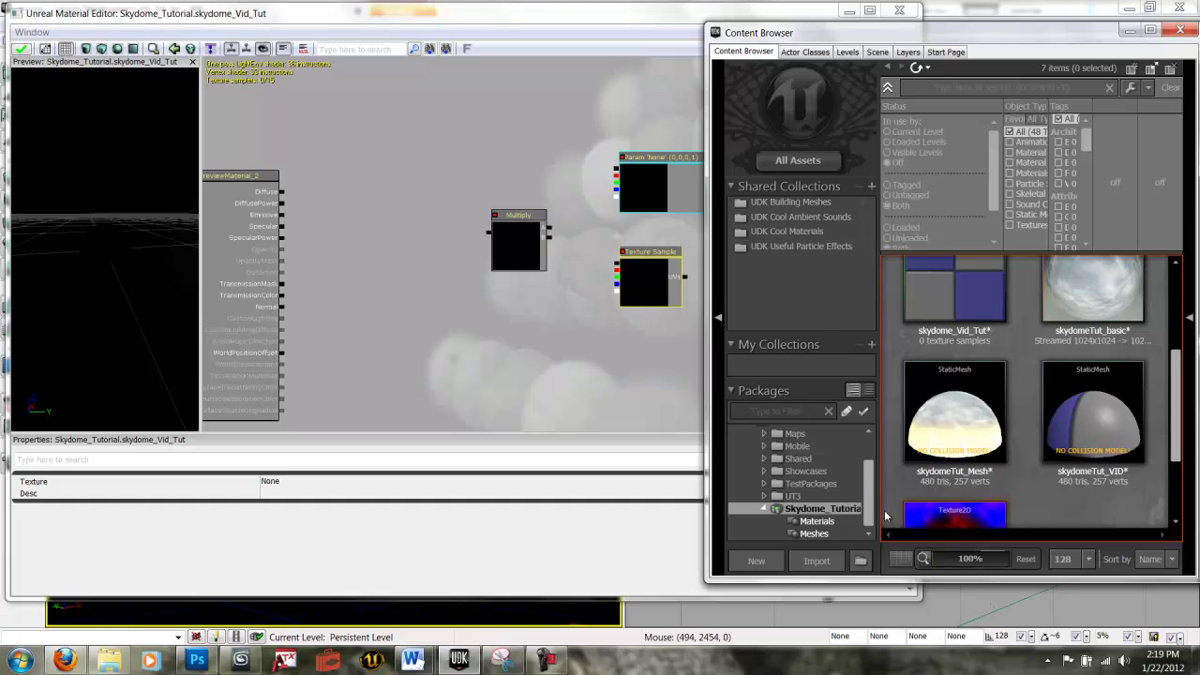
left_click(597, 318)
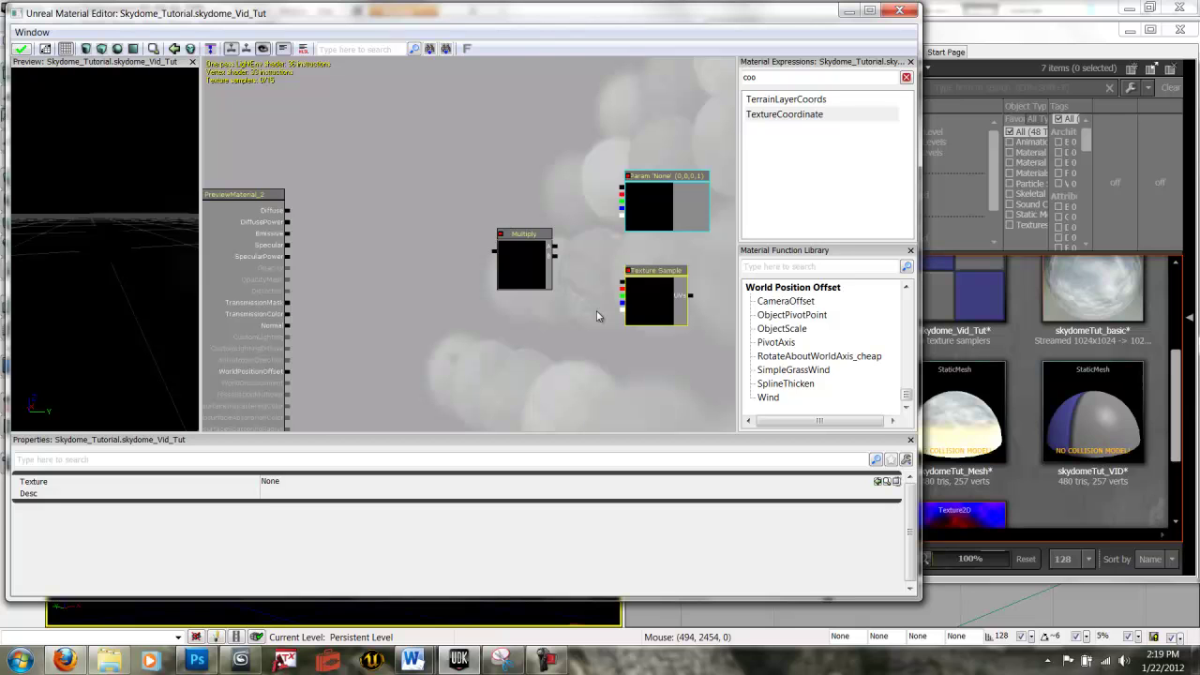
left_click(648, 187)
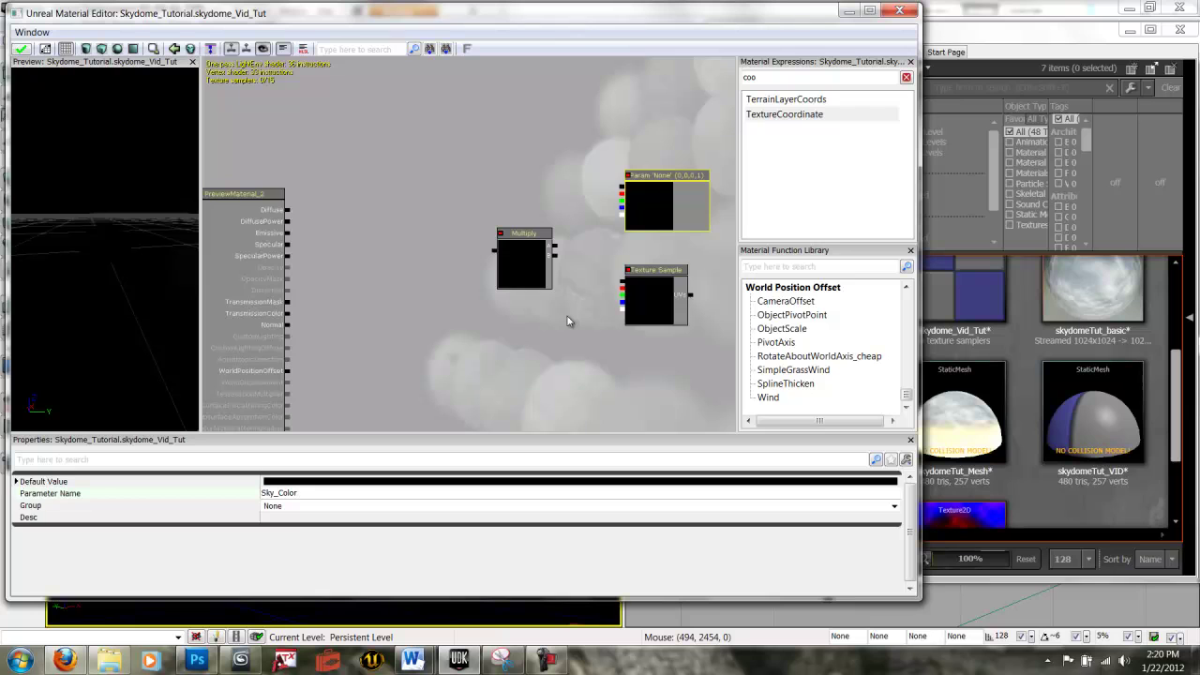
left_click(684, 270)
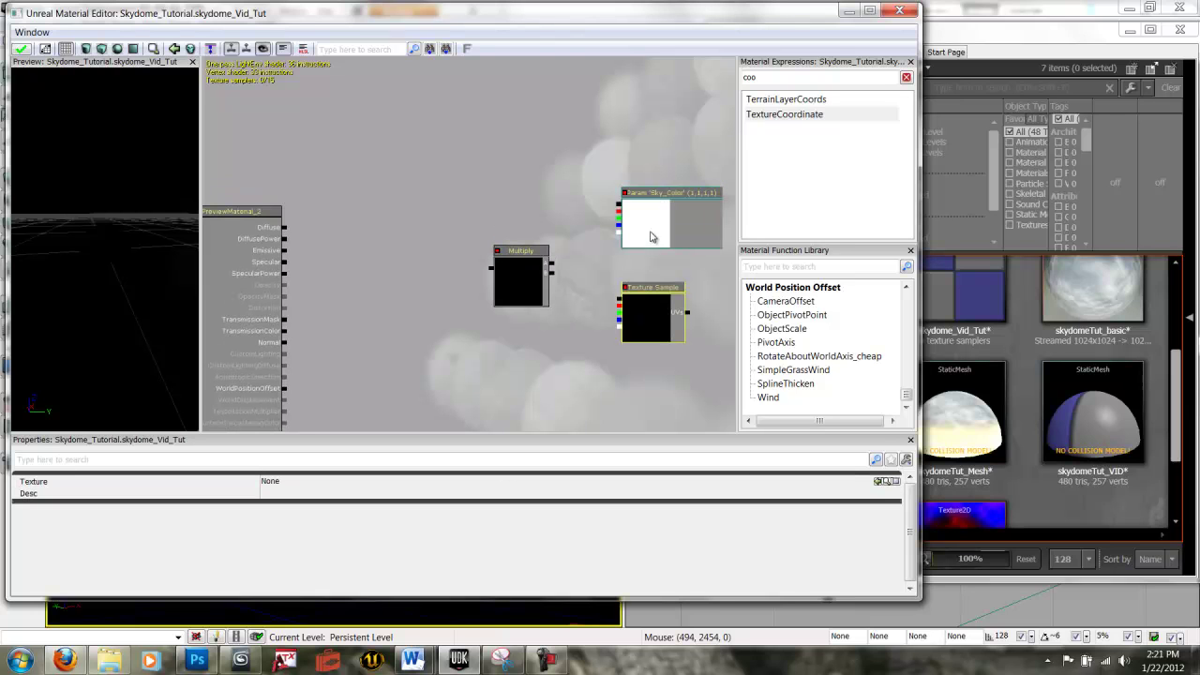
left_click(653, 236)
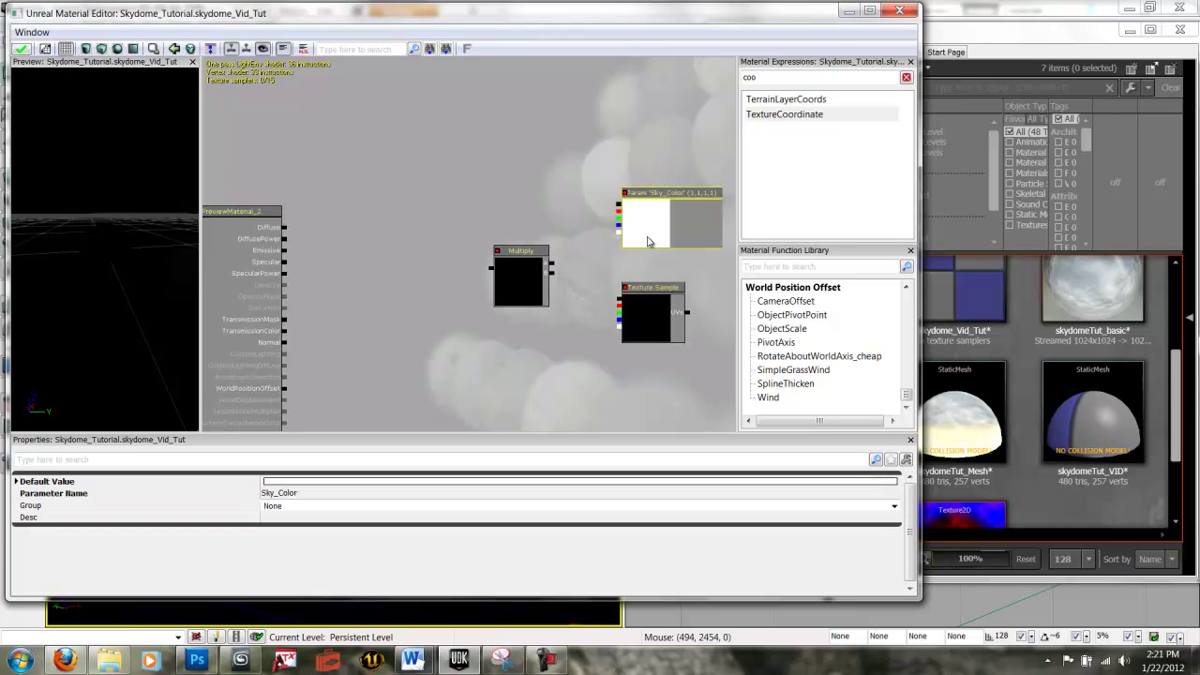
Step: Wire Sky_Color into Multiply and assign the skydomeTut_basic texture to the Texture Sample
left_click(610, 213)
left_click_drag(611, 212, 553, 273)
left_click(663, 321)
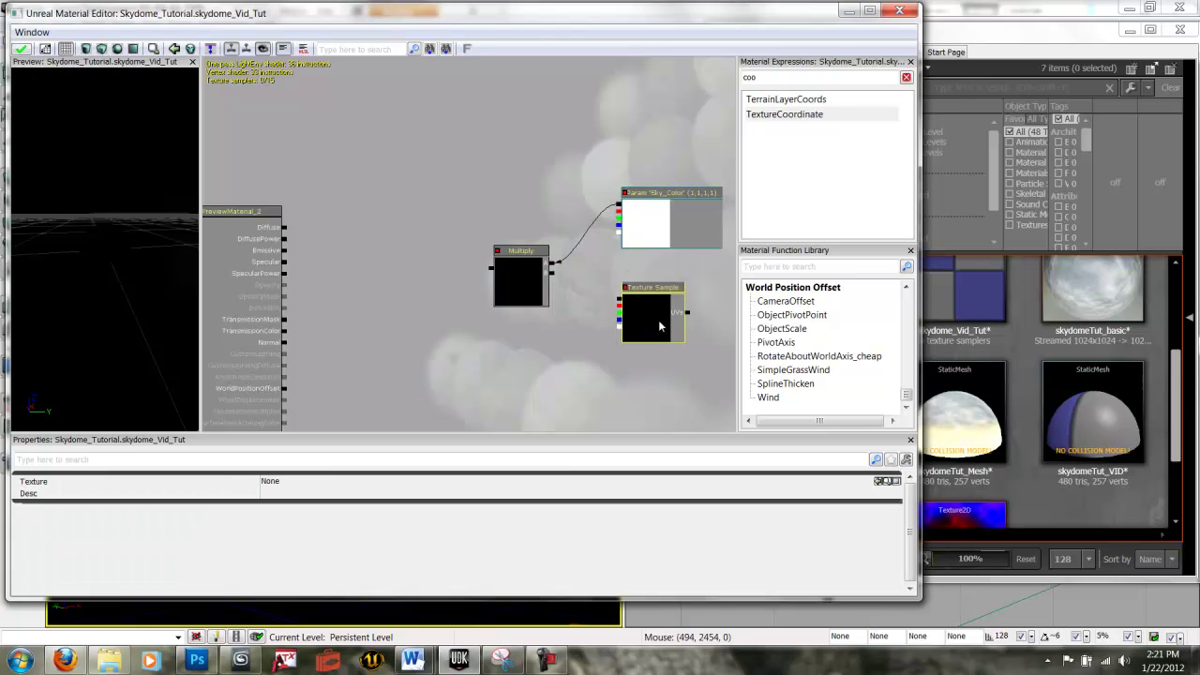
left_click(1026, 501)
scroll(1026, 500, "up", 3)
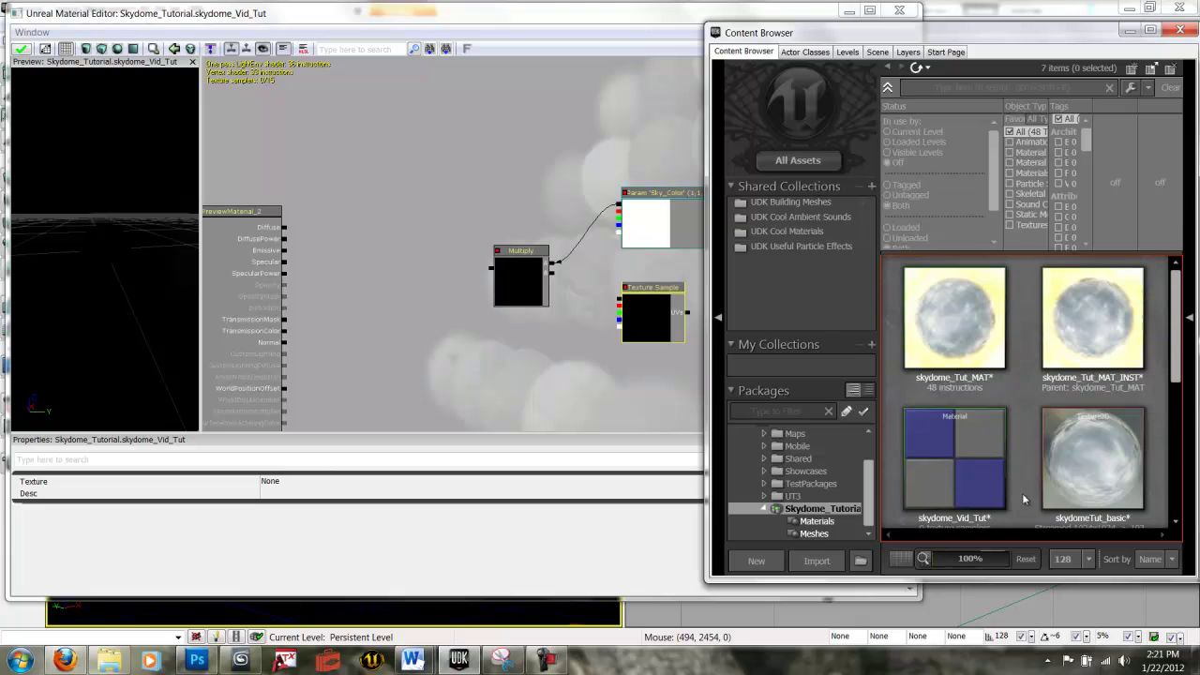
left_click(970, 349)
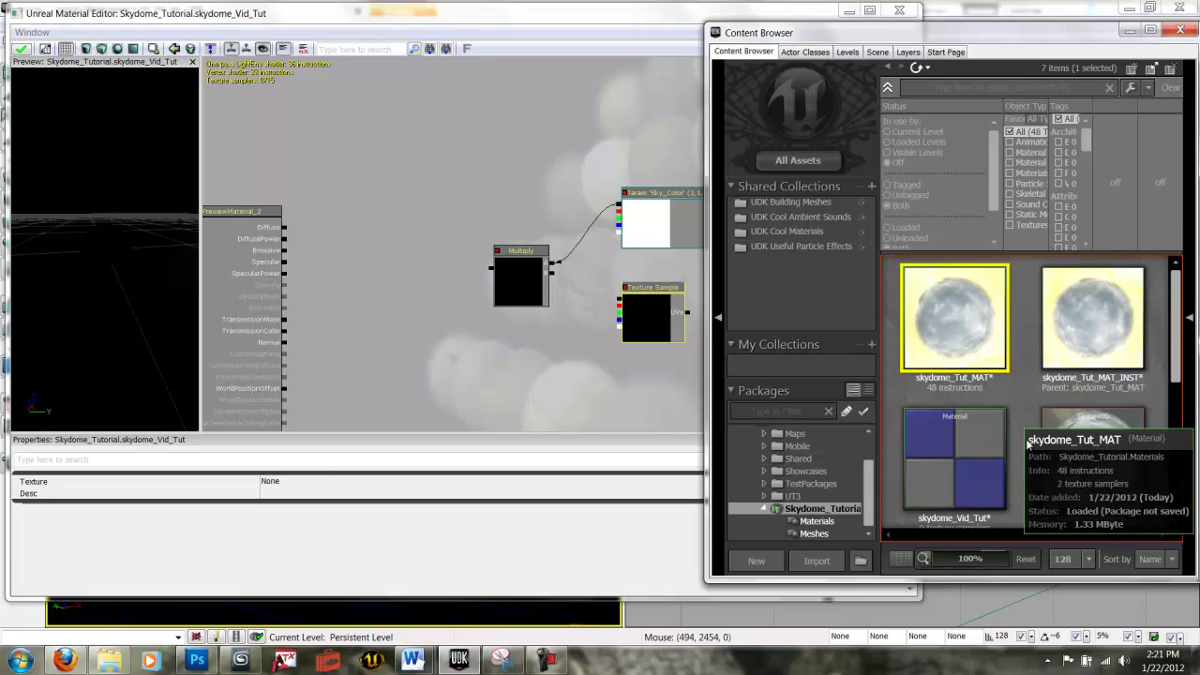
scroll(1069, 413, "down", 2)
left_click(1069, 408)
right_click(645, 316)
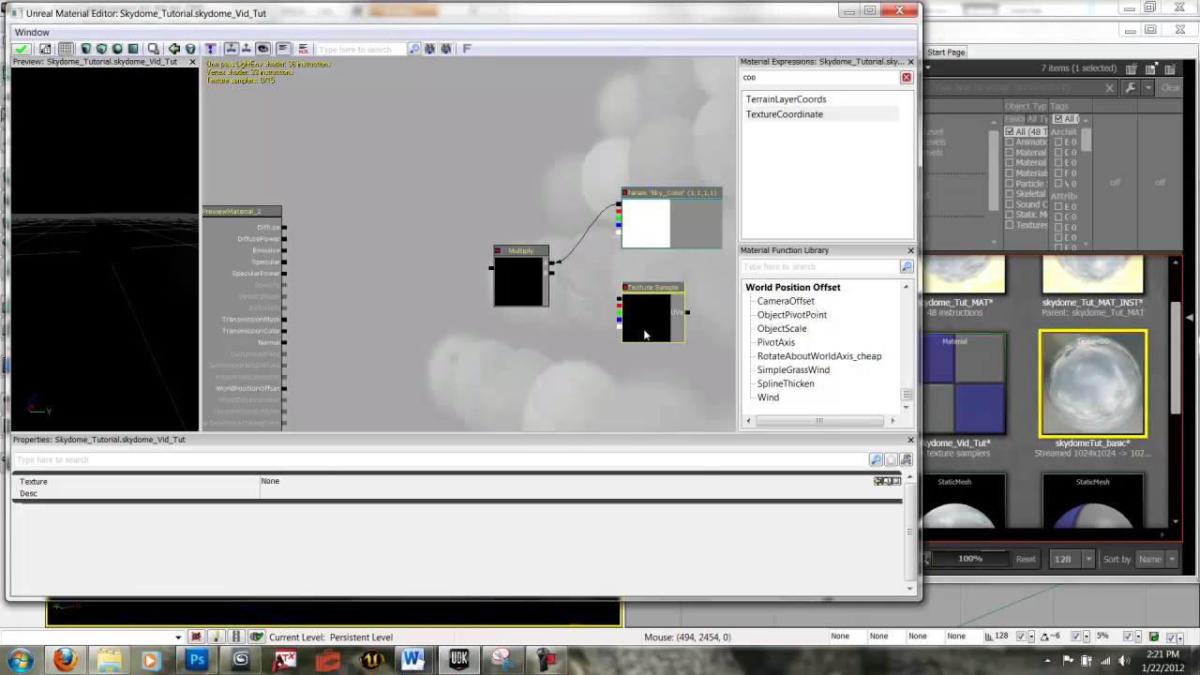
left_click(708, 378)
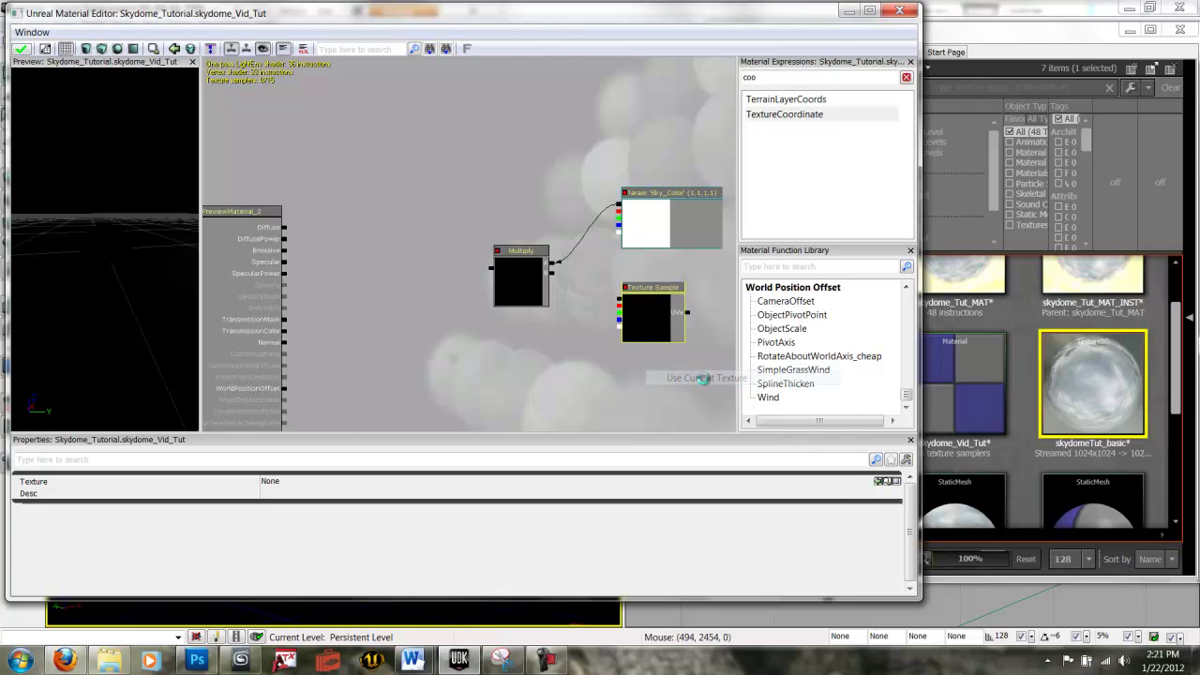
Step: Multiply the cloud texture by Sky_Color and feed the result into Emissive
left_click_drag(618, 305, 552, 273)
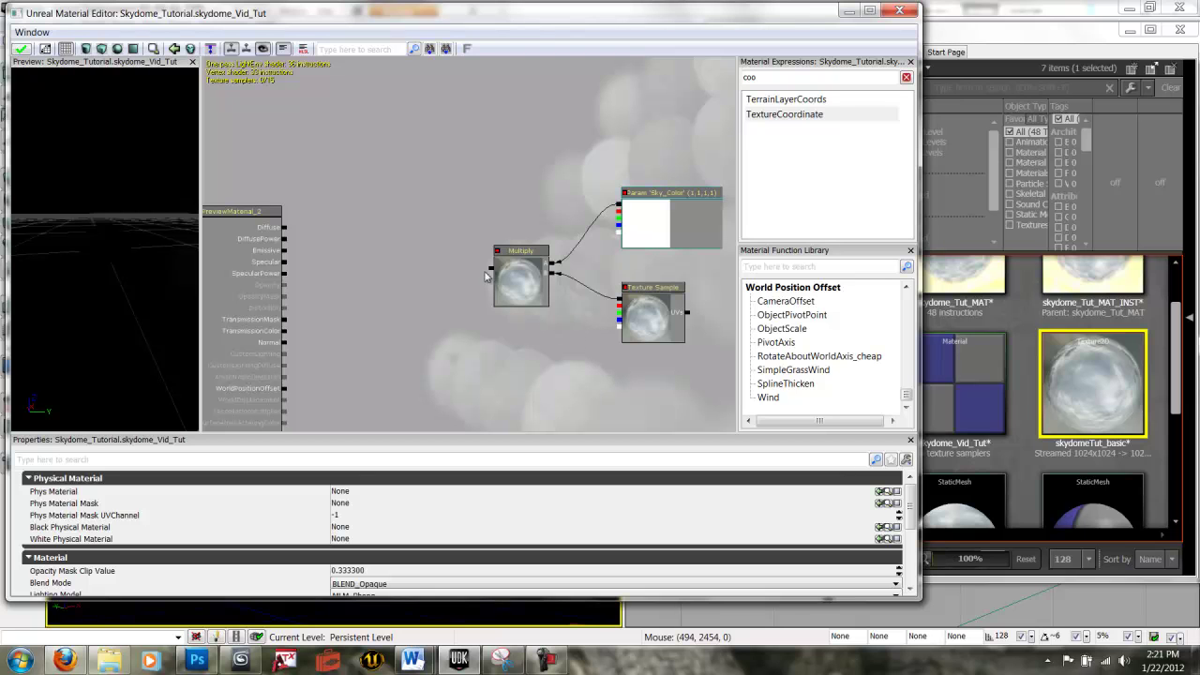
left_click_drag(491, 272, 286, 252)
left_click_drag(179, 263, 99, 271)
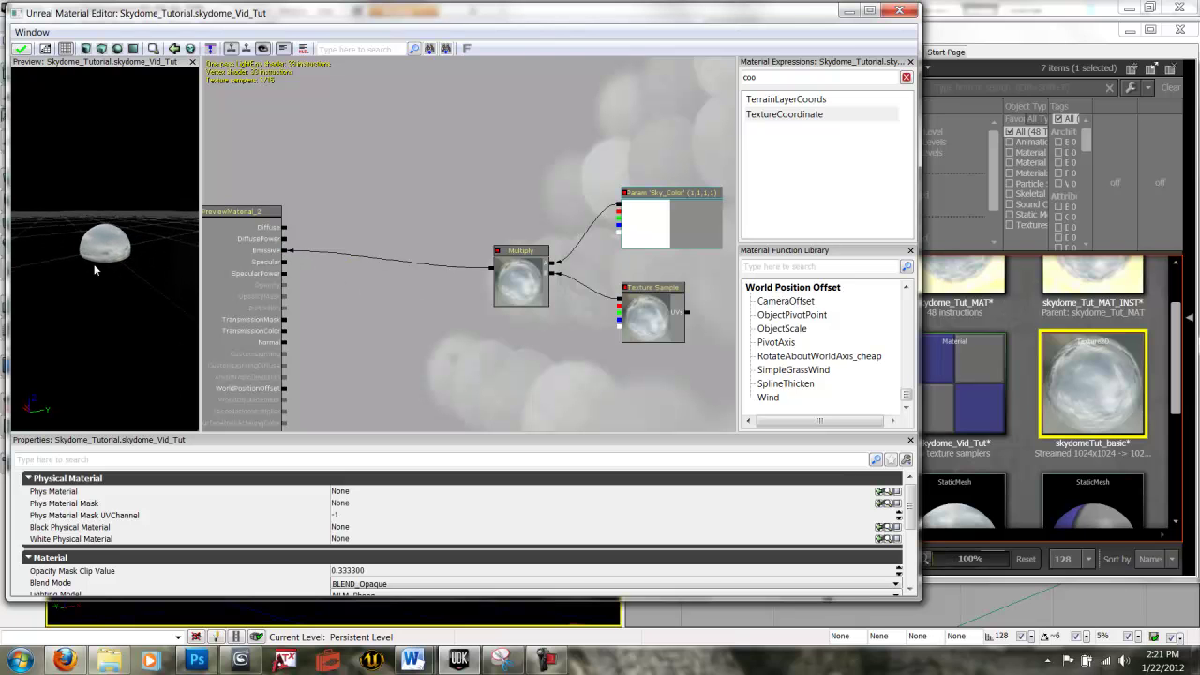
left_click_drag(544, 366, 456, 369)
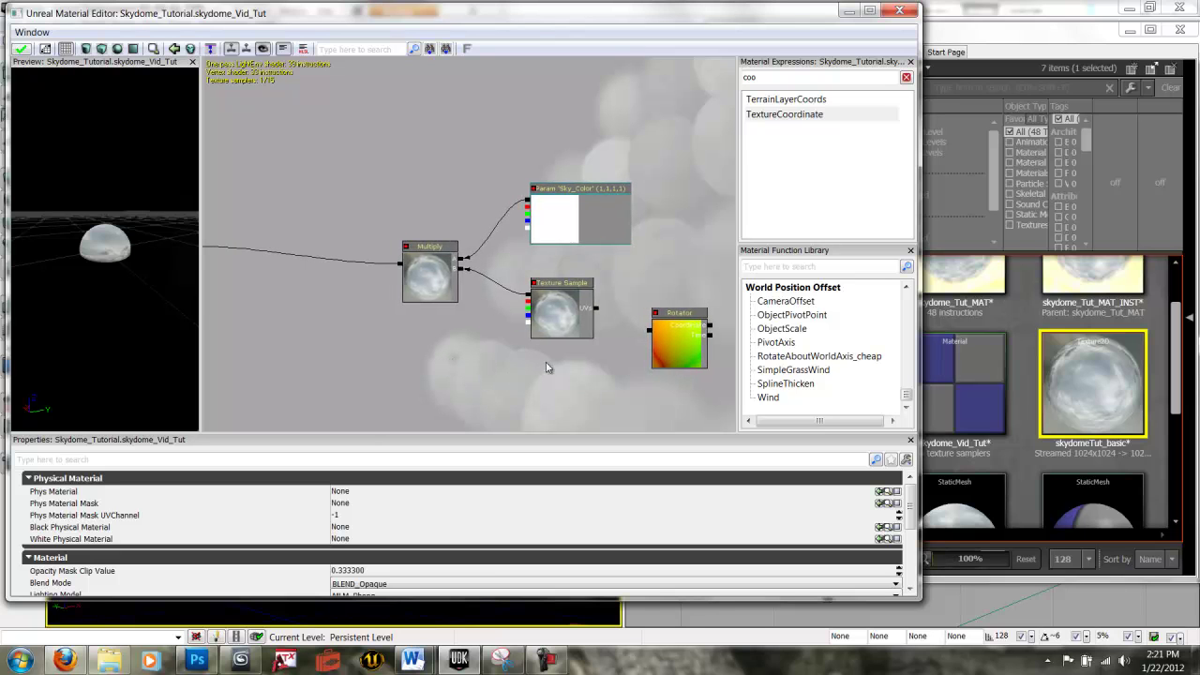
Step: Feed Time through a Multiply into the Rotator's Time input
left_click_drag(607, 347, 497, 306)
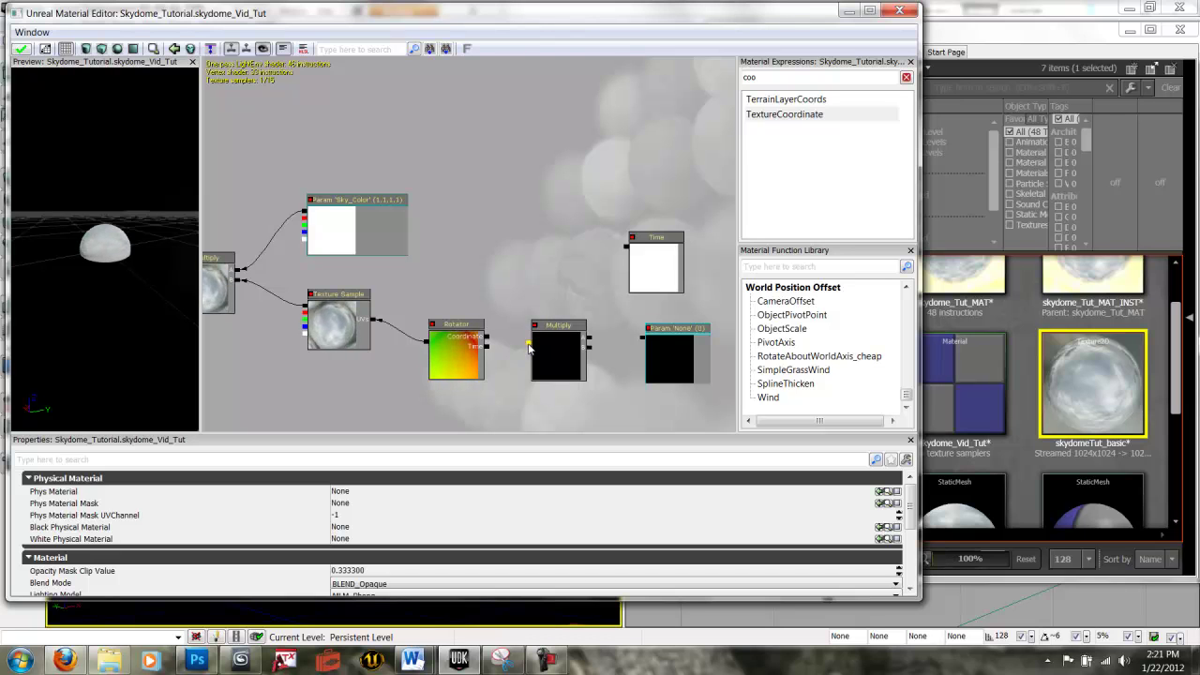
left_click_drag(529, 349, 487, 346)
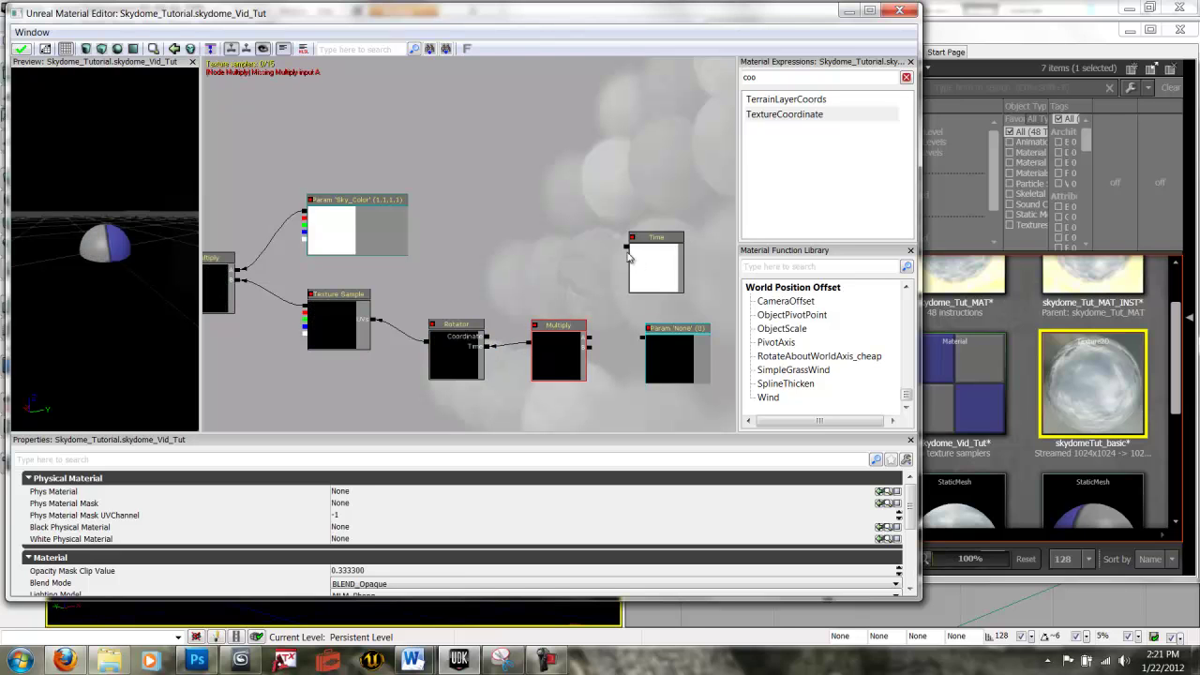
left_click_drag(627, 247, 591, 348)
Step: Set the scalar parameter's default to 0.2 and name it Sky_Rotation
left_click(669, 358)
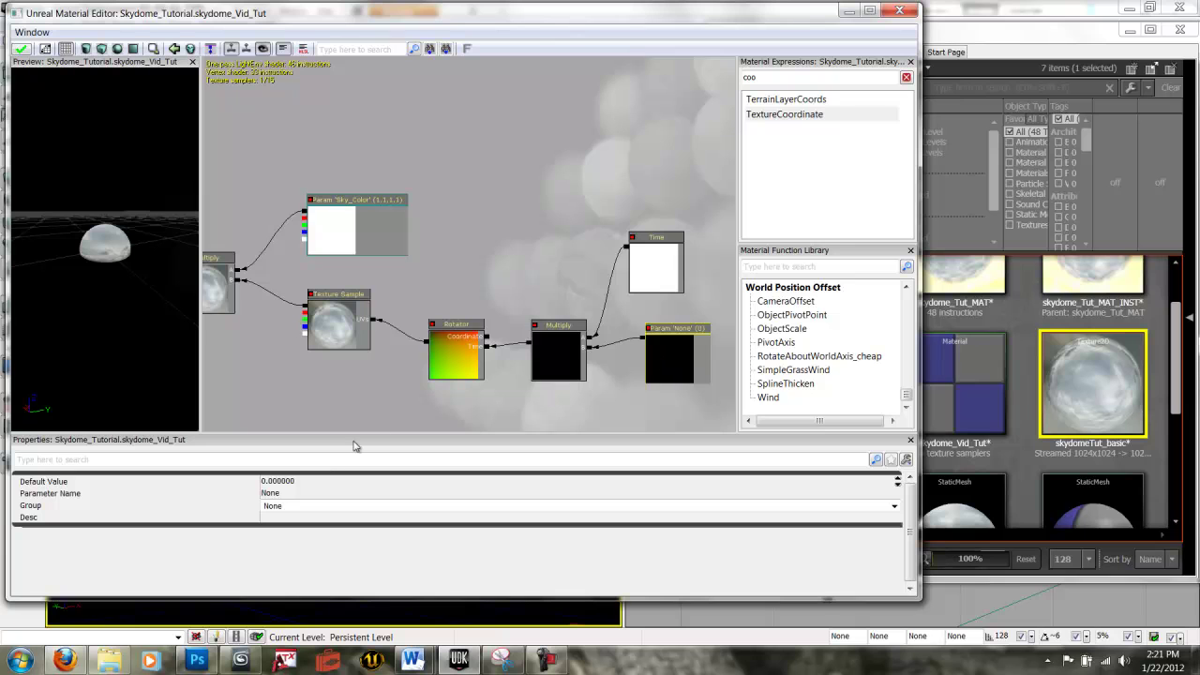
left_click(330, 483)
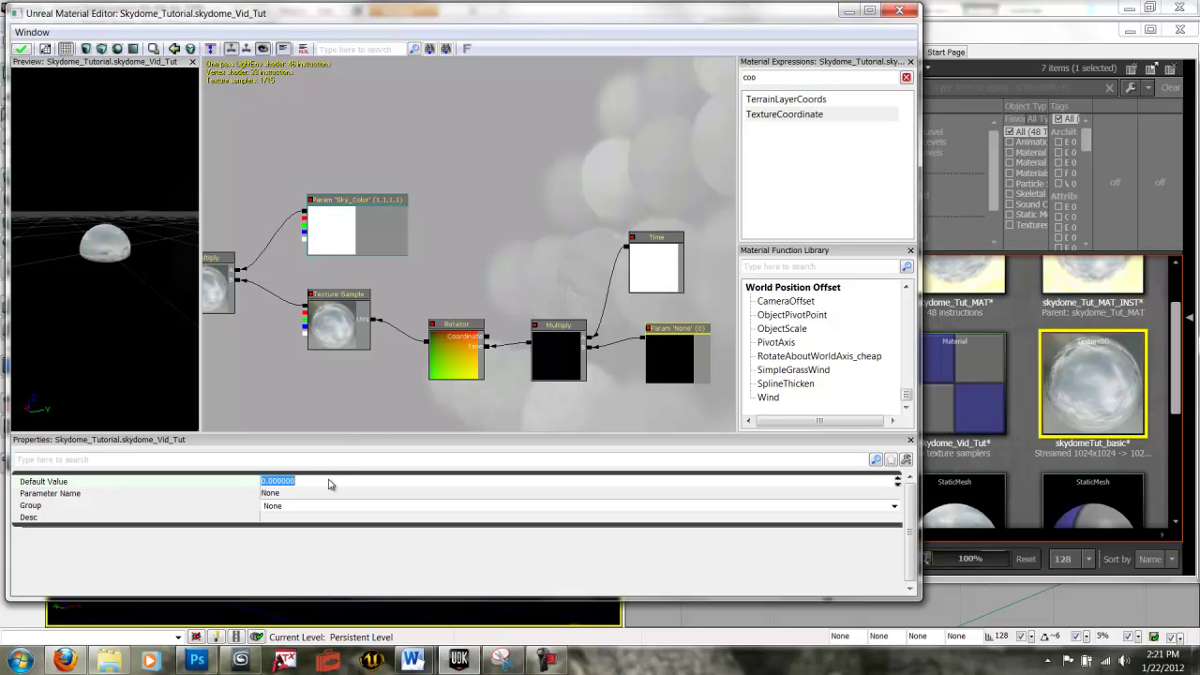
type(".2")
key("Return")
left_click(308, 494)
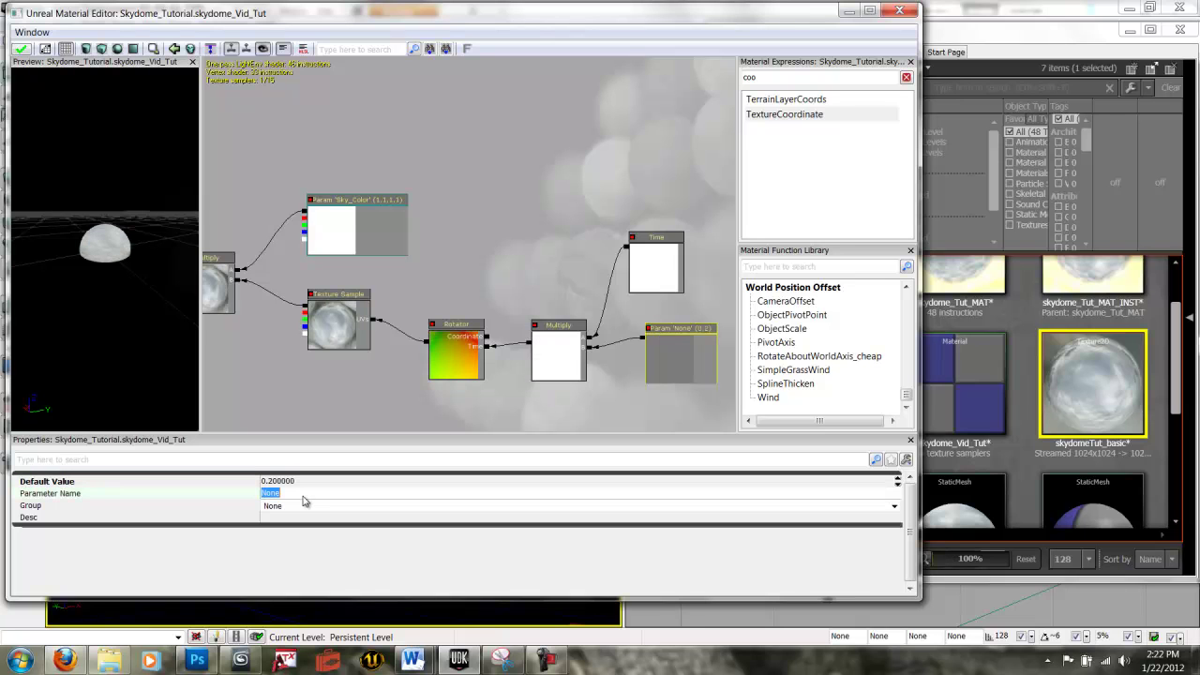
type("Sky_Rotati")
Step: Frame the whole sky node network and marquee-select all its nodes
scroll(382, 297, "down", 1)
left_click_drag(335, 360, 334, 287)
left_click_drag(216, 118, 673, 350, "ctrl+alt")
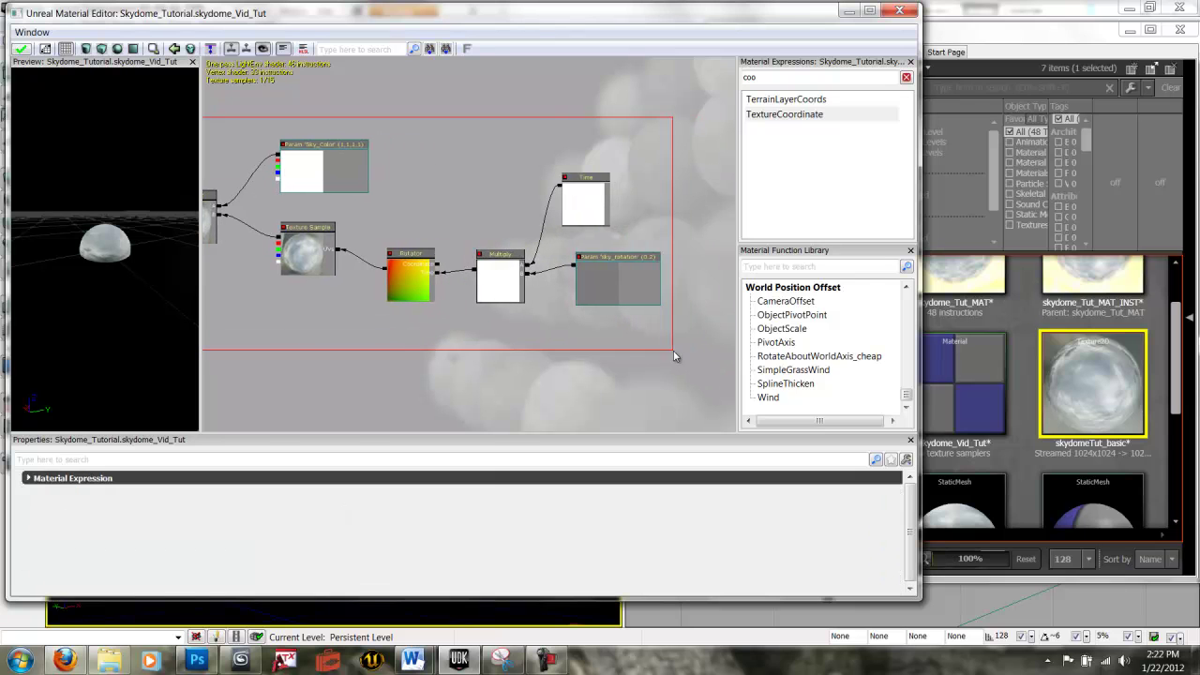
right_click(376, 325)
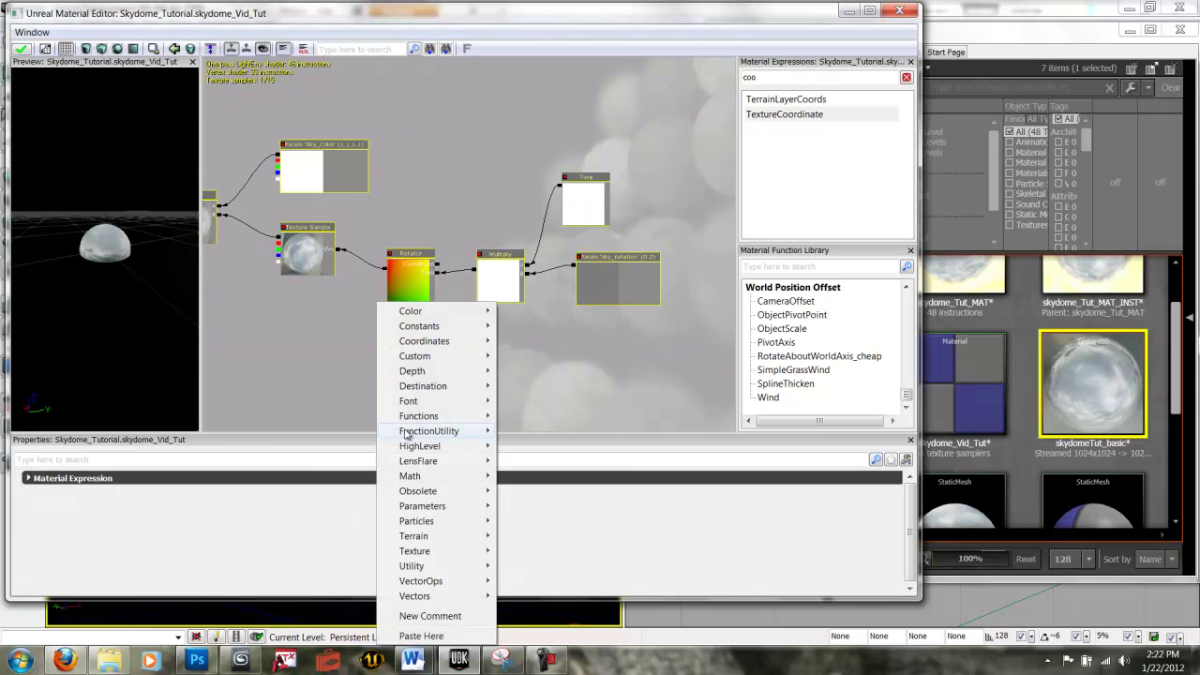
left_click(429, 617)
type("Diffuse")
key("Return")
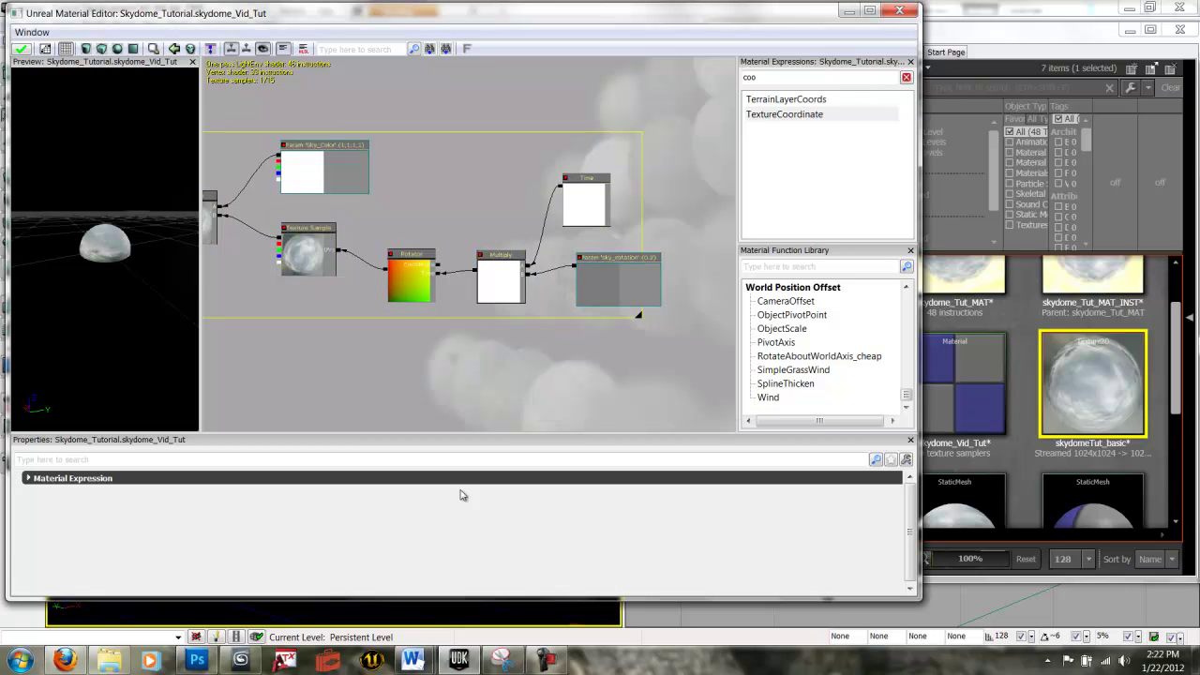
left_click_drag(482, 376, 621, 401)
scroll(608, 392, "down", 3)
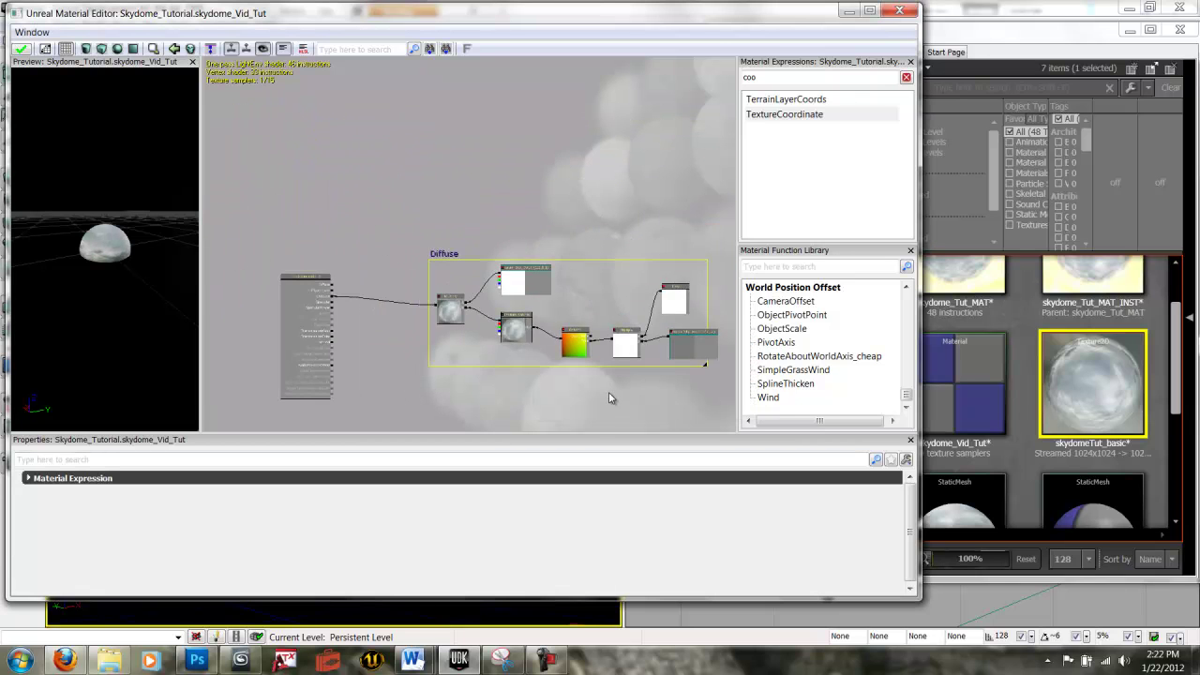
left_click_drag(692, 367, 619, 368)
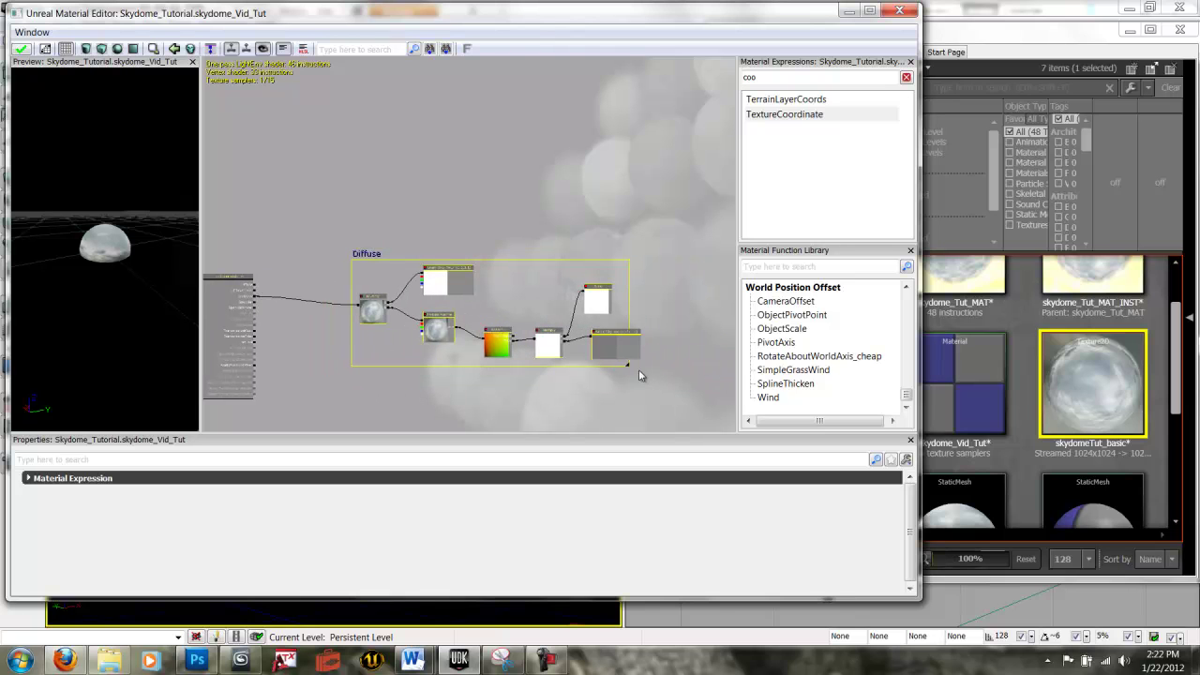
left_click_drag(444, 266, 614, 190)
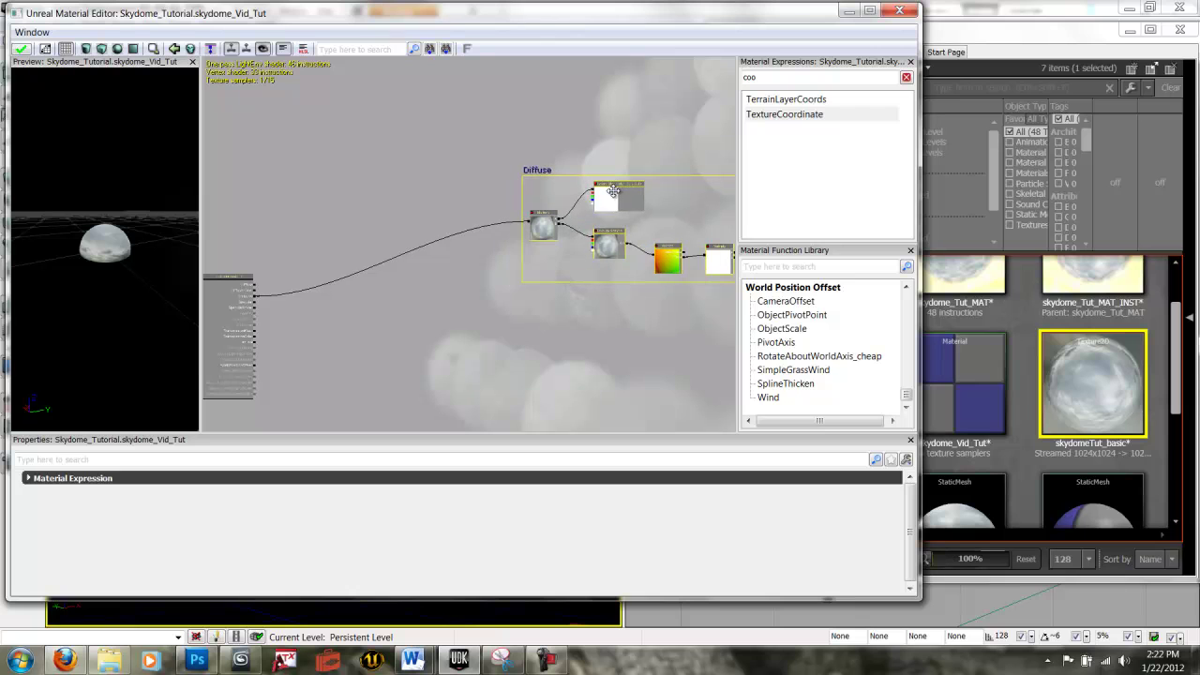
left_click(464, 339)
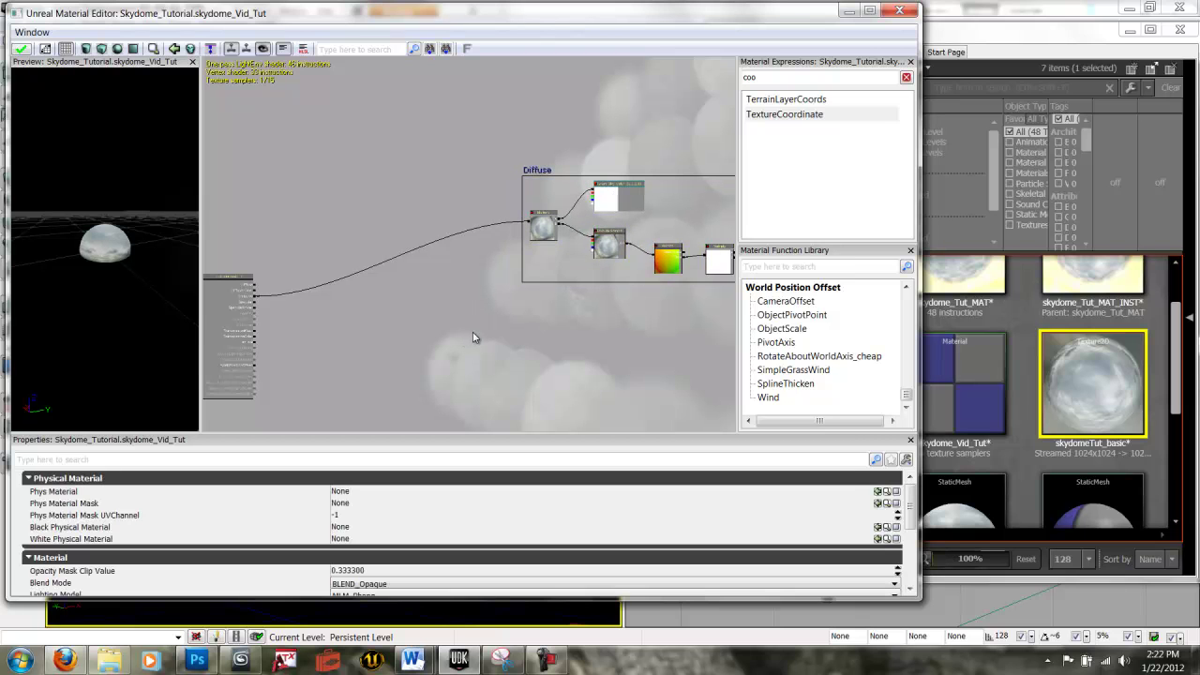
left_click_drag(472, 330, 300, 420)
scroll(300, 420, "up", 2)
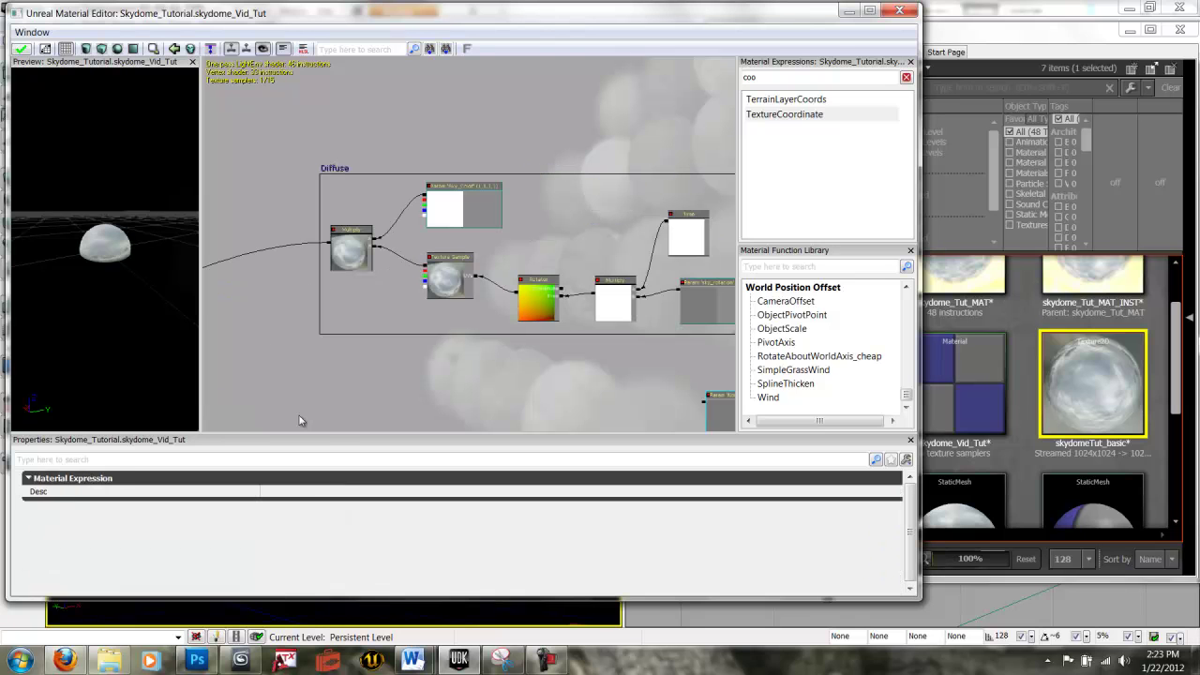
left_click_drag(286, 377, 489, 303)
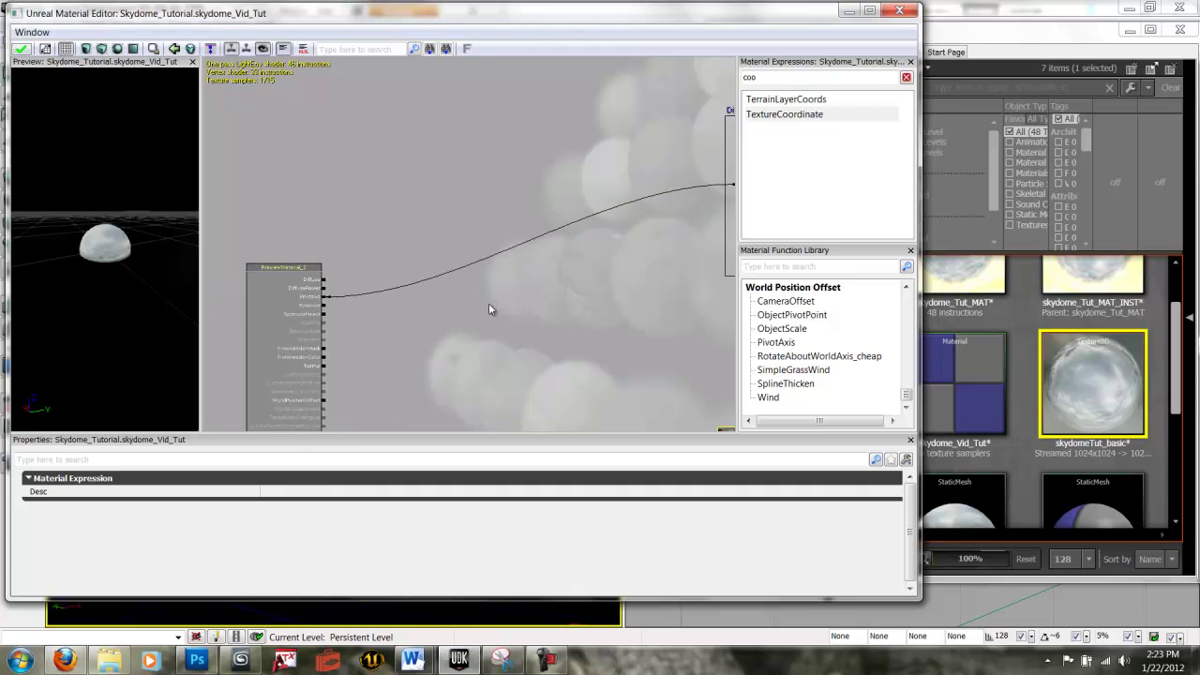
Step: Break the Diffuse group's link to the material input
right_click(325, 301)
left_click(369, 291)
left_click_drag(575, 349, 475, 206)
scroll(597, 286, "up", 3)
left_click_drag(598, 286, 506, 287)
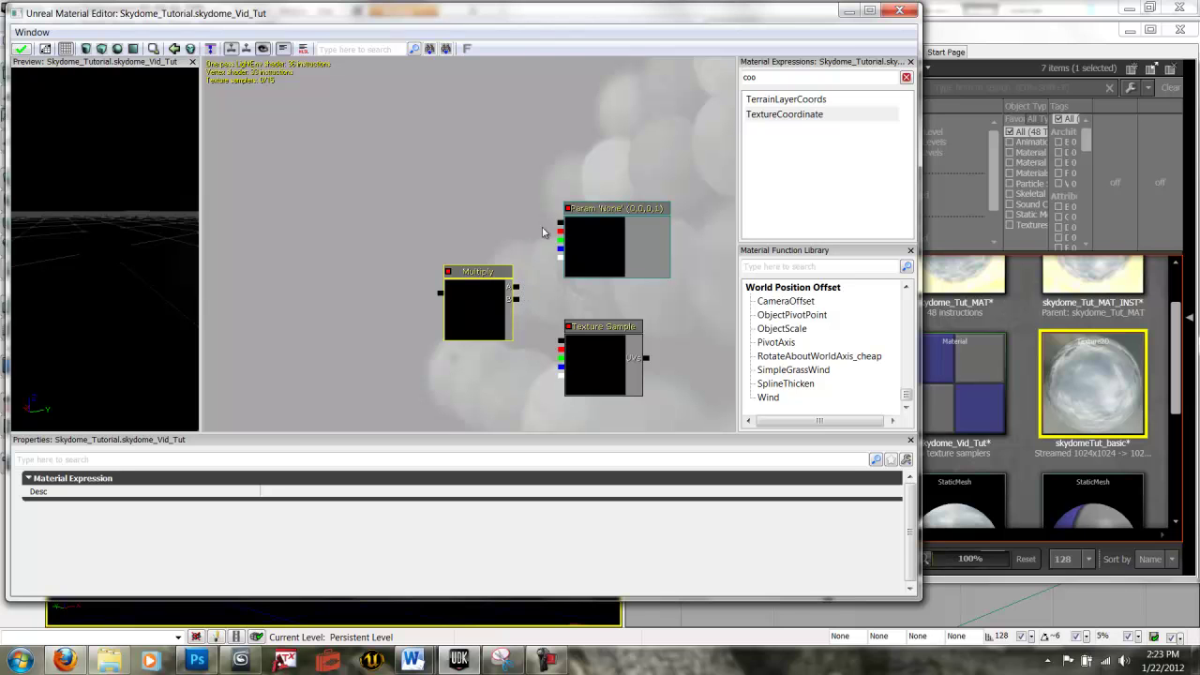
Step: Keep the vector parameter white and select skydomeTutMasks in the Content Browser
double_click(608, 219)
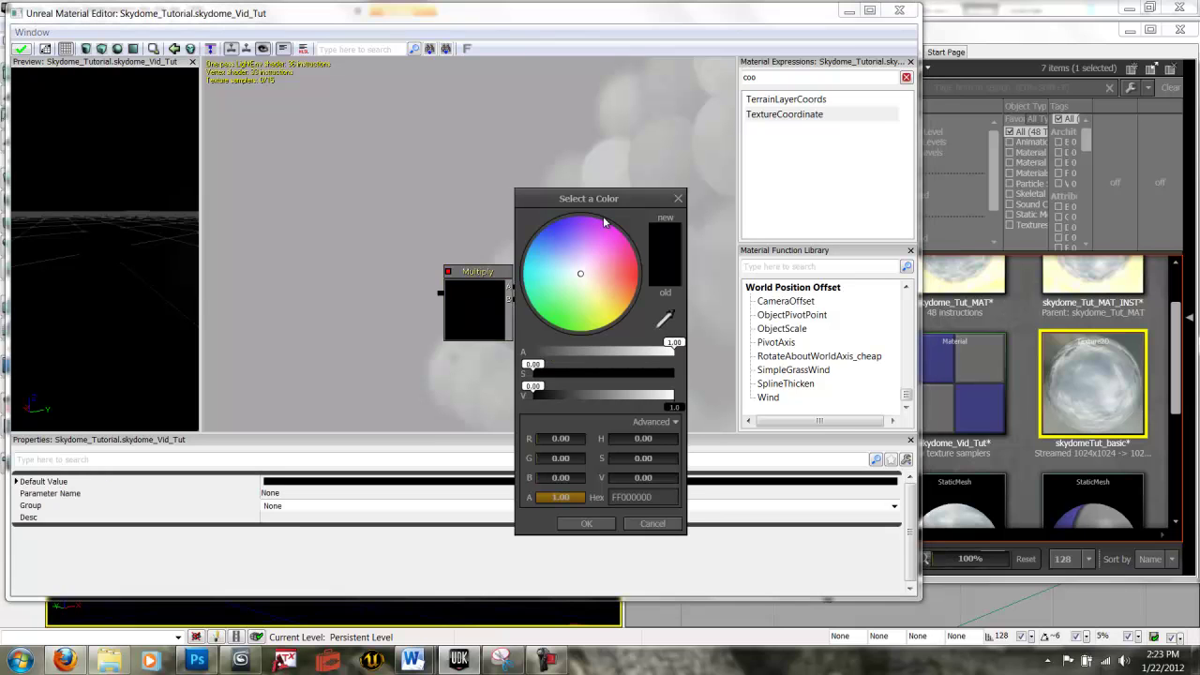
key("Escape")
left_click(588, 348)
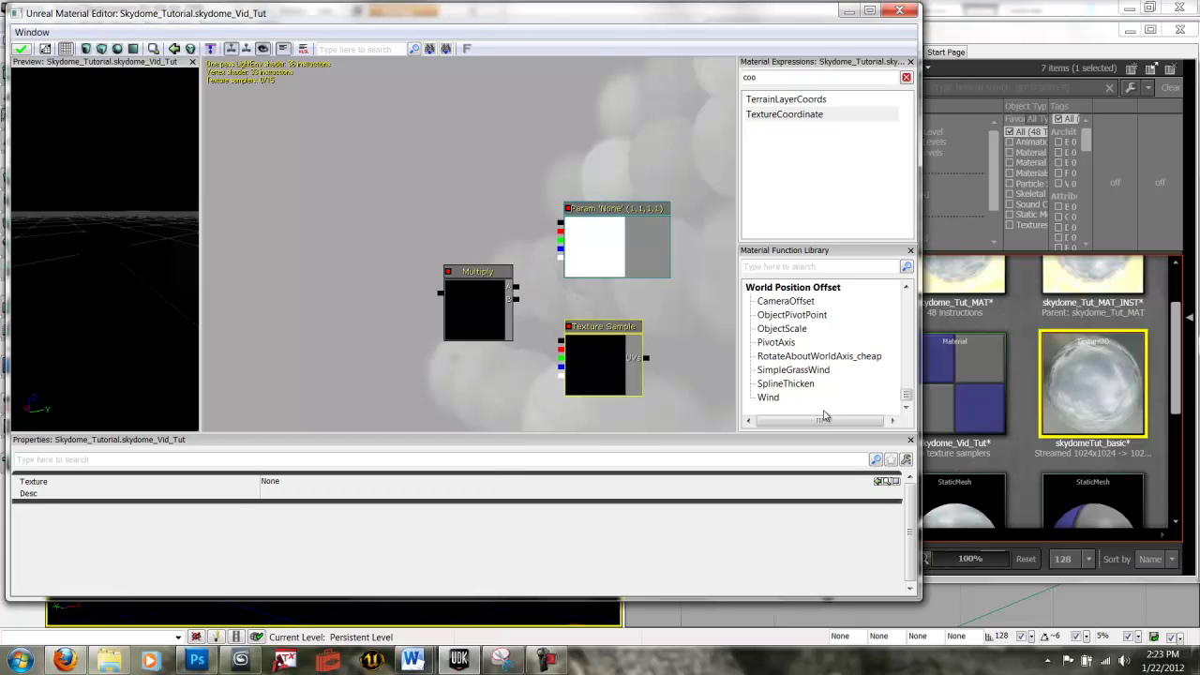
left_click(1018, 464)
scroll(1001, 463, "down", 3)
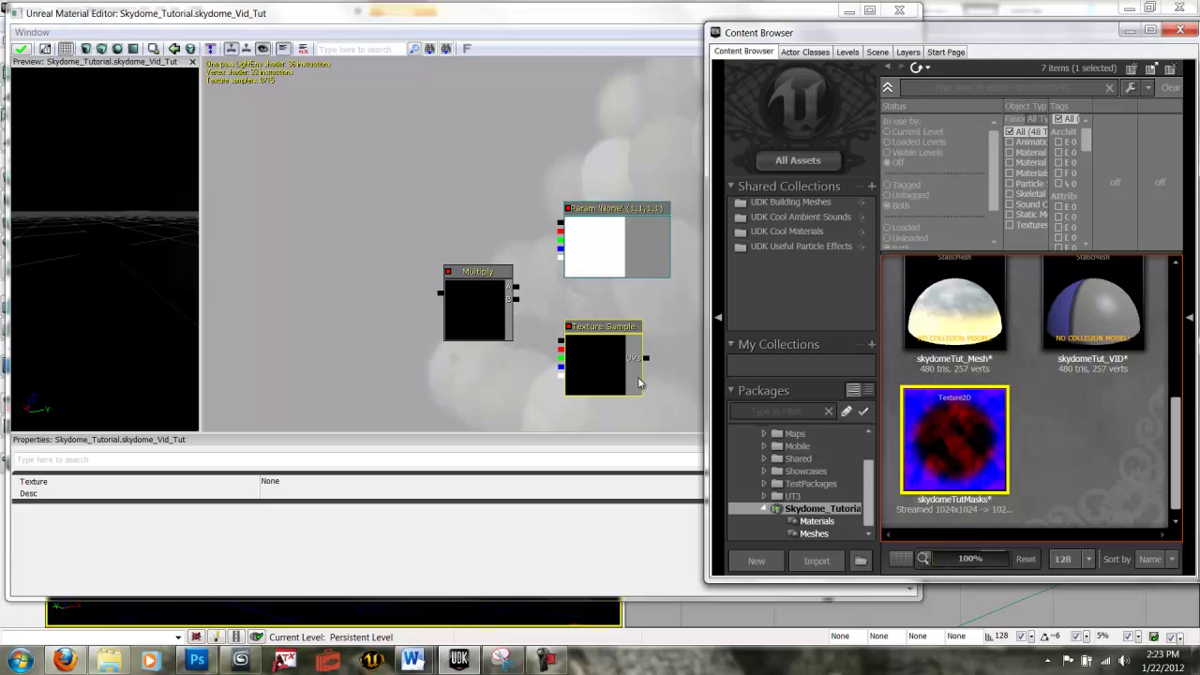
Step: Assign skydomeTutMasks to the Texture Sample and multiply it by the white colour parameter
left_click(621, 383)
right_click(621, 383)
left_click(675, 427)
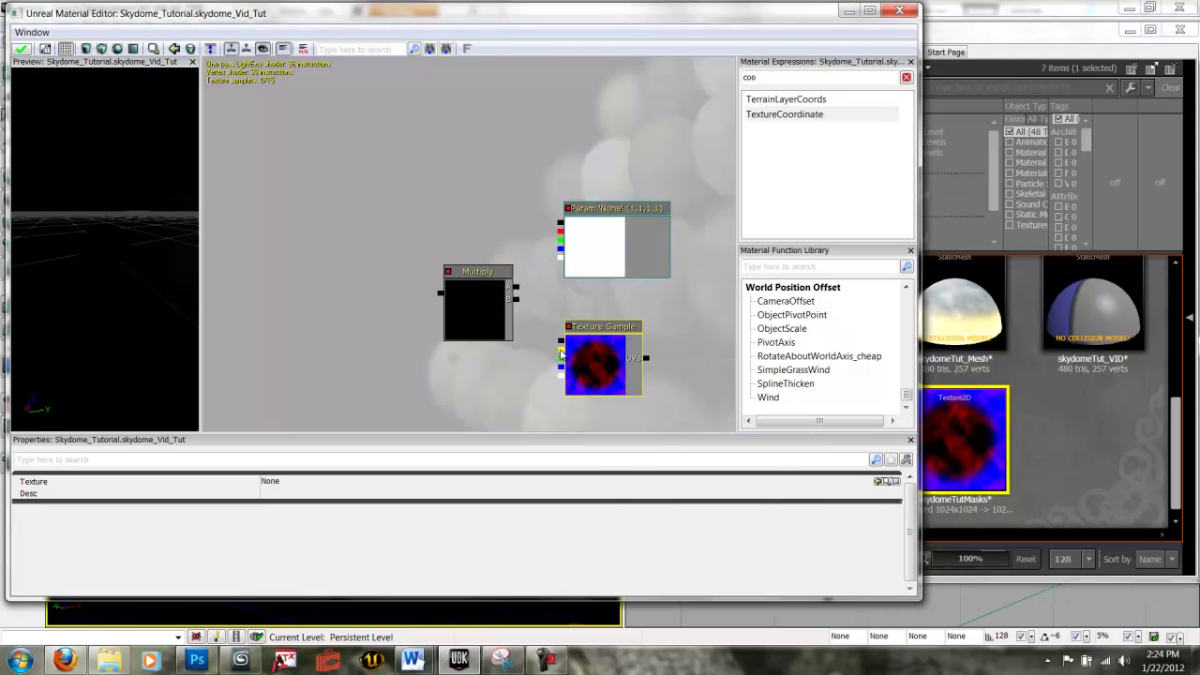
left_click_drag(560, 352, 522, 288)
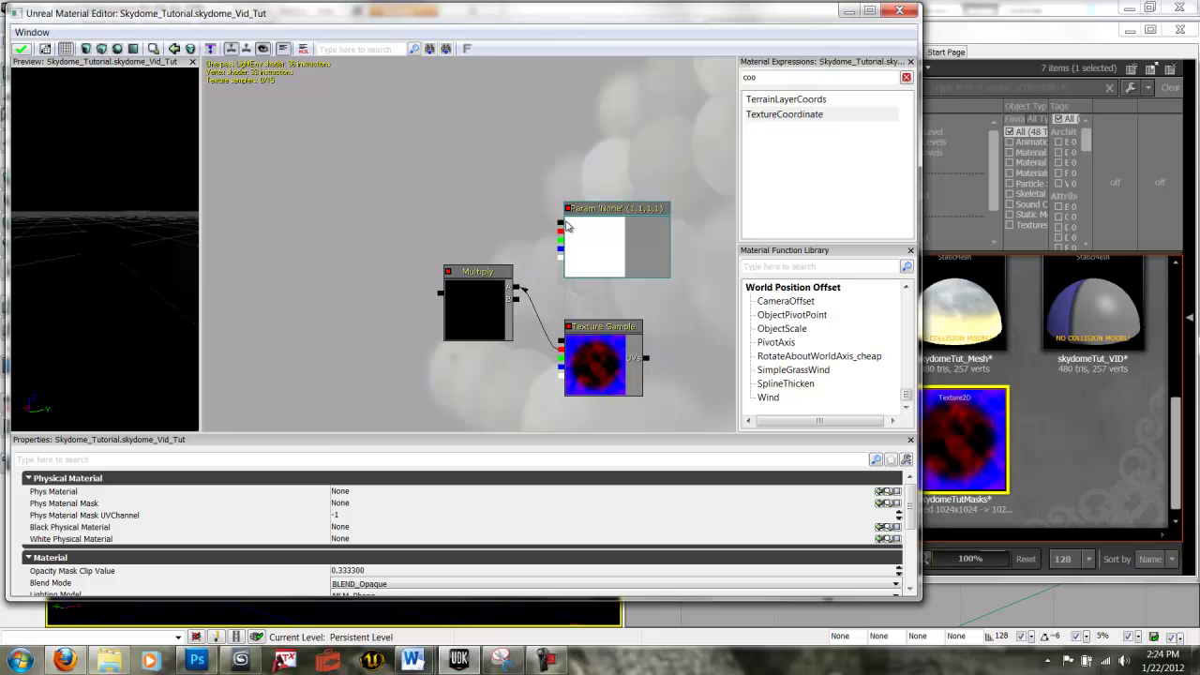
left_click_drag(560, 224, 519, 299)
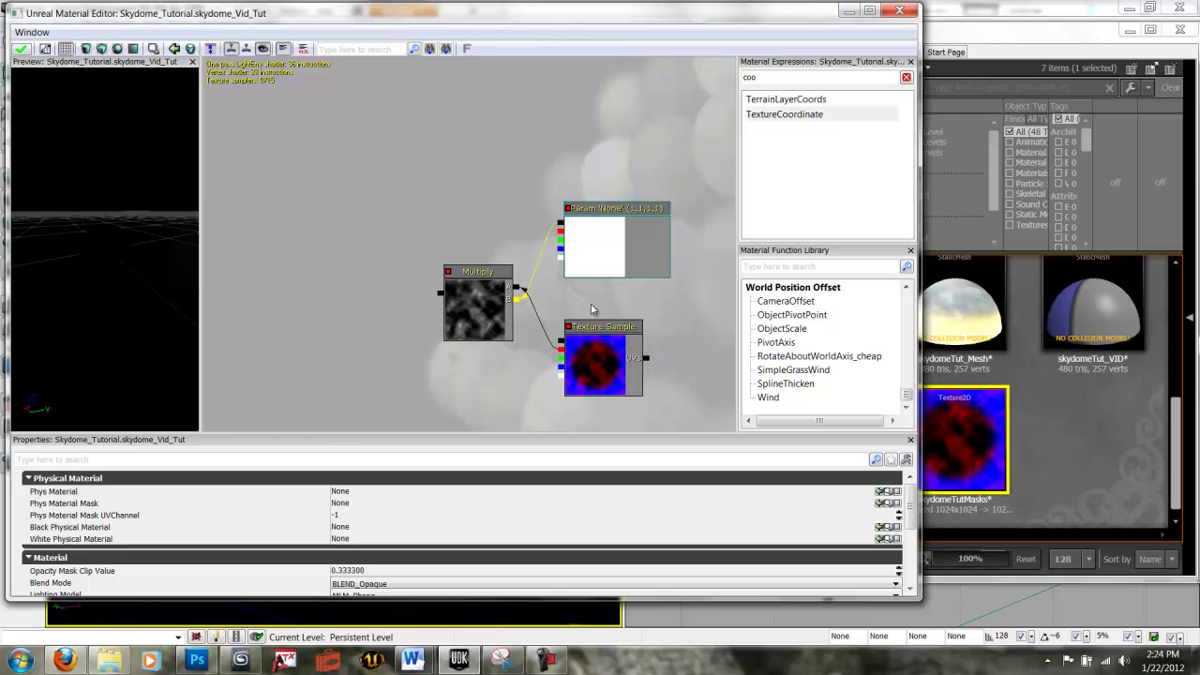
Step: Add a Panner into the Texture Sample's UVs, with a Multiply feeding its Coordinate
left_click(638, 306)
left_click_drag(637, 306, 455, 280)
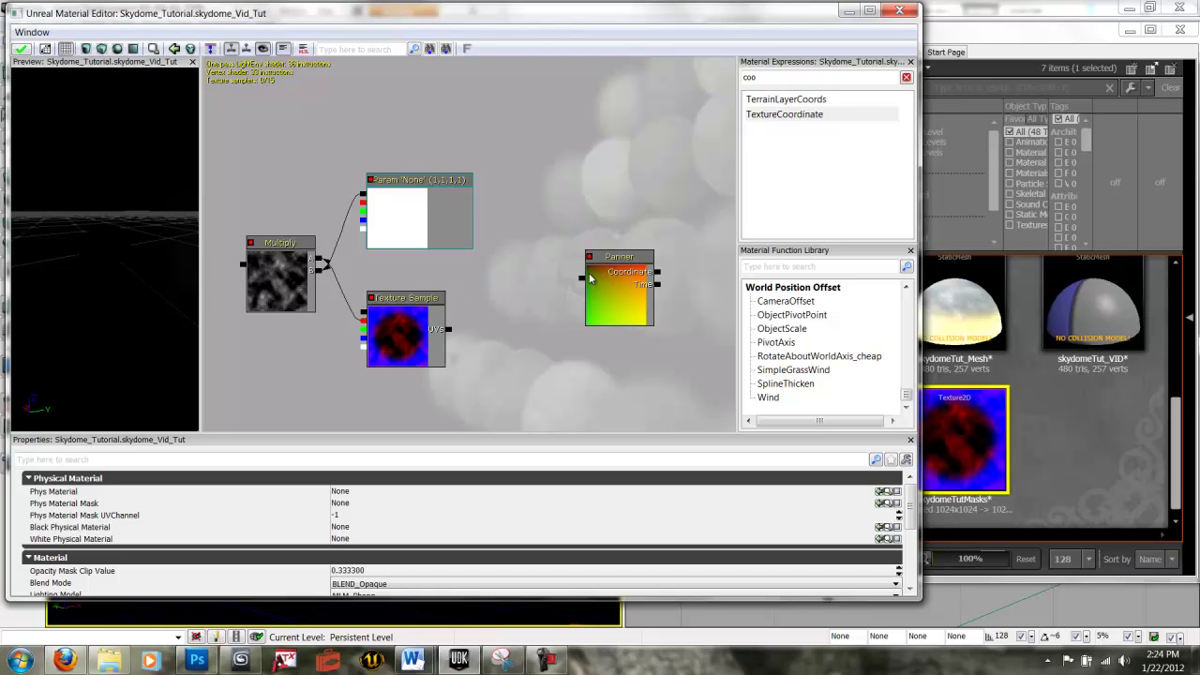
left_click_drag(584, 280, 449, 329)
left_click_drag(717, 345, 445, 264)
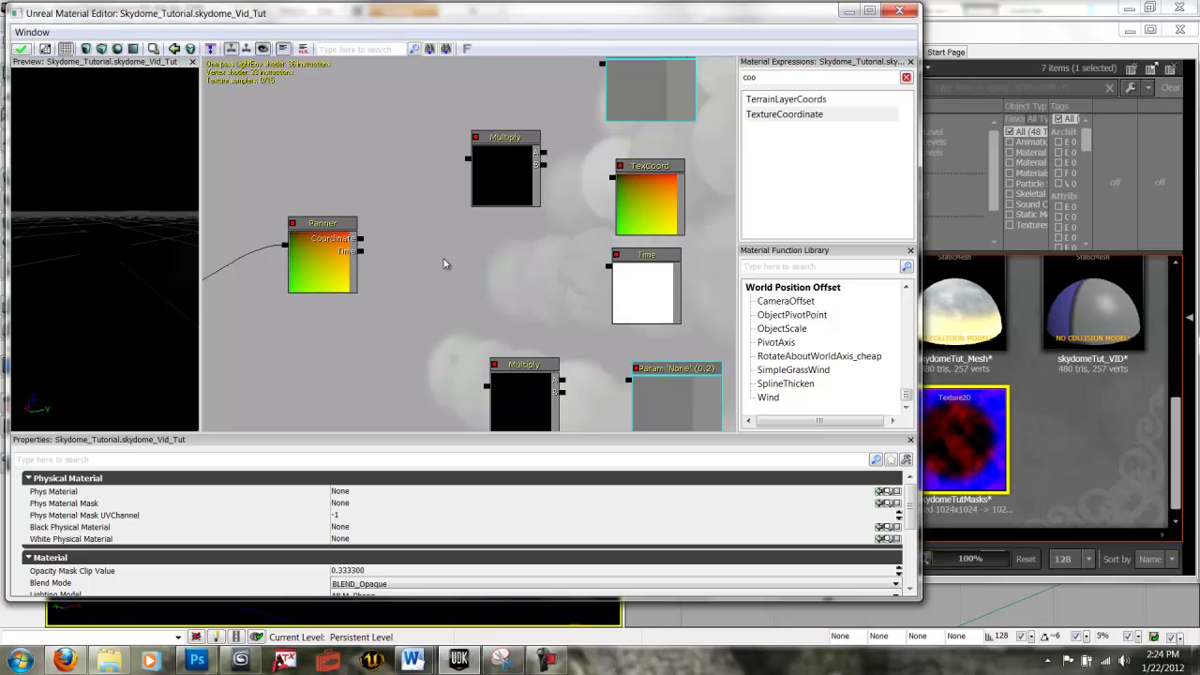
left_click_drag(468, 159, 361, 239)
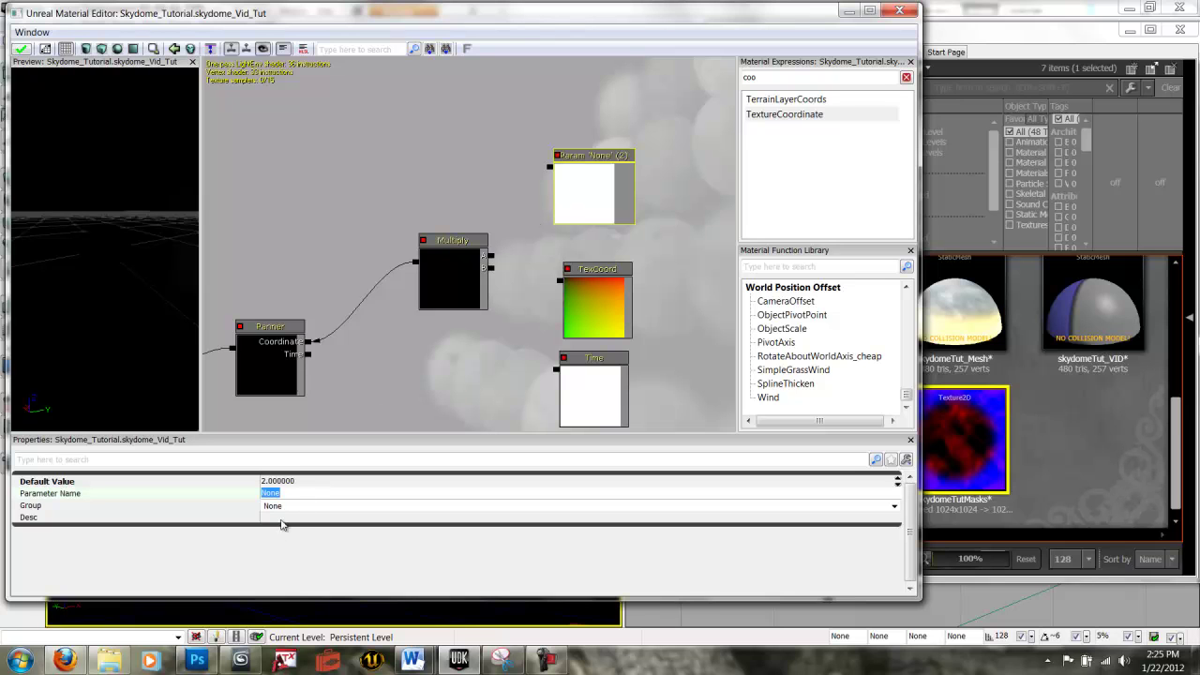
Step: Name the 2.0 parameter Cloud_Size and multiply it with TexCoord
type("Cloud_Siz")
key("Return")
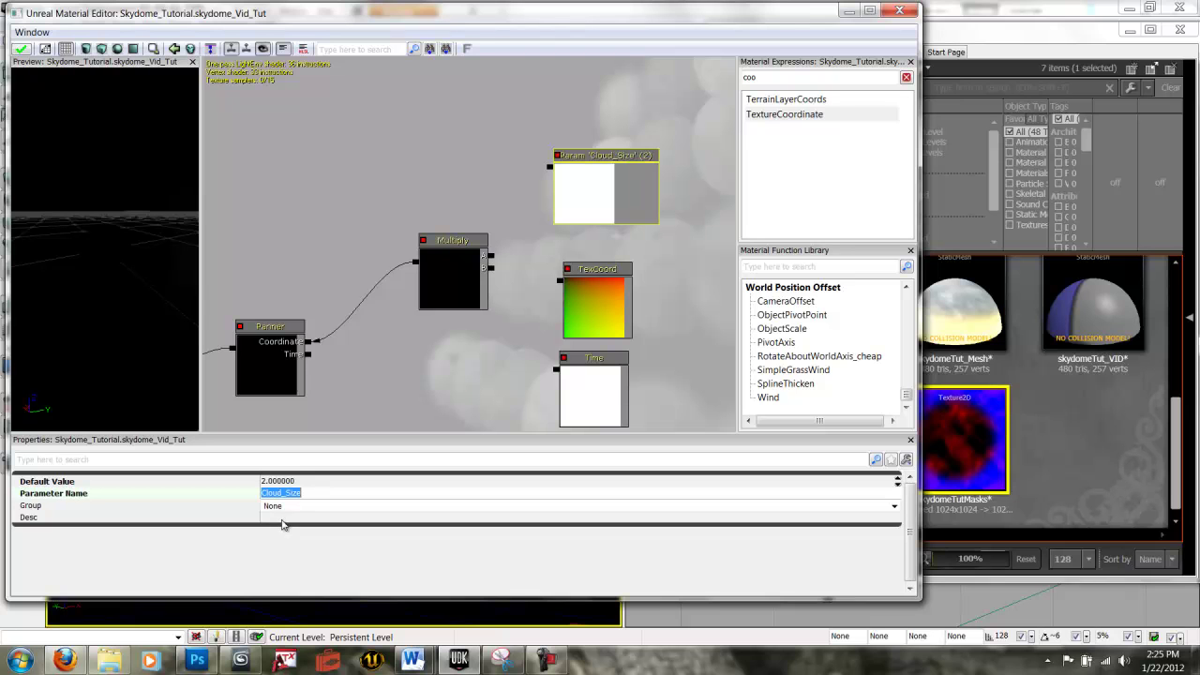
left_click_drag(551, 167, 491, 255)
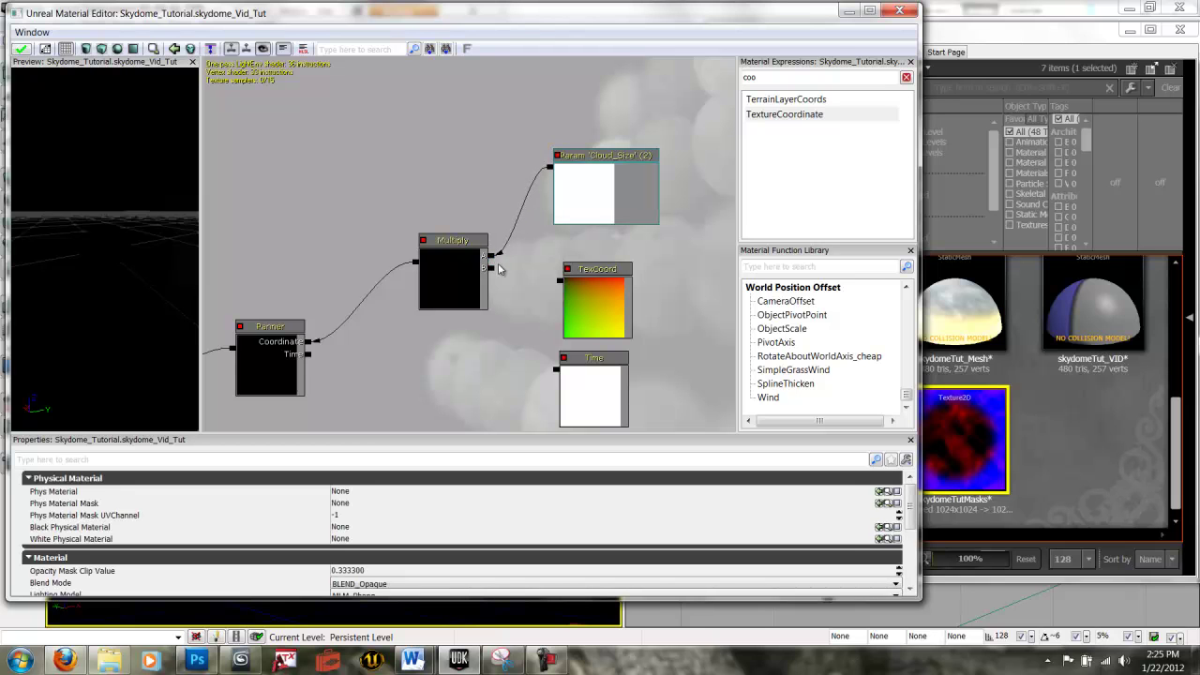
left_click_drag(559, 284, 489, 271)
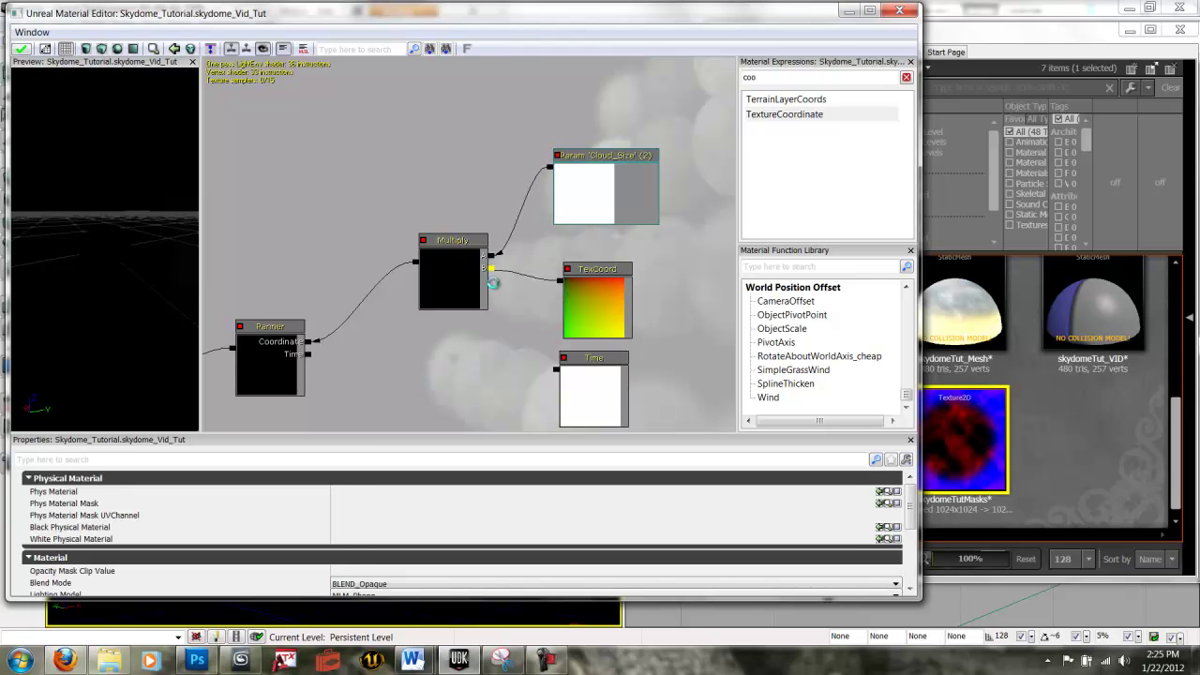
Step: Wire Time into the lower Multiply and set the other scalar parameter to 0.5, named Cloud_Movement
left_click_drag(515, 373, 510, 219)
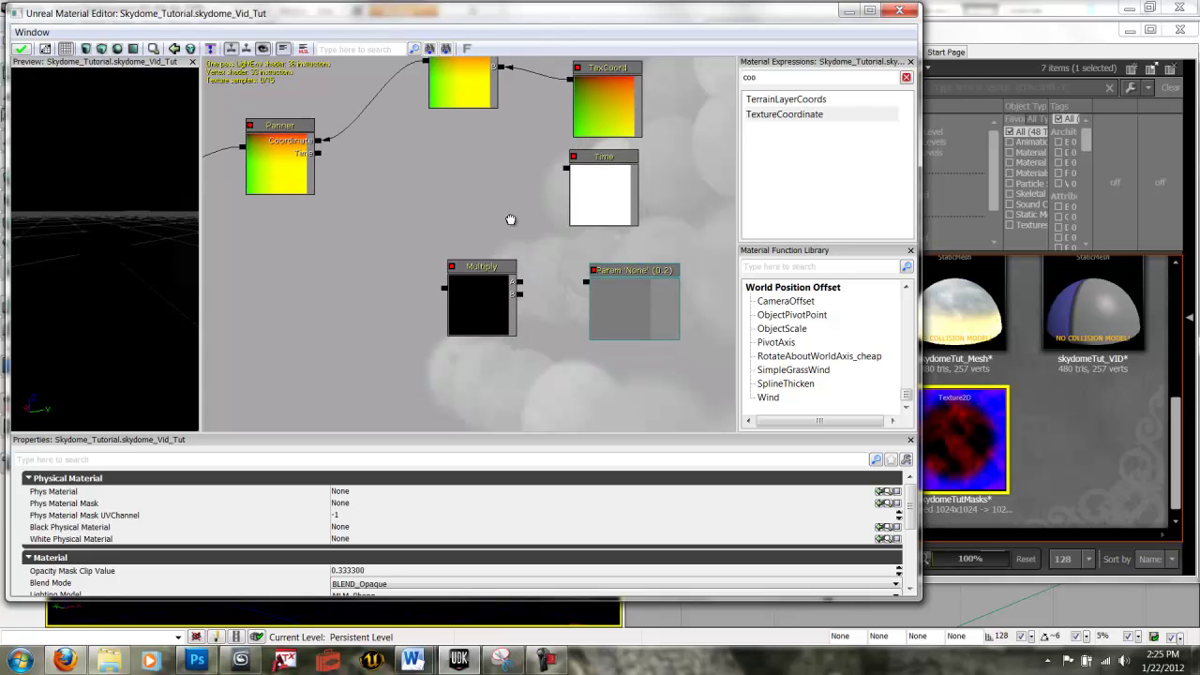
left_click_drag(570, 180, 522, 276)
left_click(628, 300)
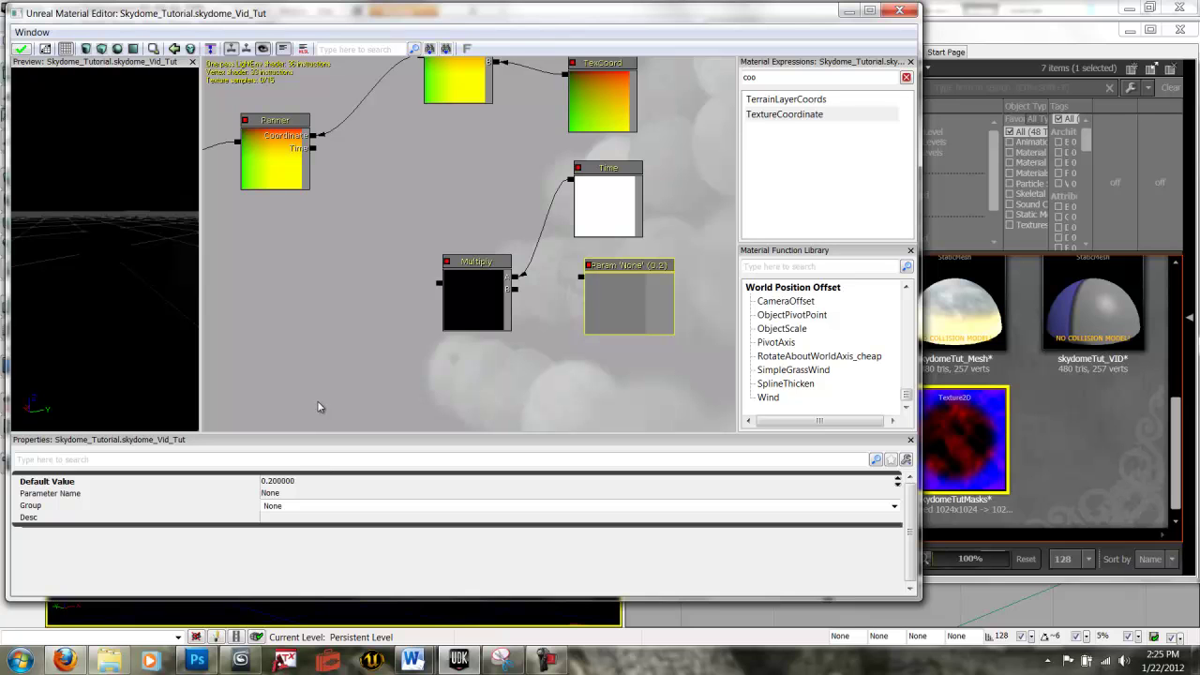
left_click(322, 482)
type(".5")
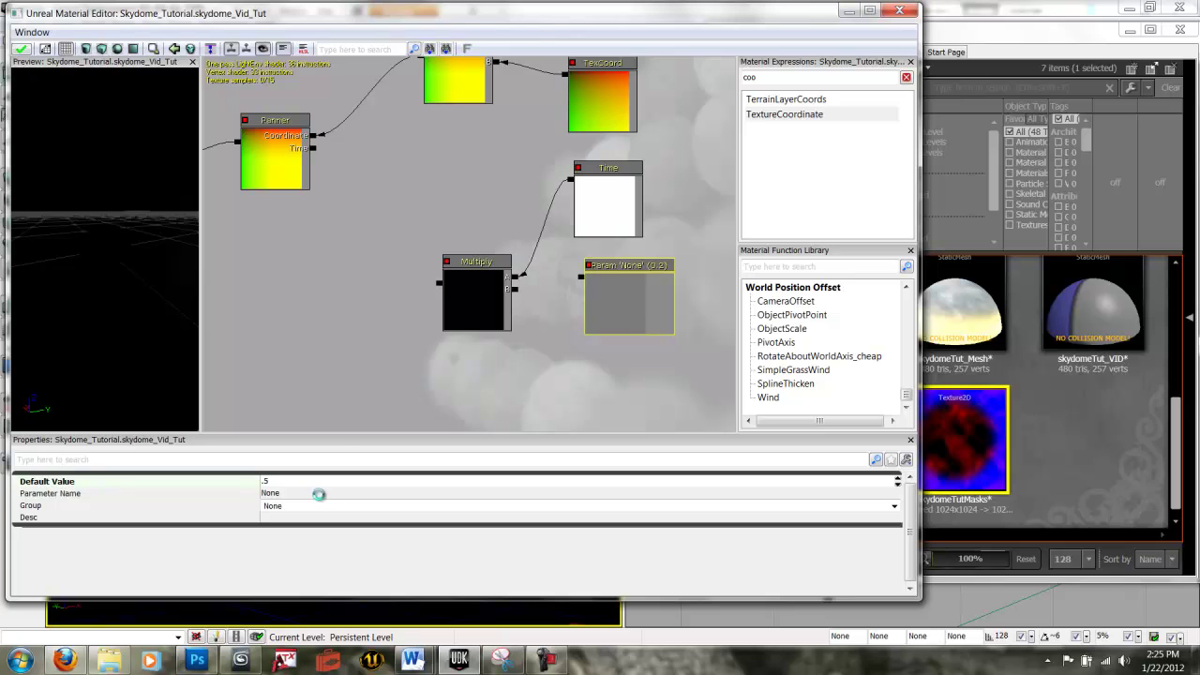
left_click(310, 494)
type("Cloud_Movement")
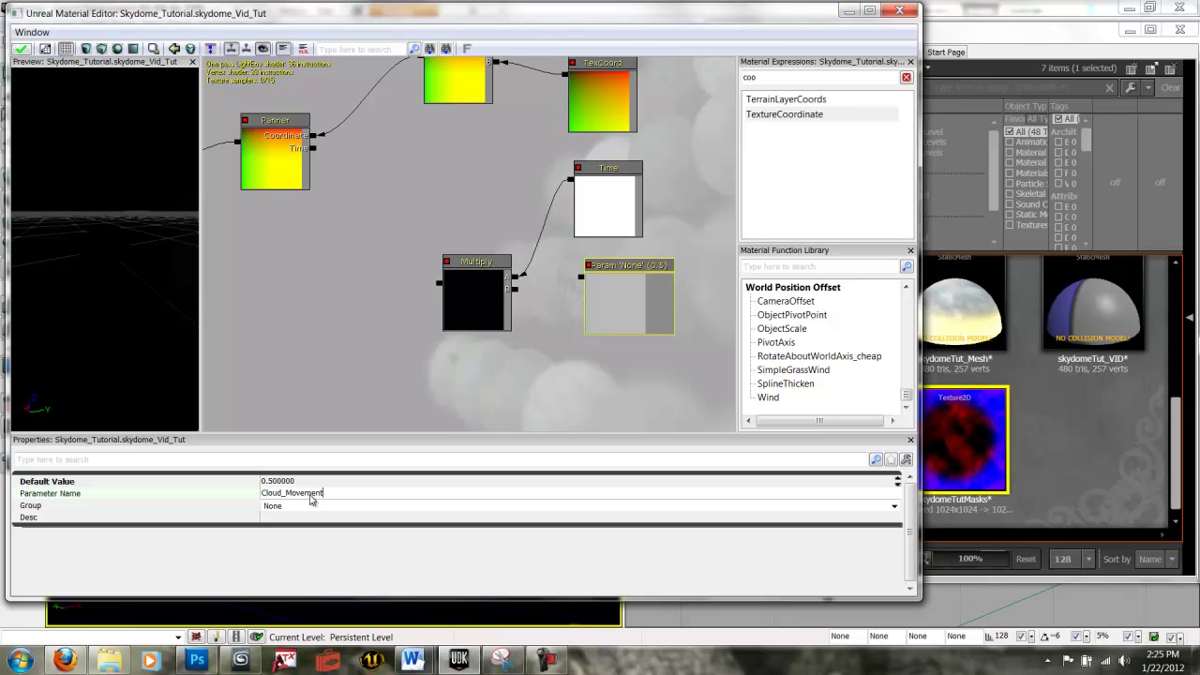
key("Return")
Step: Multiply Time by Cloud_Movement and feed the result into the Panner's Time input
left_click_drag(582, 278, 514, 289)
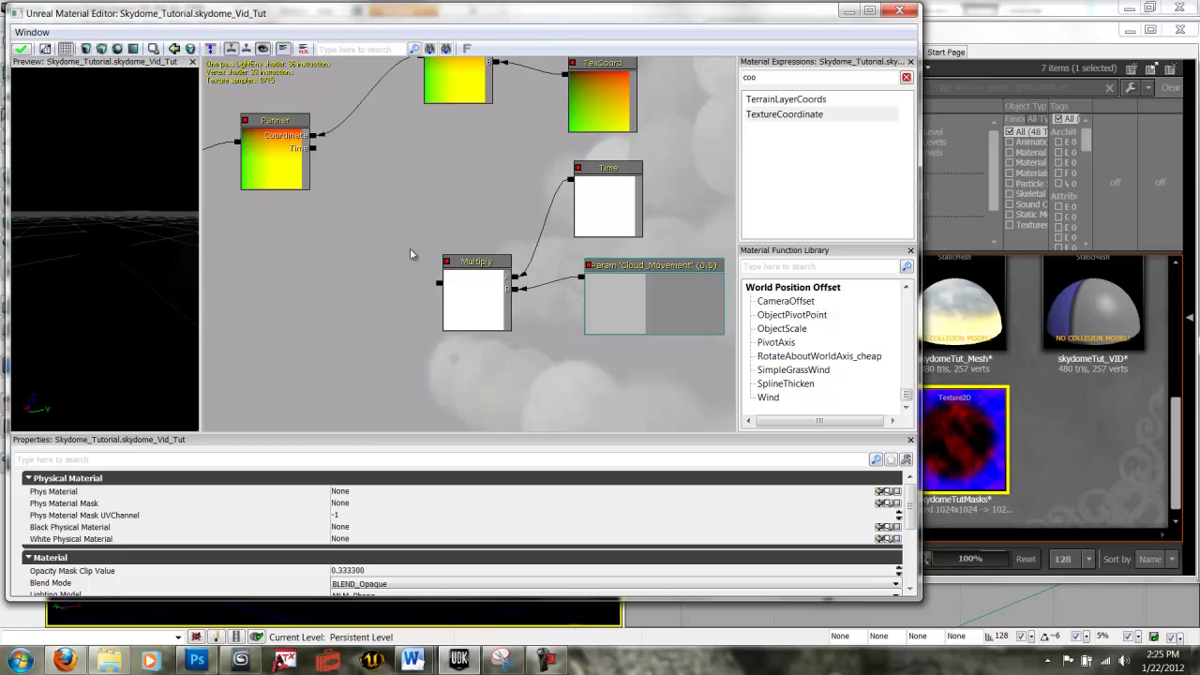
left_click_drag(438, 284, 314, 148)
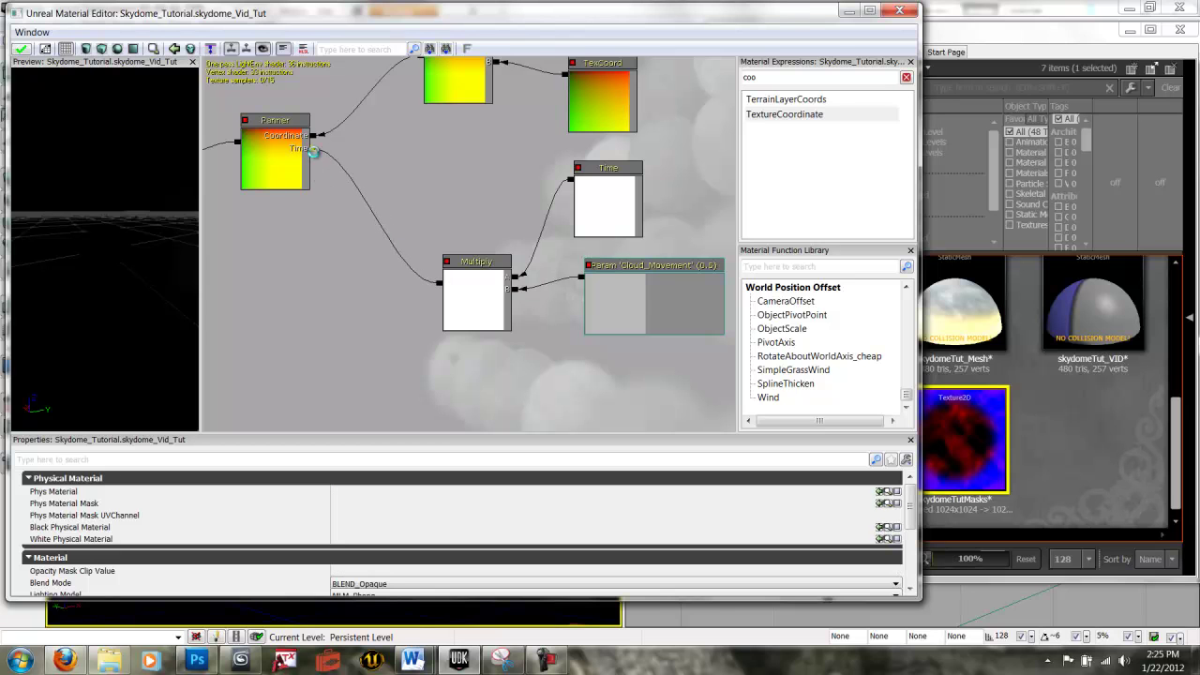
left_click_drag(329, 249, 564, 319)
scroll(428, 310, "down", 2)
left_click_drag(466, 299, 626, 313)
scroll(554, 244, "down", 4)
left_click_drag(551, 232, 535, 268)
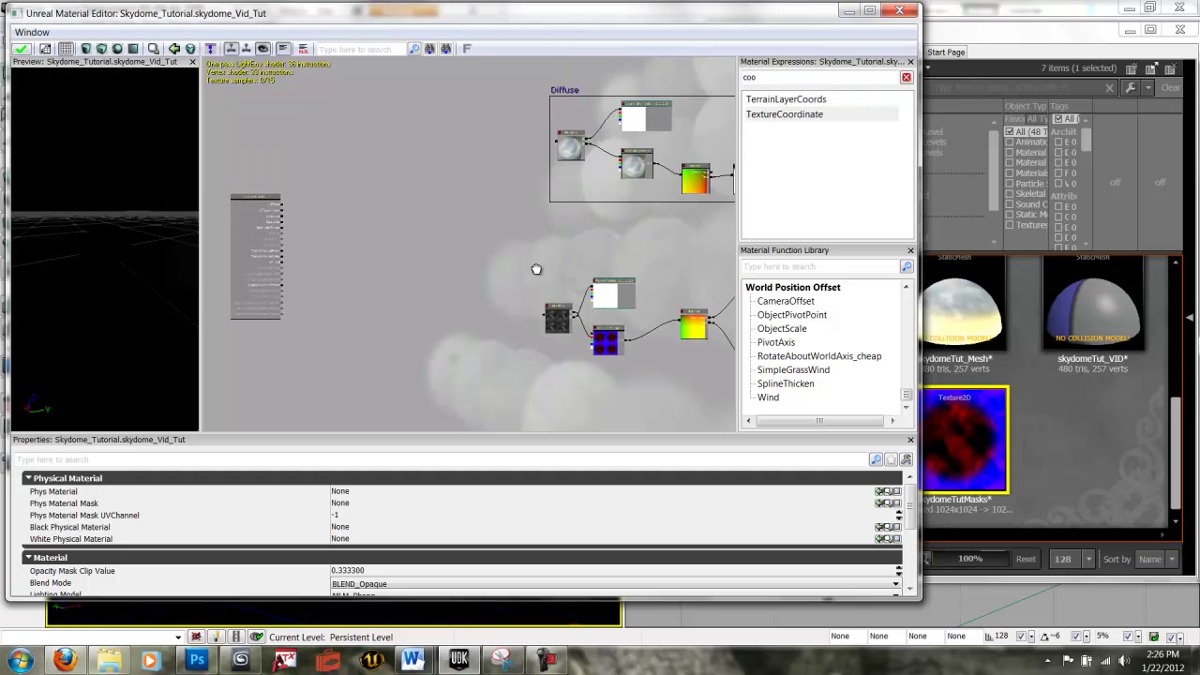
Step: Sum the cloud Multiply and the Diffuse group in an Add node feeding Emissive
left_click(456, 257)
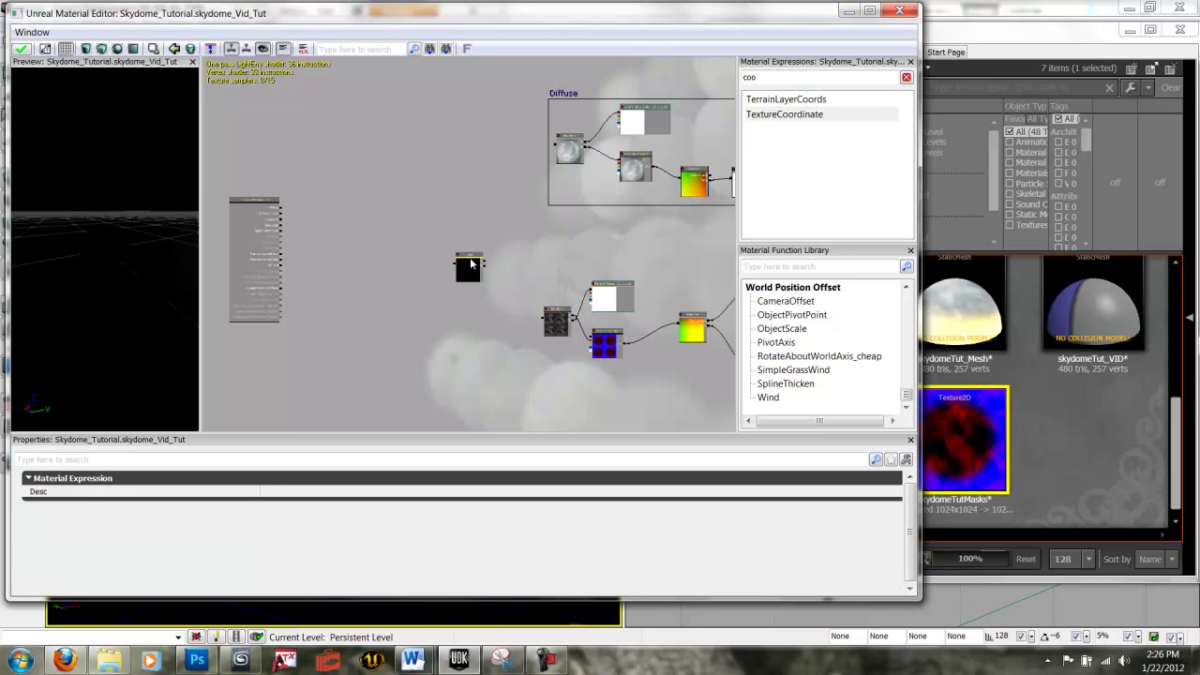
scroll(469, 262, "up", 3)
left_click_drag(531, 268, 400, 153)
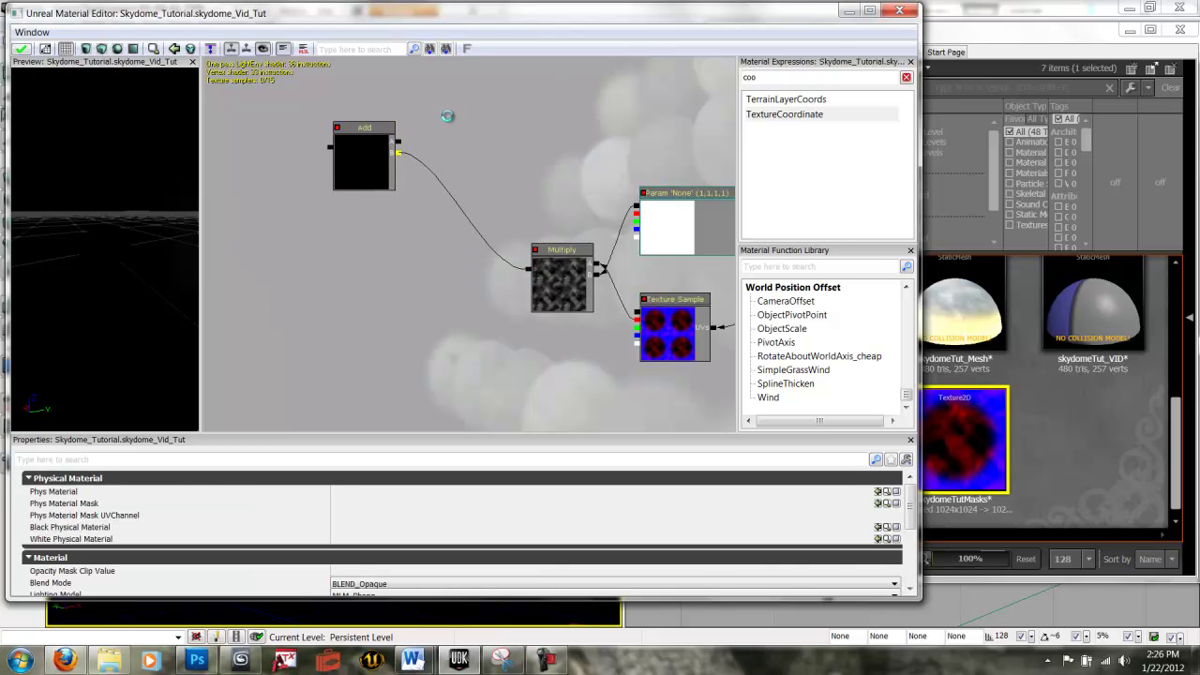
left_click_drag(452, 114, 512, 302)
left_click_drag(616, 74, 458, 331)
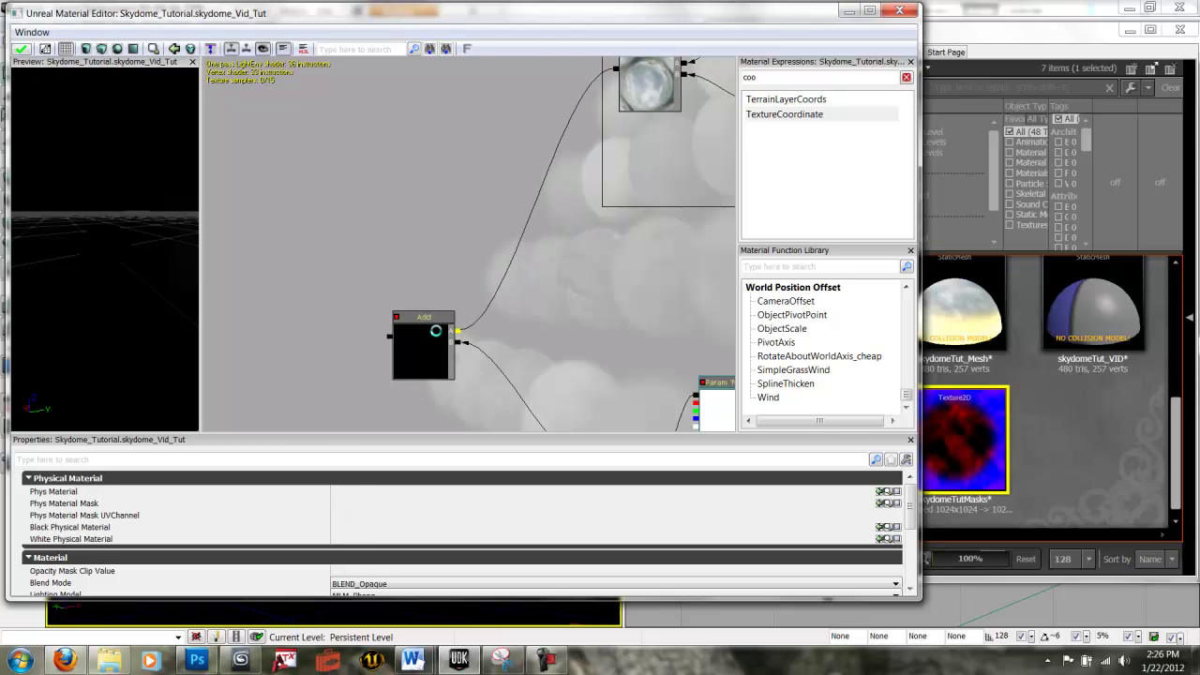
left_click_drag(368, 334, 300, 190)
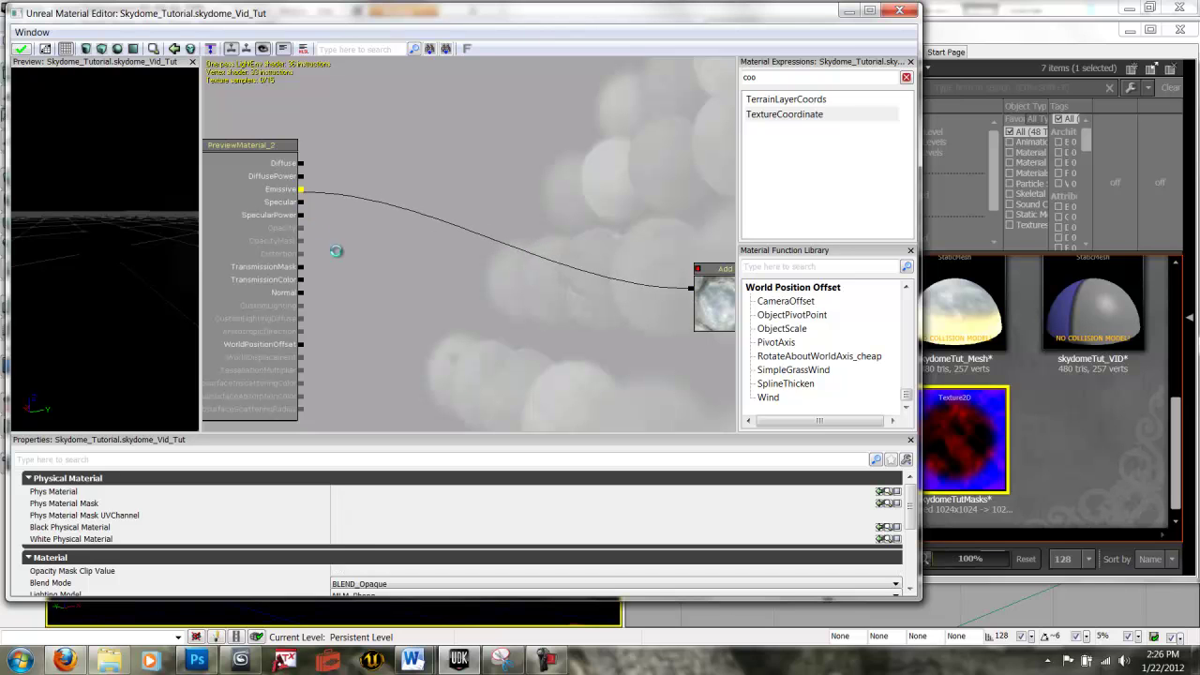
left_click_drag(113, 260, 64, 249)
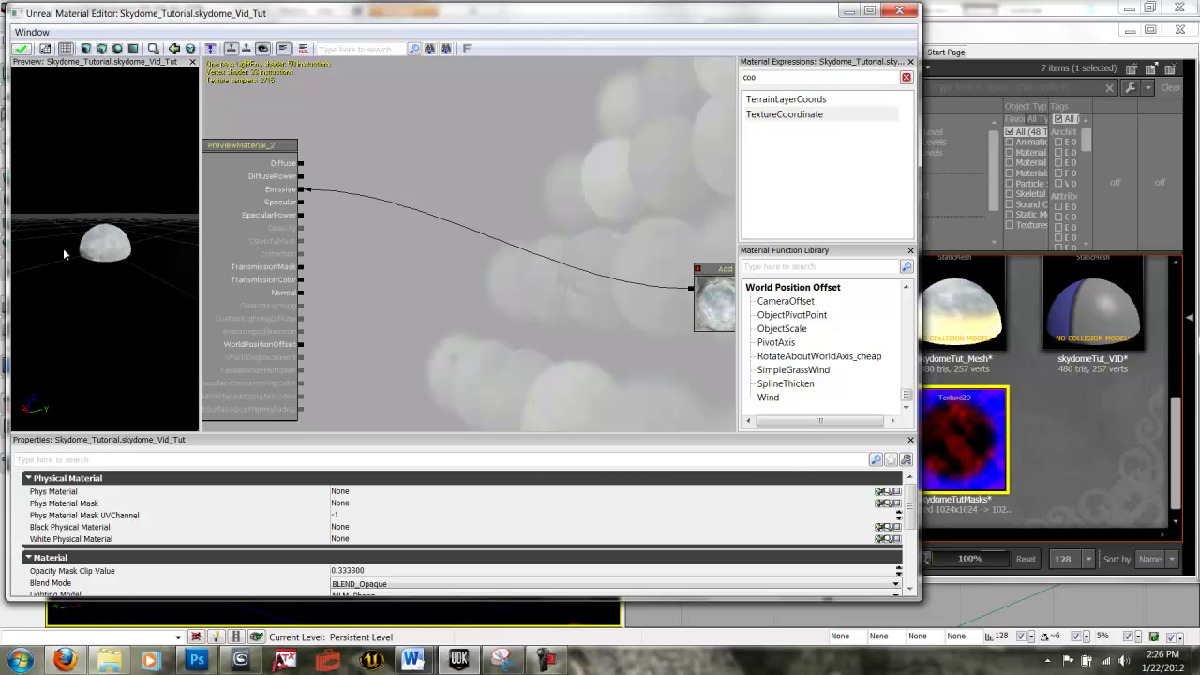
left_click_drag(453, 287, 429, 278)
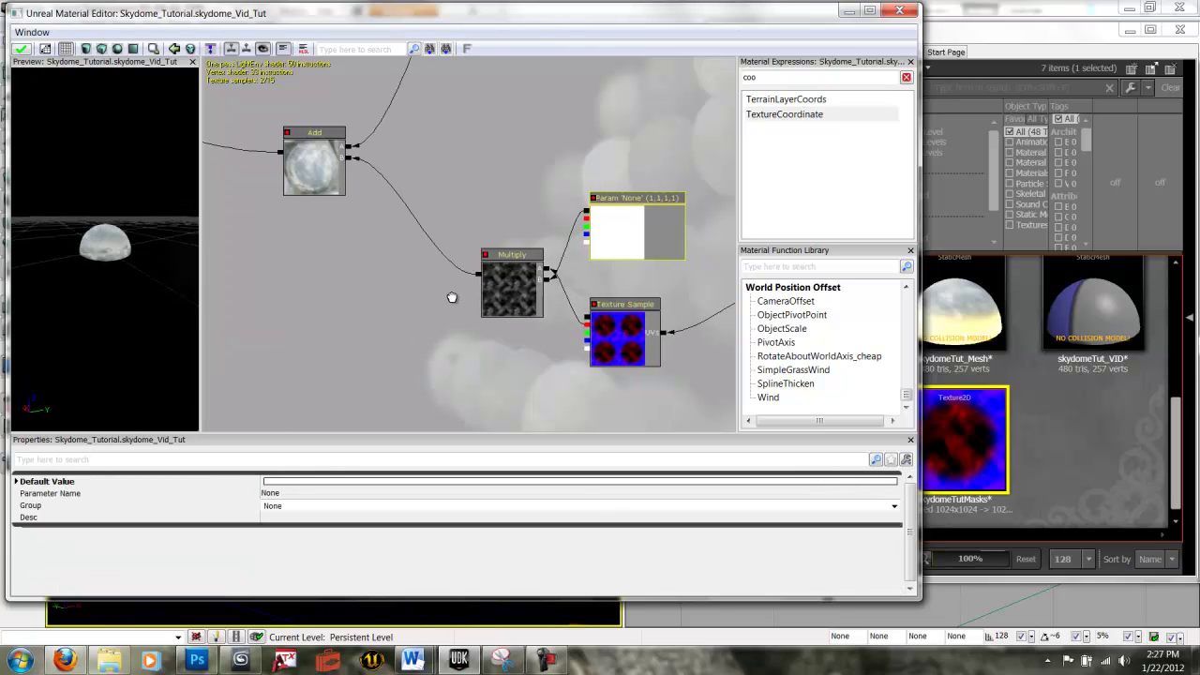
left_click_drag(446, 301, 300, 284)
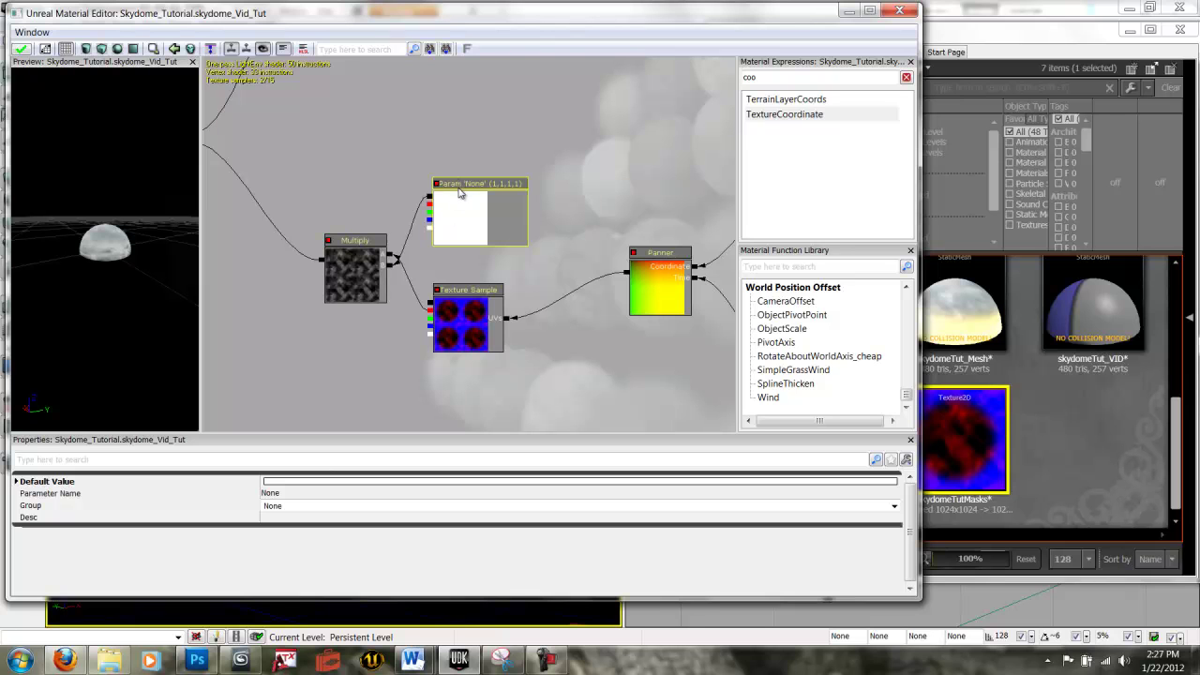
Step: Rename the cloud colour parameter to Cloud_Color
left_click(293, 496)
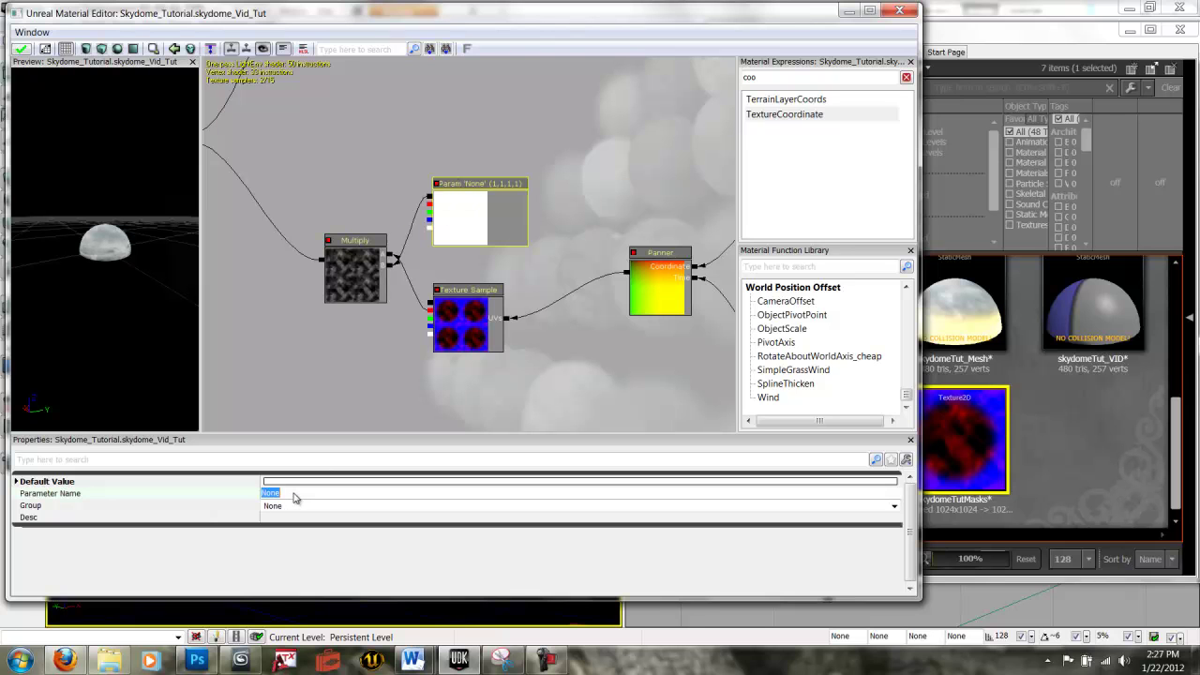
type("Cloud_Color")
left_click_drag(216, 274, 526, 287)
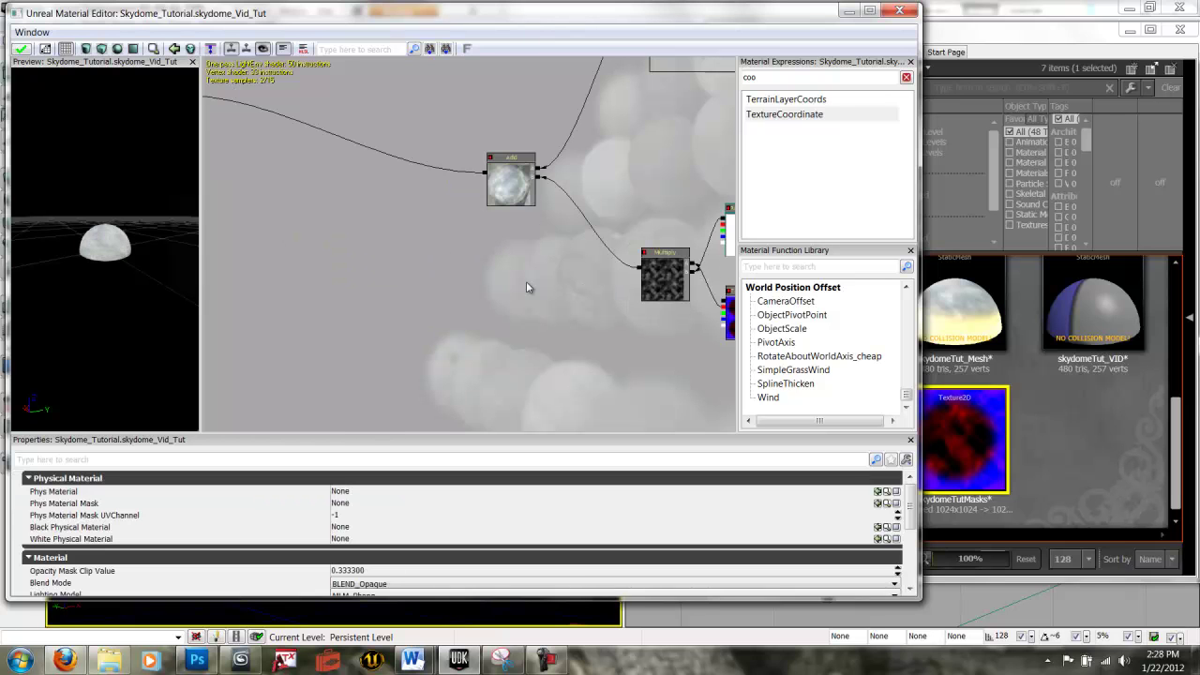
left_click_drag(565, 290, 670, 376)
scroll(443, 255, "down", 2)
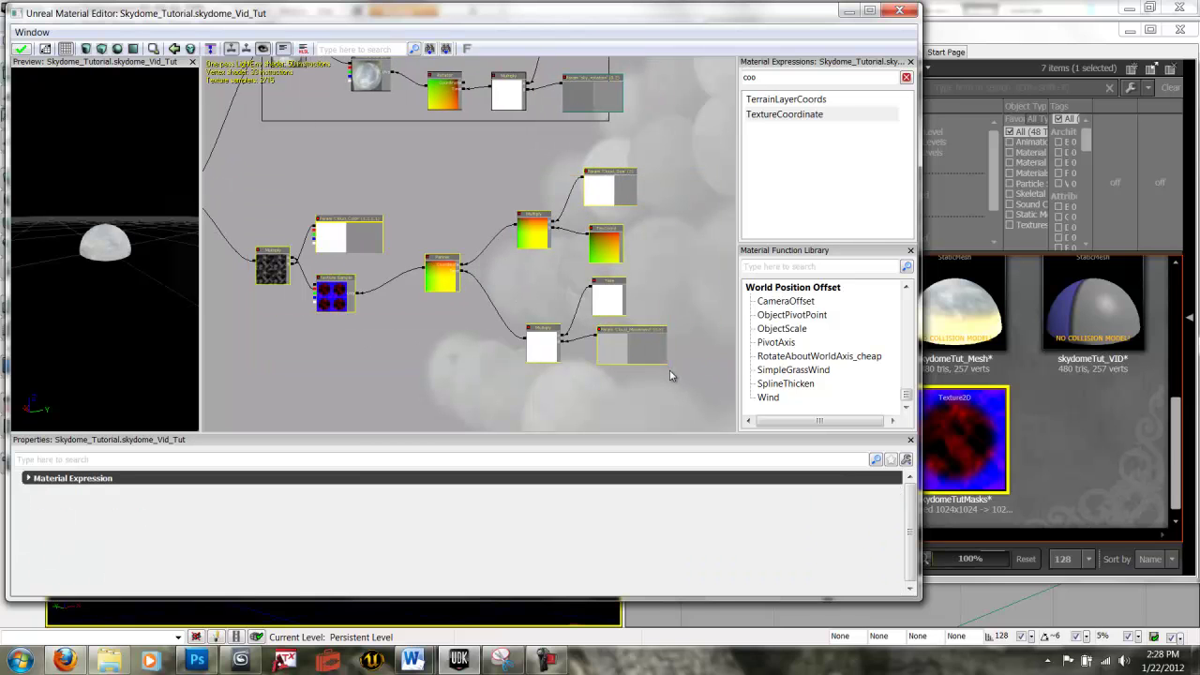
Step: Wrap the cloud nodes in a comment box labelled Clouds
right_click(442, 350)
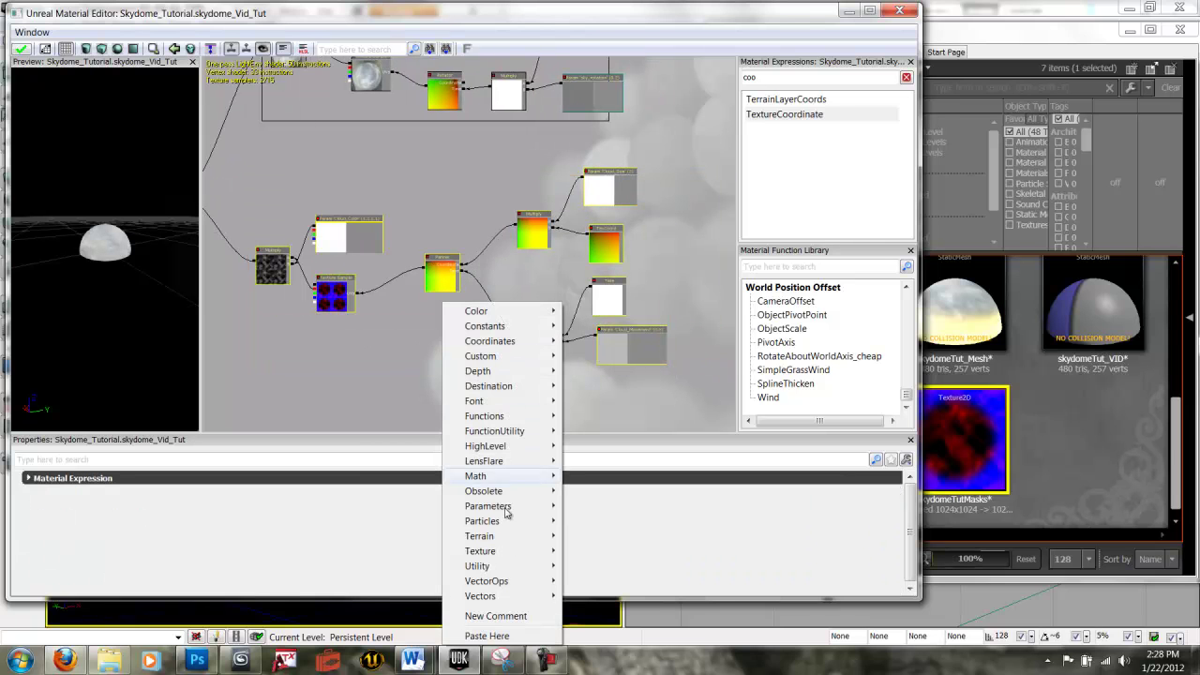
left_click(497, 616)
type("Clouds")
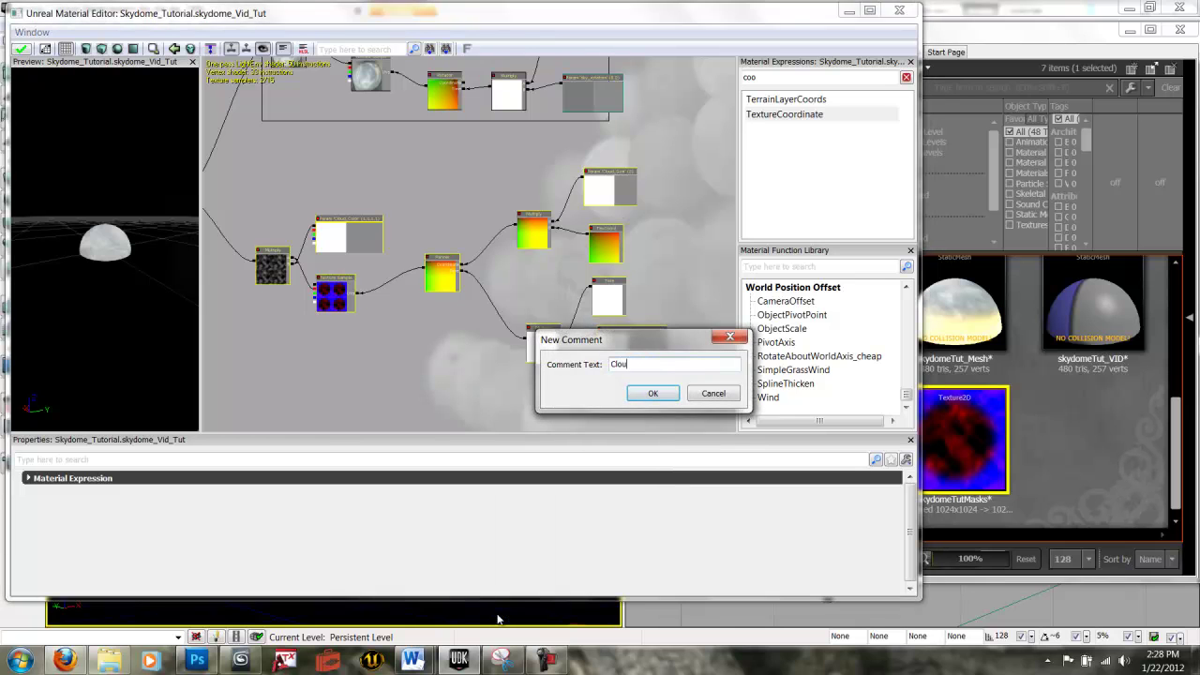
key("Return")
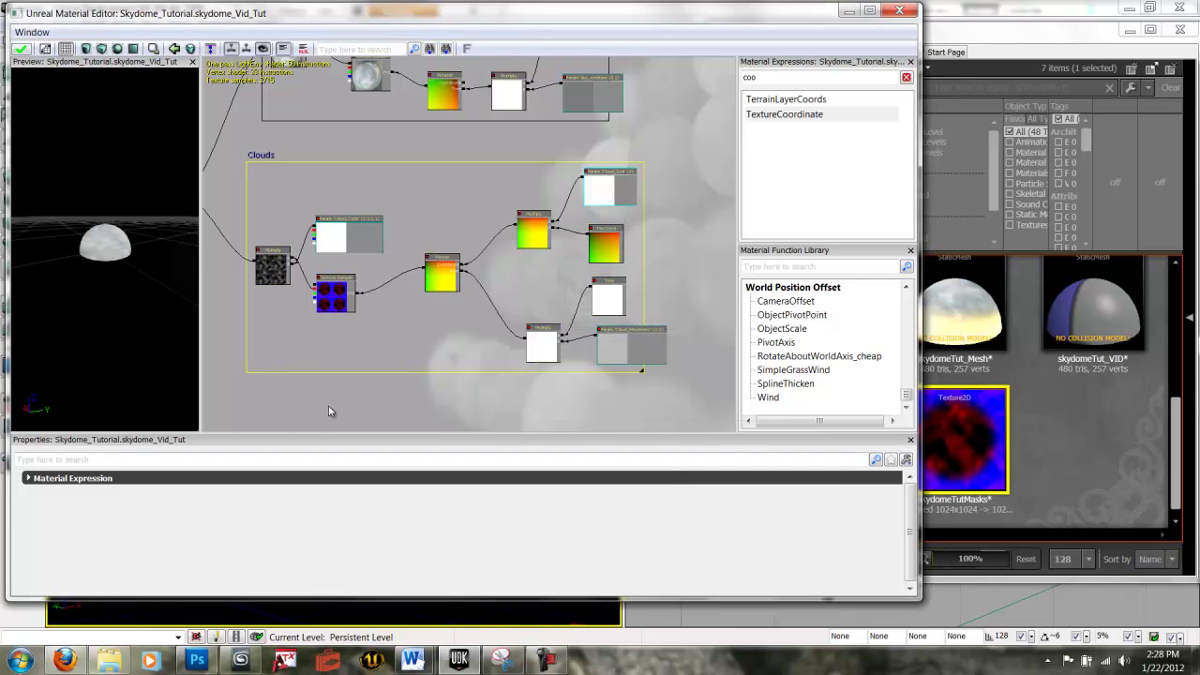
left_click(329, 409)
left_click_drag(290, 404, 590, 409)
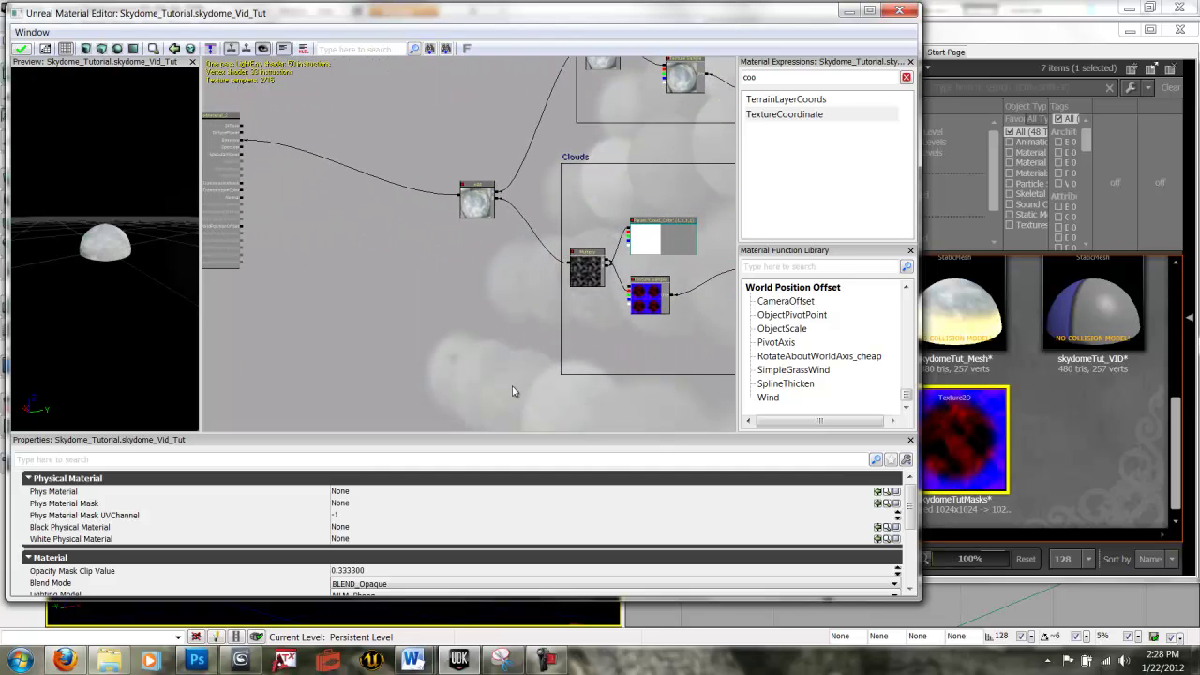
Step: Rename the unnamed vector parameter to Star_Color
left_click_drag(530, 413, 502, 318)
scroll(505, 268, "up", 2)
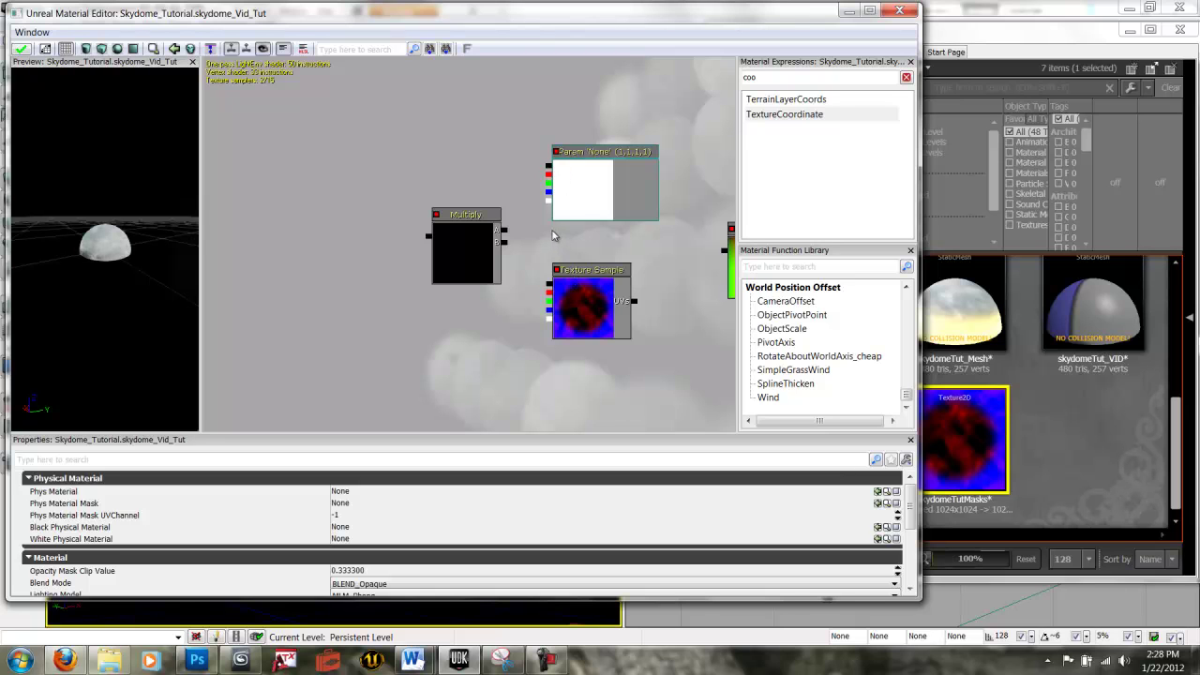
left_click(611, 181)
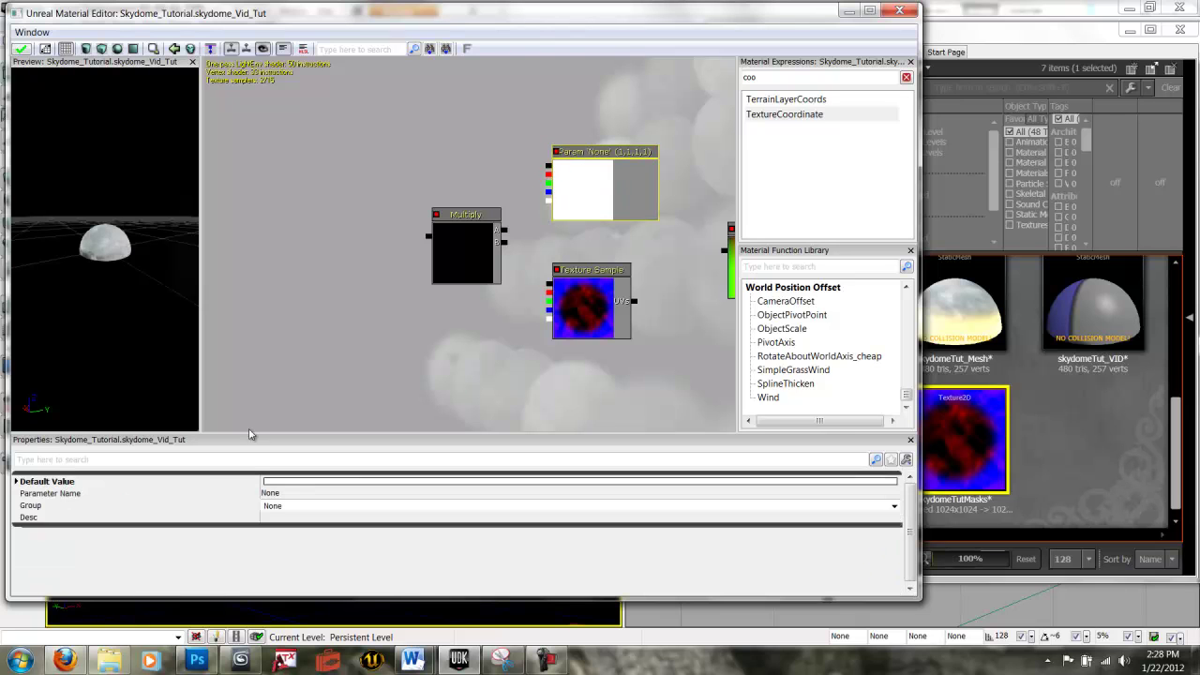
left_click(271, 494)
type("Sta")
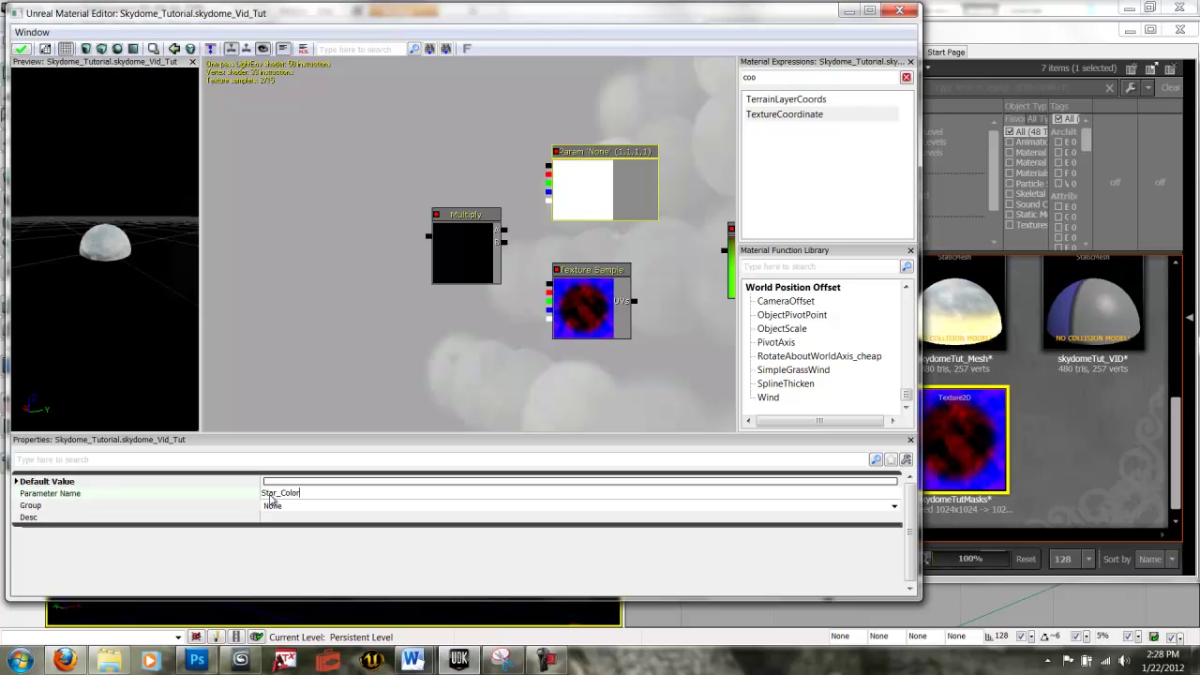
type("r_Color")
key("Return")
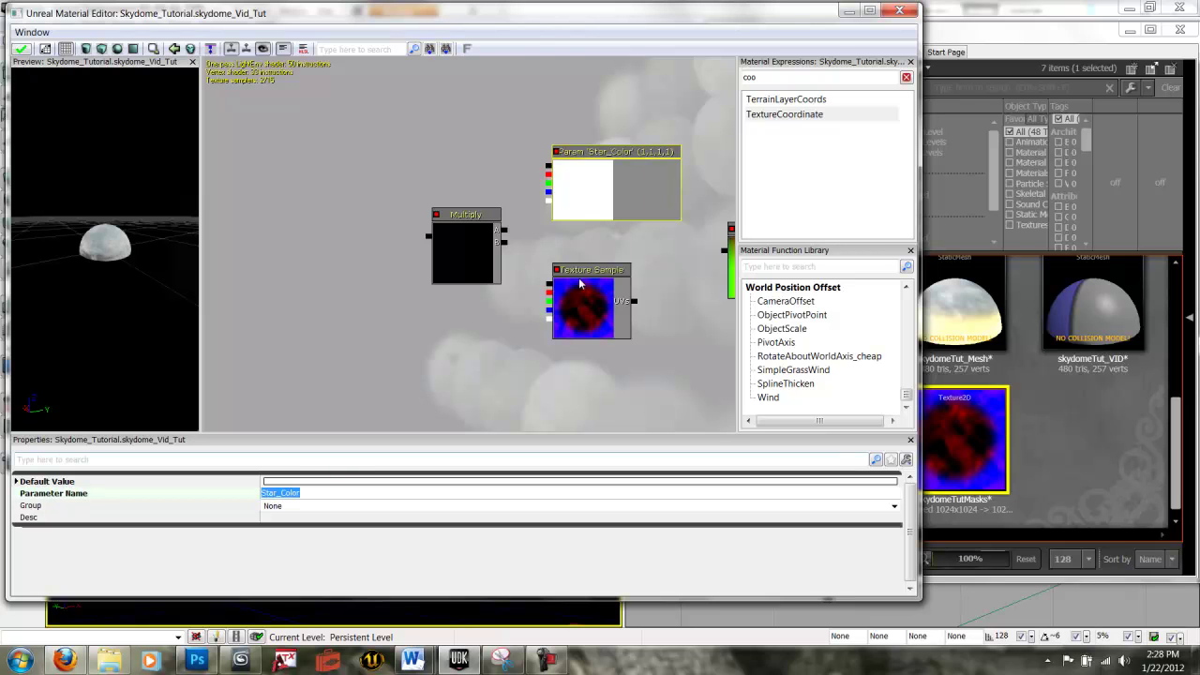
Step: Set Star_Color's RGB value to 2, 2, 2
double_click(594, 214)
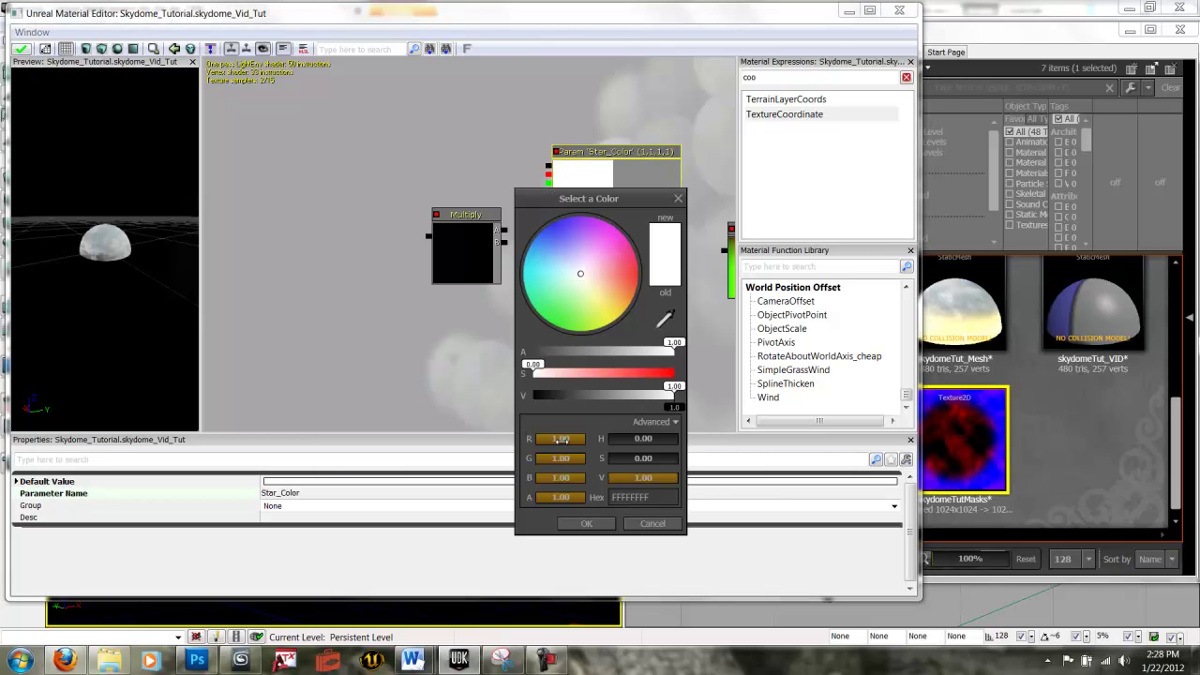
left_click(568, 459)
type("2")
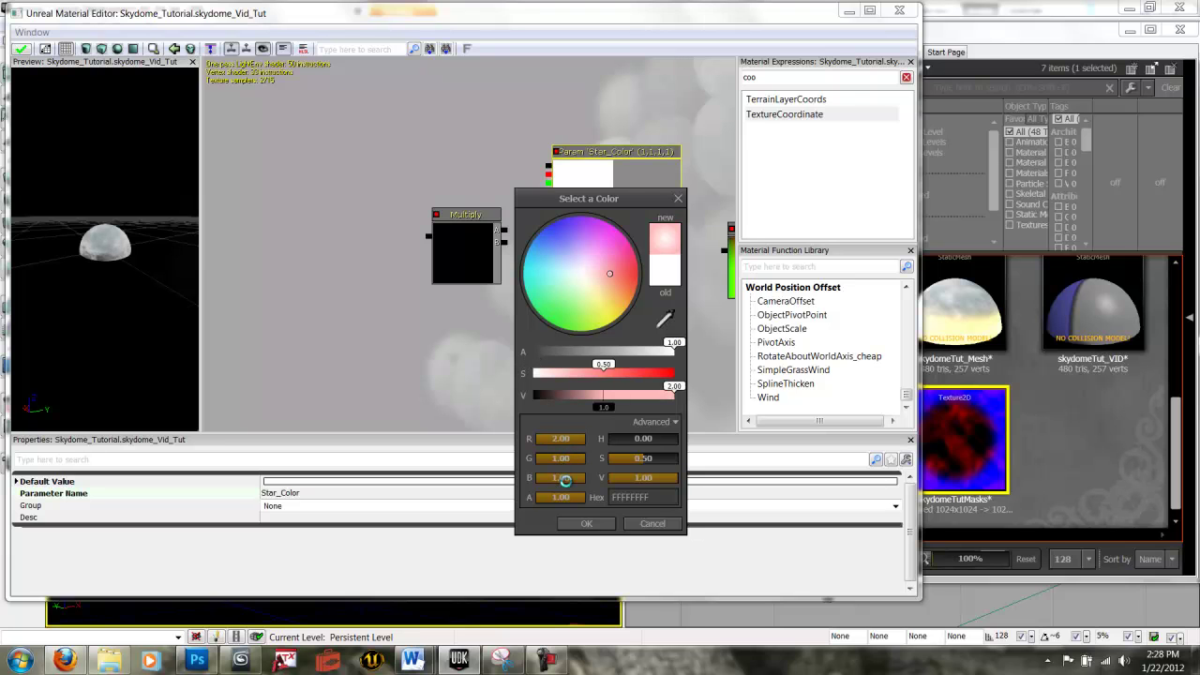
left_click(565, 478)
left_click(565, 478)
type("2")
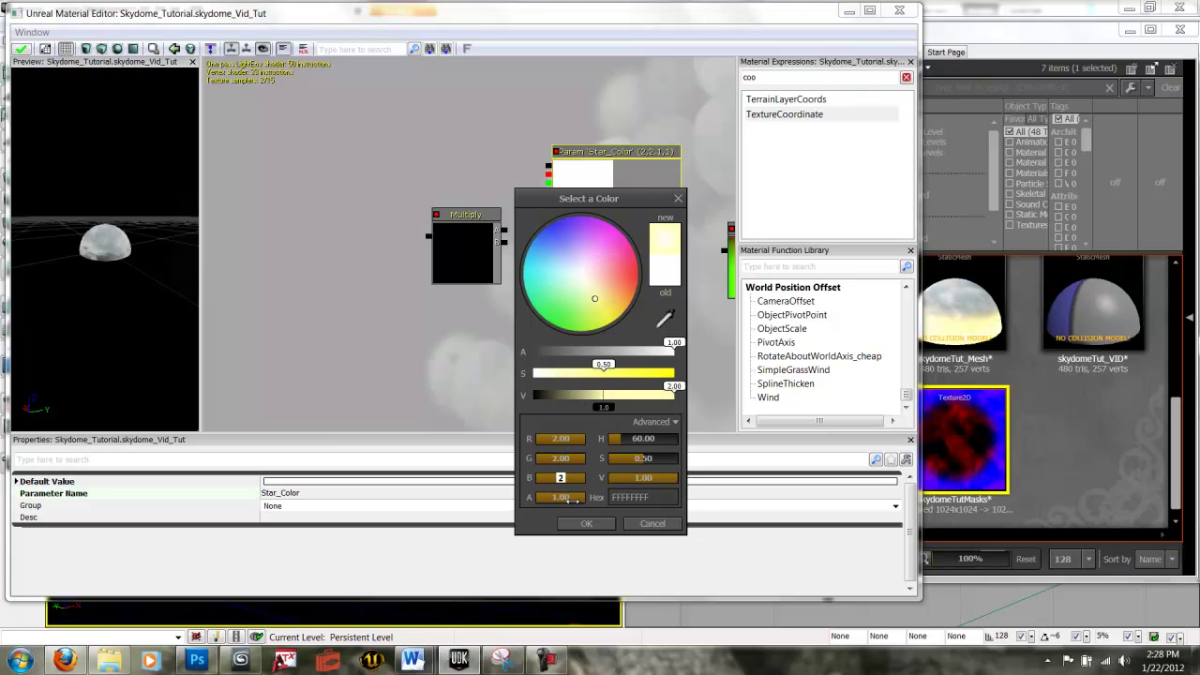
left_click(584, 524)
Step: Wire the star Texture Sample and Star_Color into the Multiply's B and A inputs
left_click(560, 274)
left_click_drag(558, 394, 542, 409)
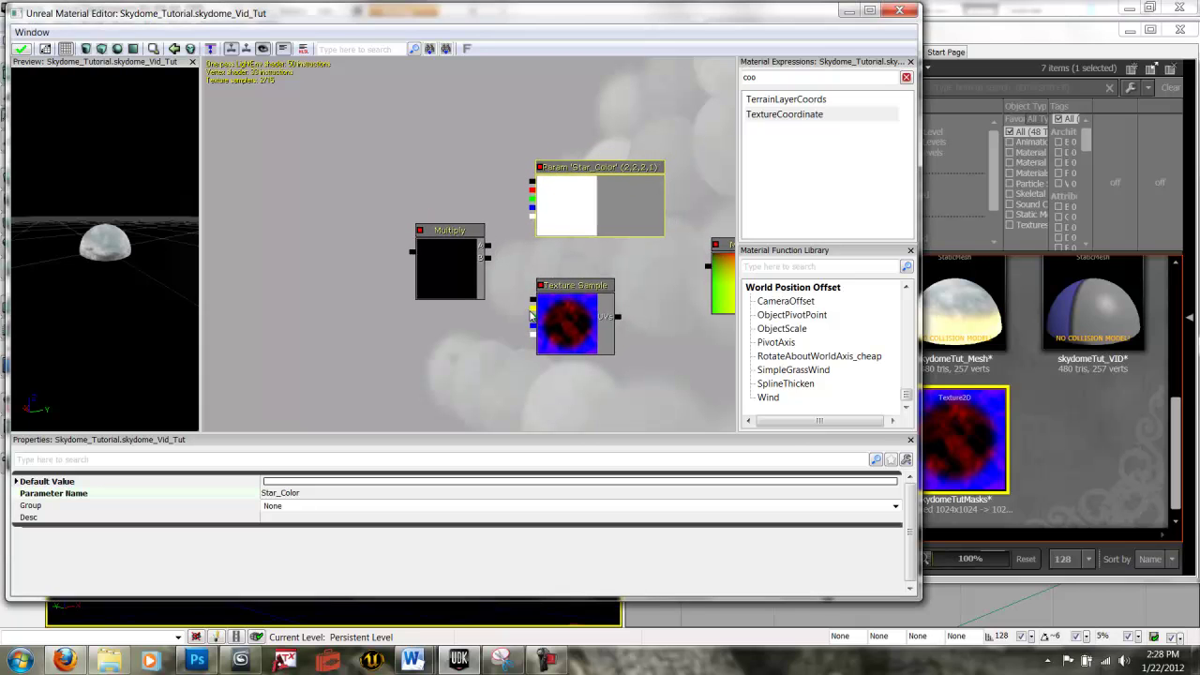
left_click_drag(536, 318, 489, 260)
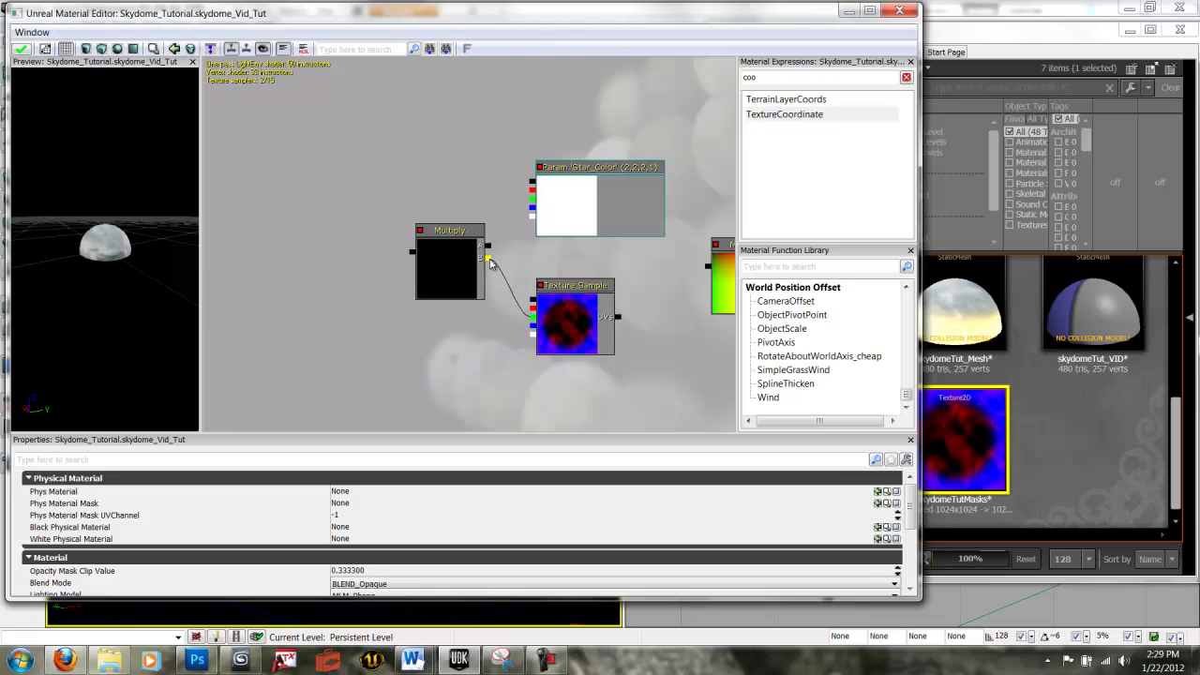
left_click_drag(531, 184, 489, 250)
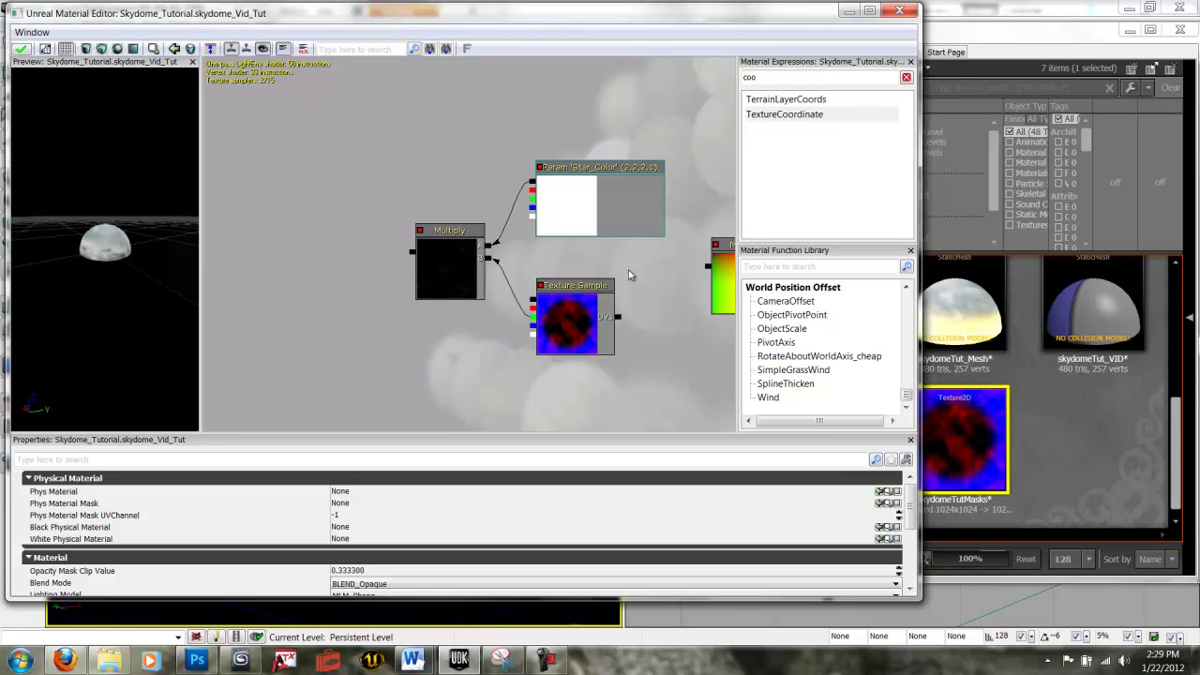
left_click_drag(631, 270, 410, 320)
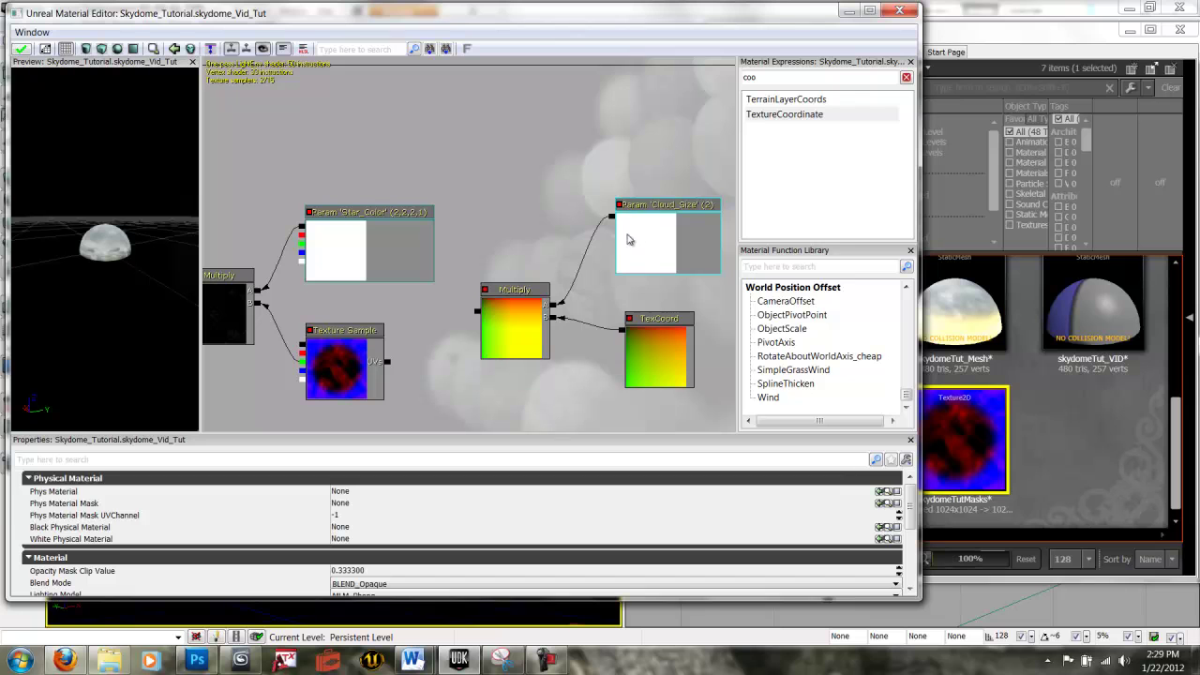
Step: Rename the copied scalar parameter to Star_Size with a default value of 4
left_click(663, 211)
left_click(296, 497)
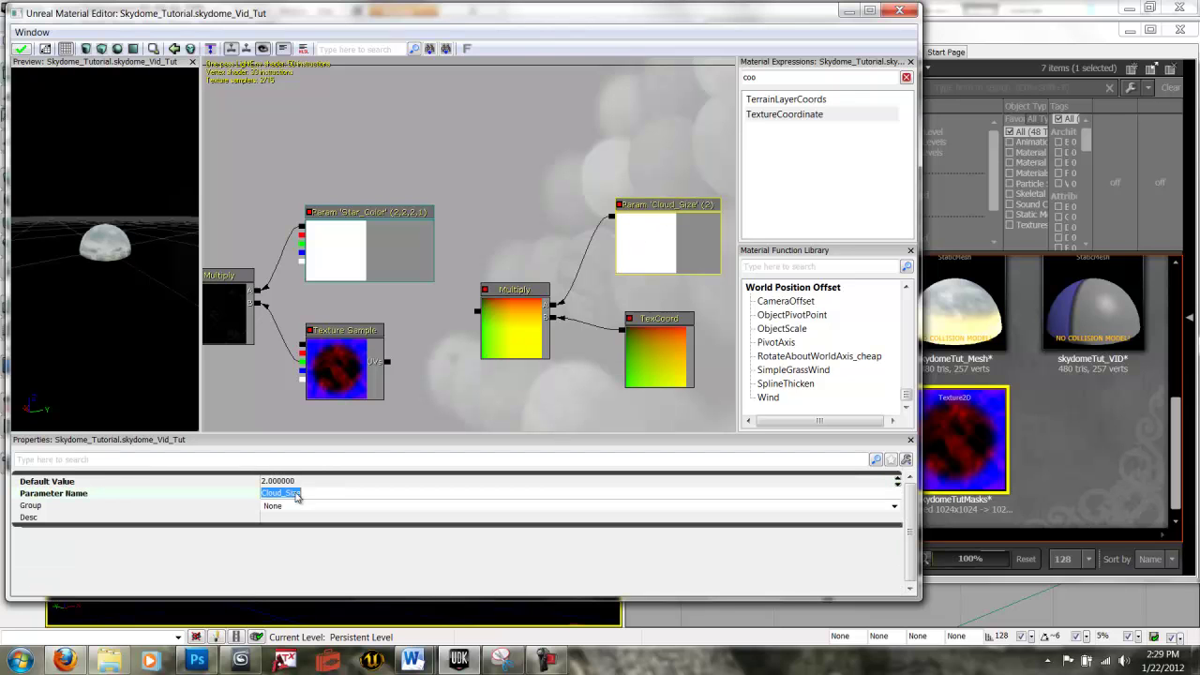
type("Star_Size")
key("Return")
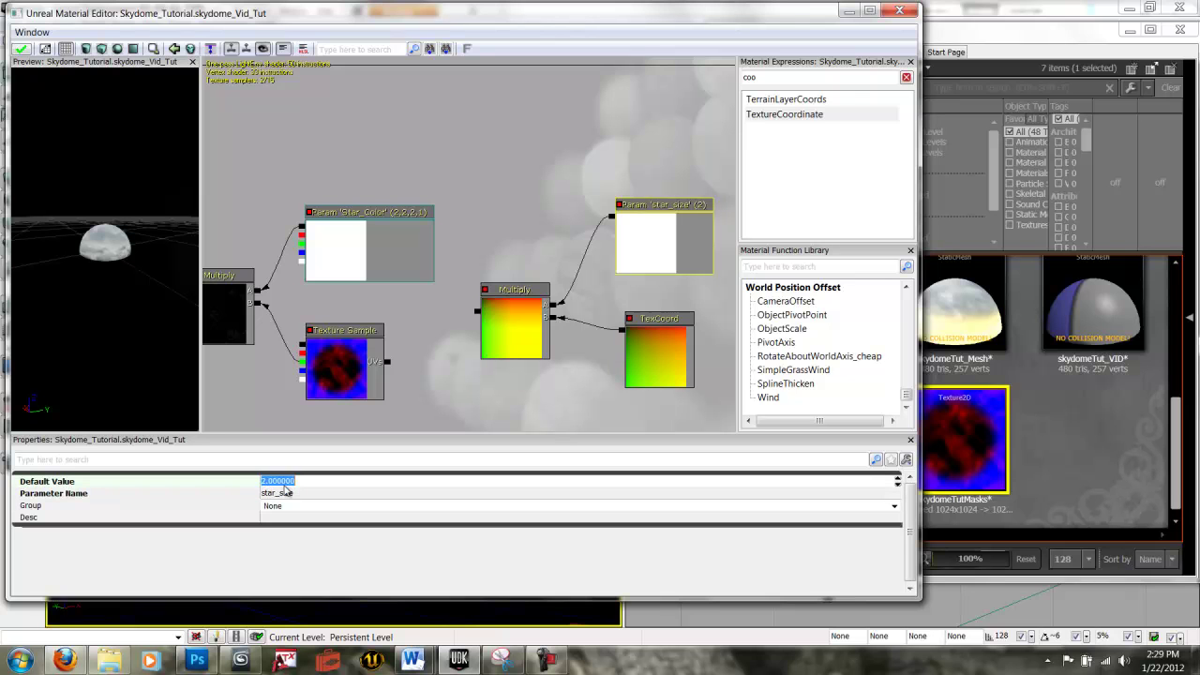
type("4")
key("Return")
Step: Wire the scaled coordinates Multiply into the star texture's UVs so the stars tile
left_click_drag(460, 387, 557, 375)
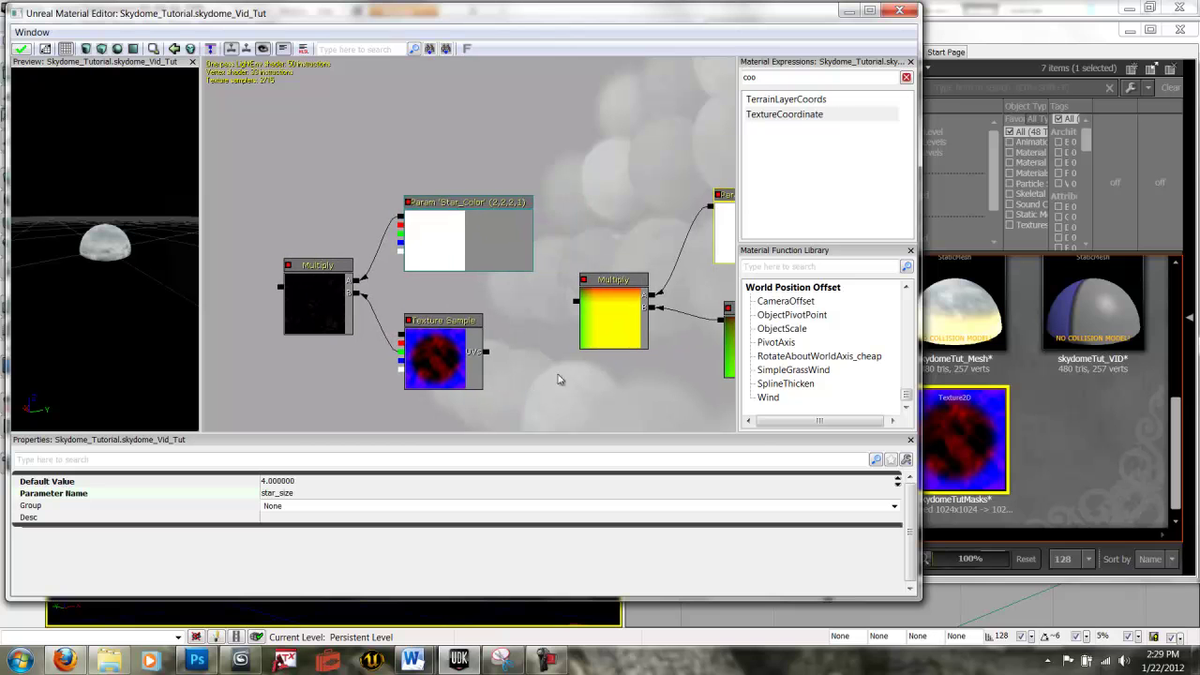
left_click_drag(574, 304, 486, 351)
left_click_drag(337, 375, 510, 393)
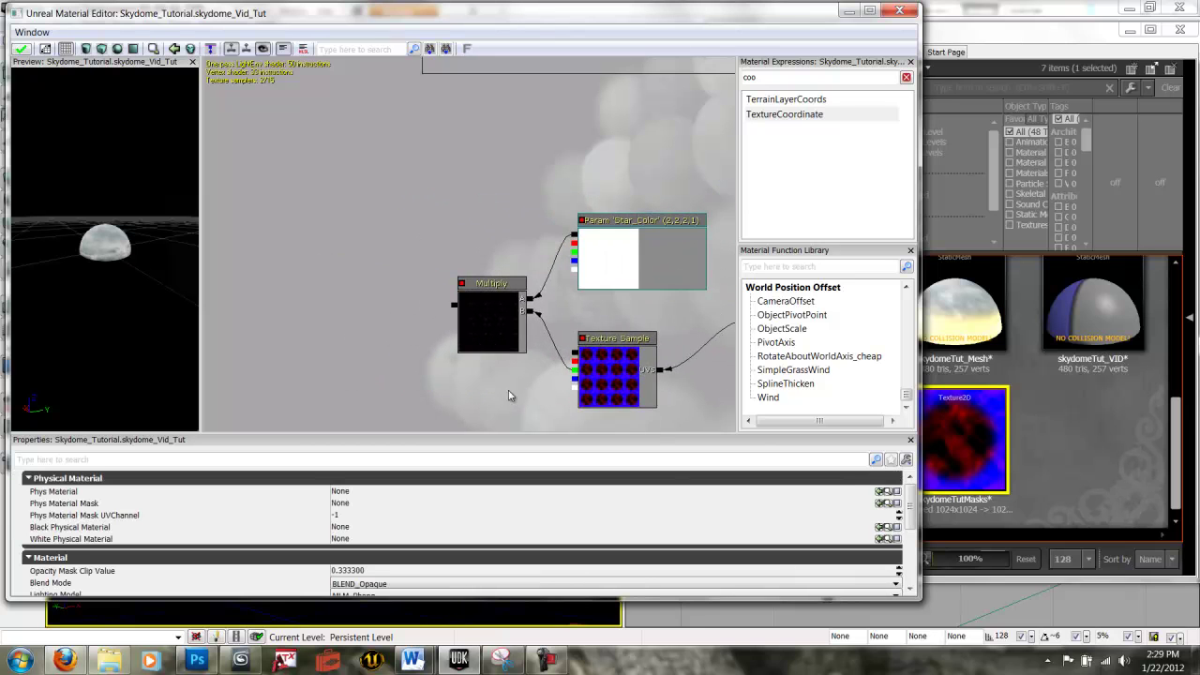
left_click_drag(420, 328, 436, 355)
Step: Enclose all the star nodes in a comment box labelled Stars
left_click_drag(225, 150, 695, 398, "ctrl+alt")
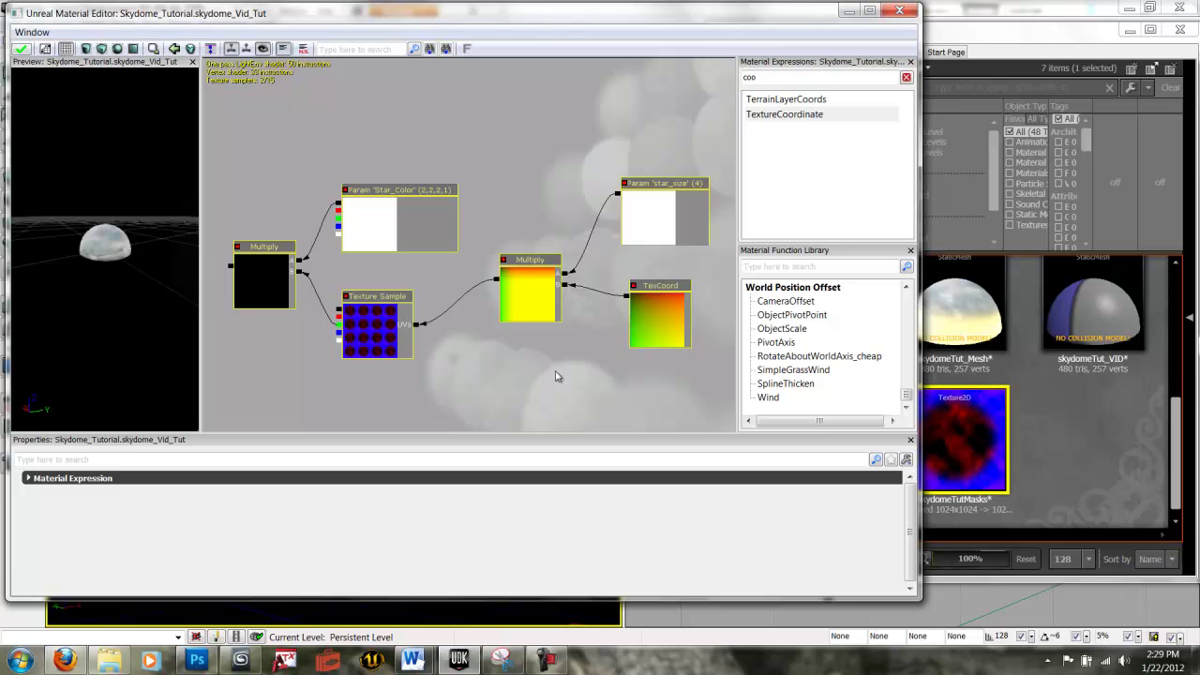
right_click(540, 397)
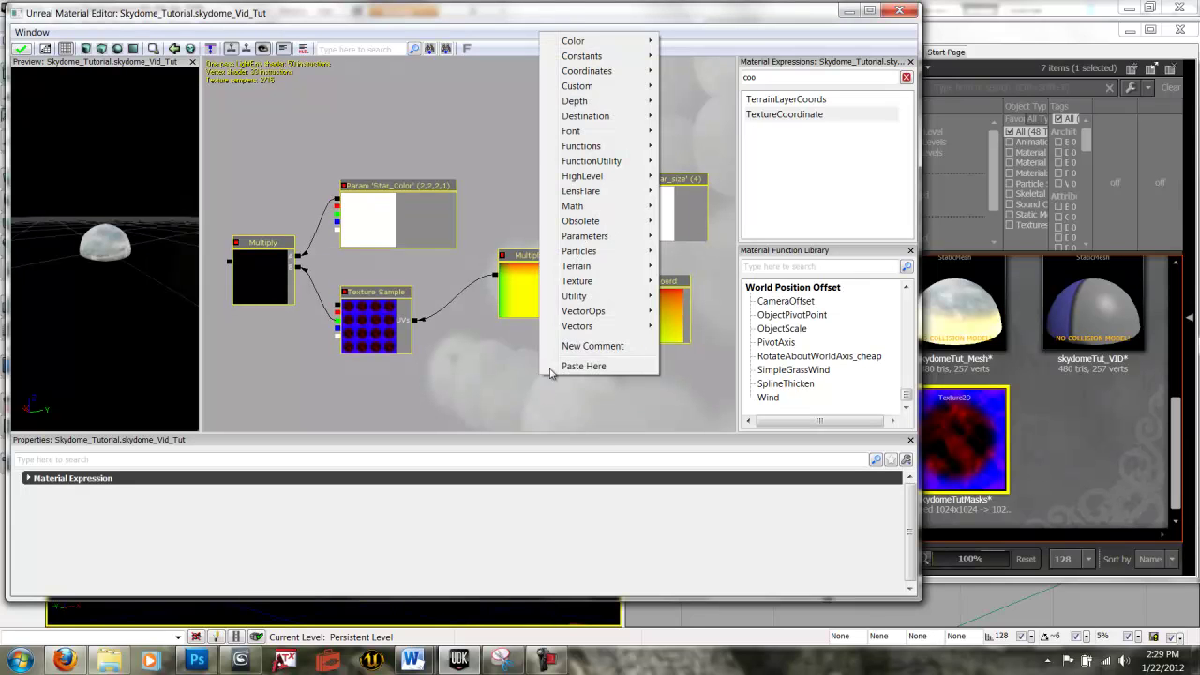
left_click(570, 347)
type("Stars")
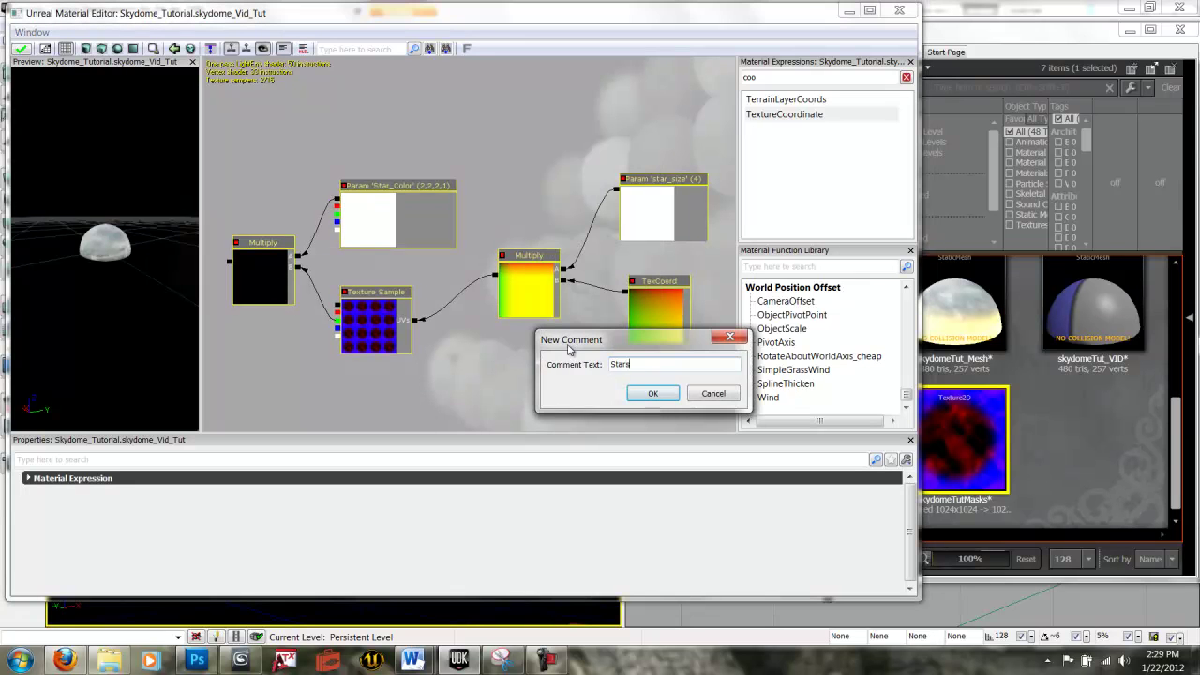
key("Return")
left_click_drag(313, 188, 536, 219)
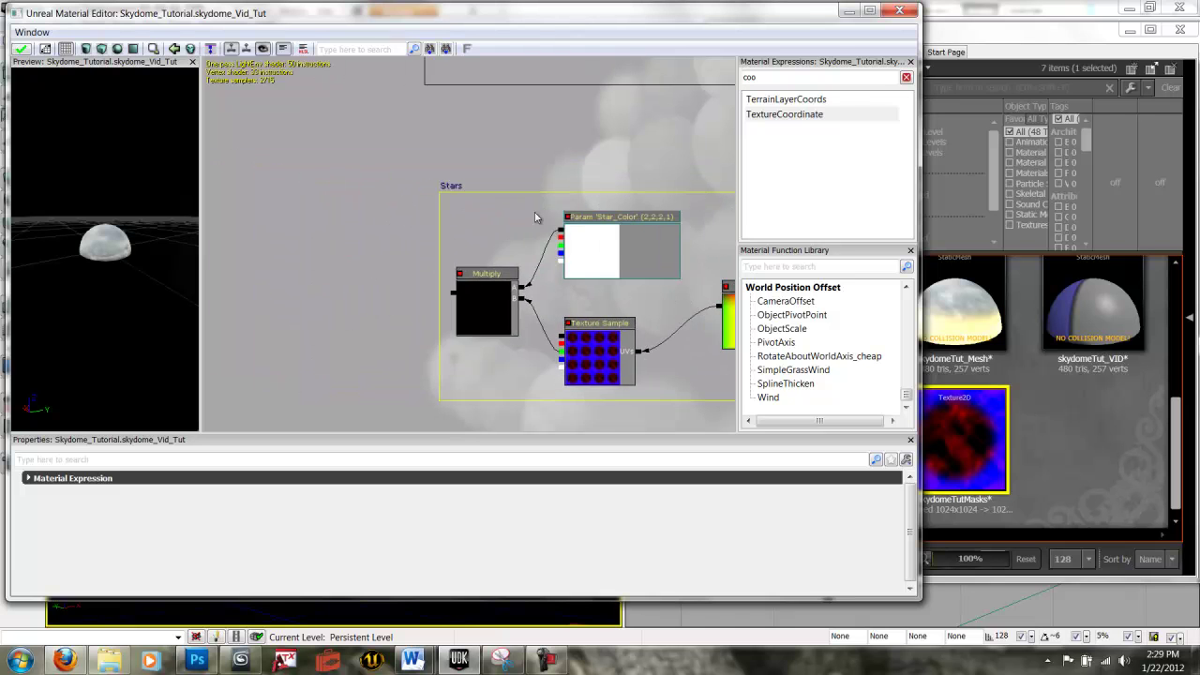
scroll(394, 182, "down", 2)
left_click_drag(394, 183, 522, 257)
scroll(517, 253, "down", 2)
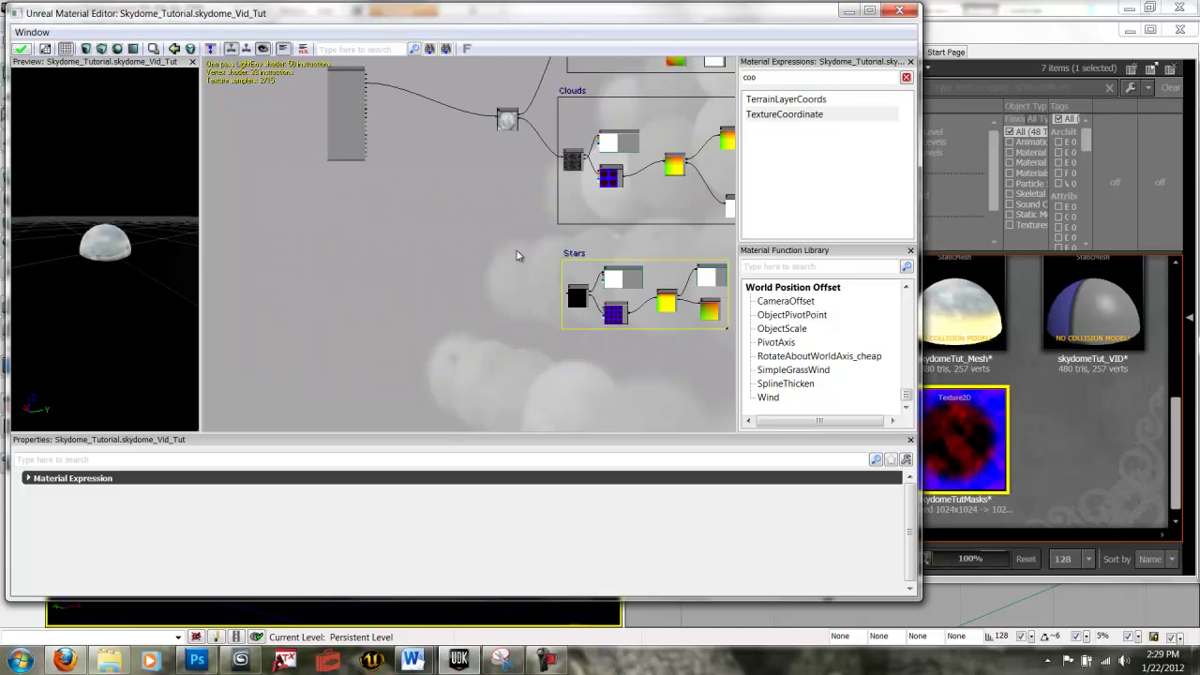
Step: Place a new Add node and break the cloud link to the Emissive input
left_click(469, 225)
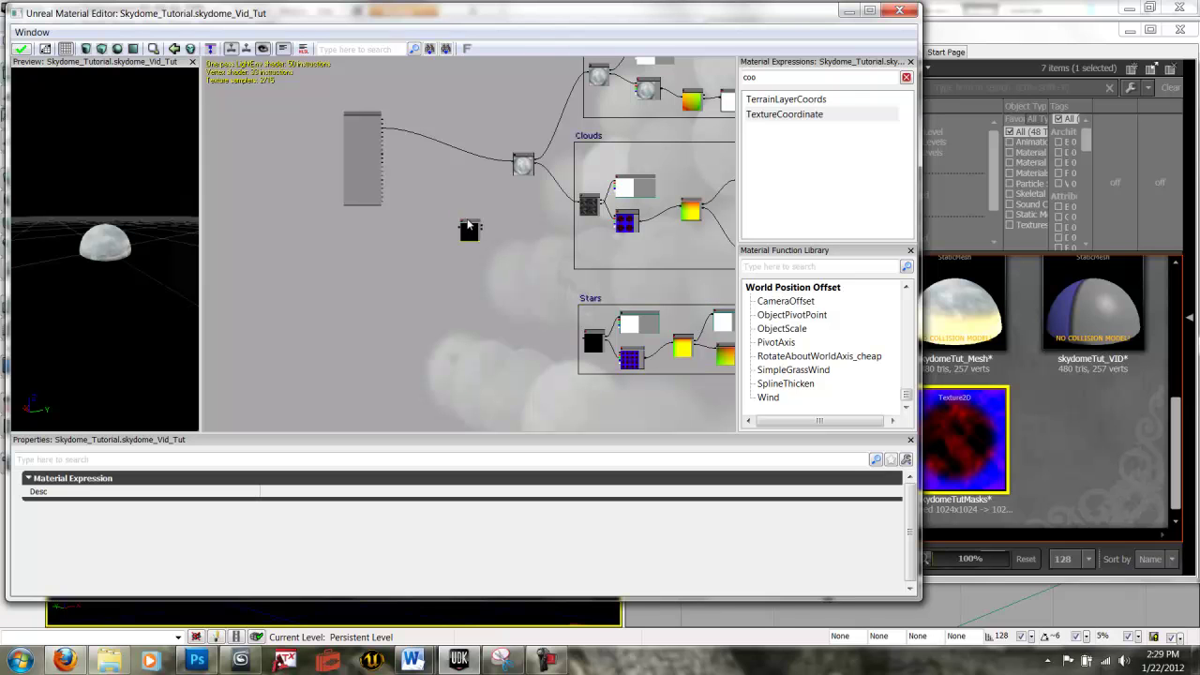
right_click(508, 168)
key("Escape")
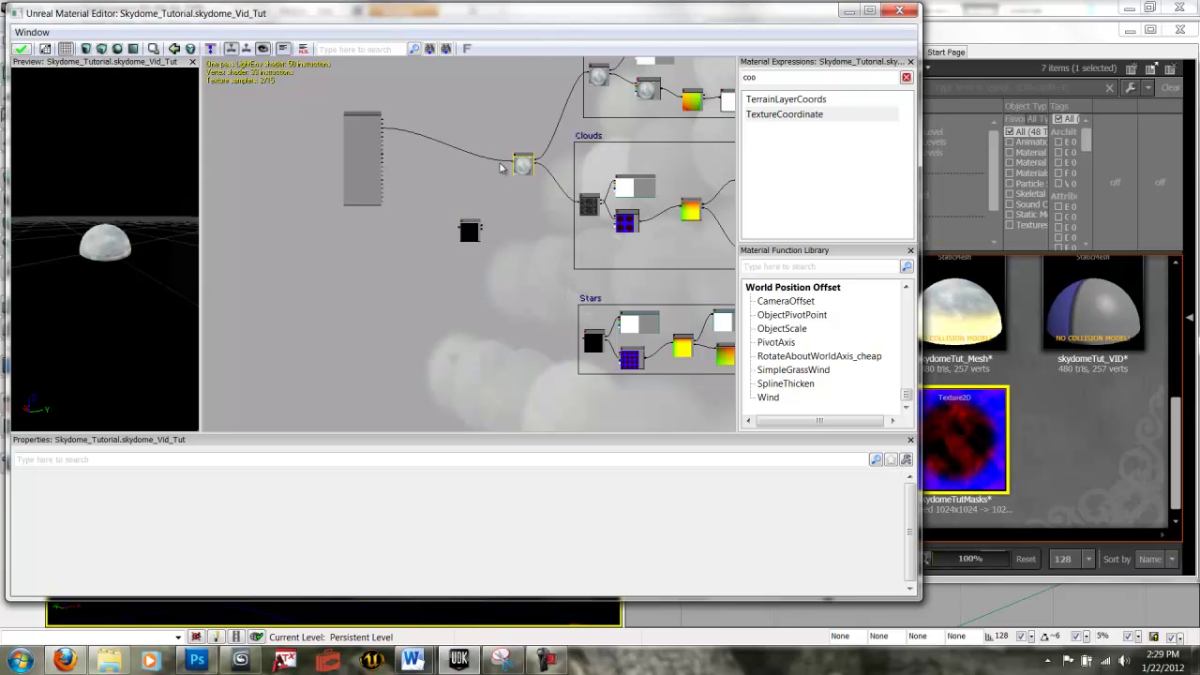
scroll(514, 153, "up", 3)
right_click(517, 146)
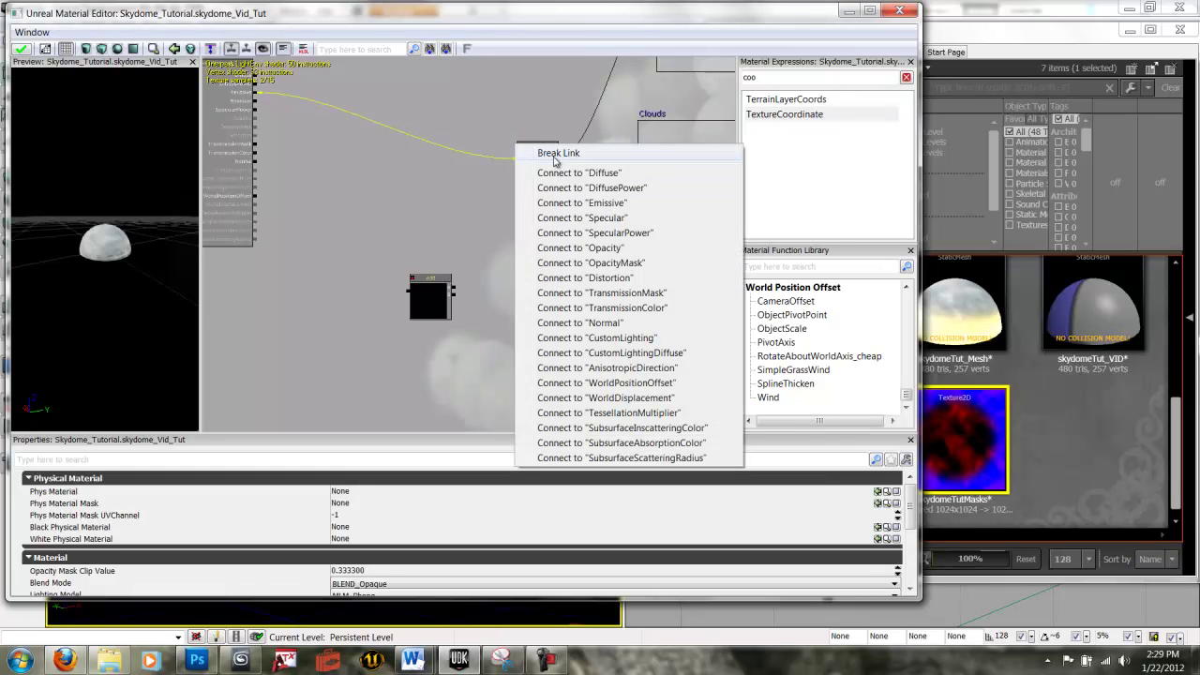
left_click(556, 154)
Step: Connect the cloud result and the Stars result into the Add node
left_click_drag(516, 159, 454, 291)
left_click_drag(515, 159, 452, 290)
left_click_drag(509, 335, 503, 270)
left_click_drag(575, 364, 566, 315)
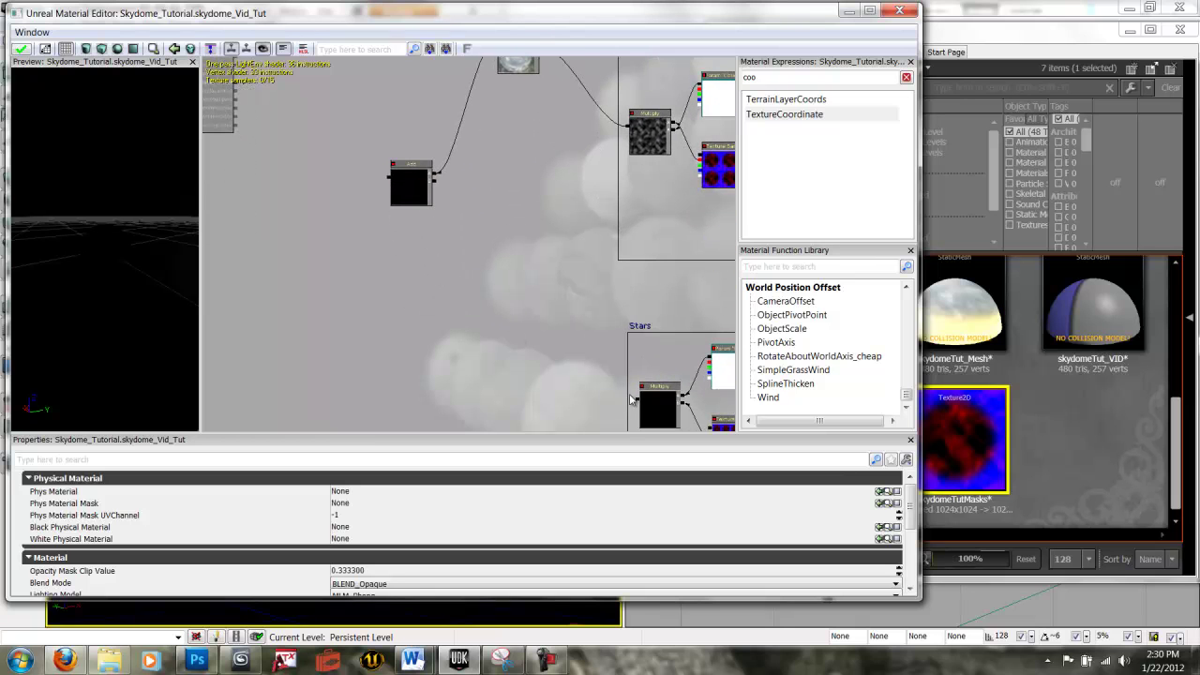
left_click_drag(639, 405, 435, 179)
Step: Feed the Add node's output into the material's Emissive input
left_click_drag(336, 137, 525, 302)
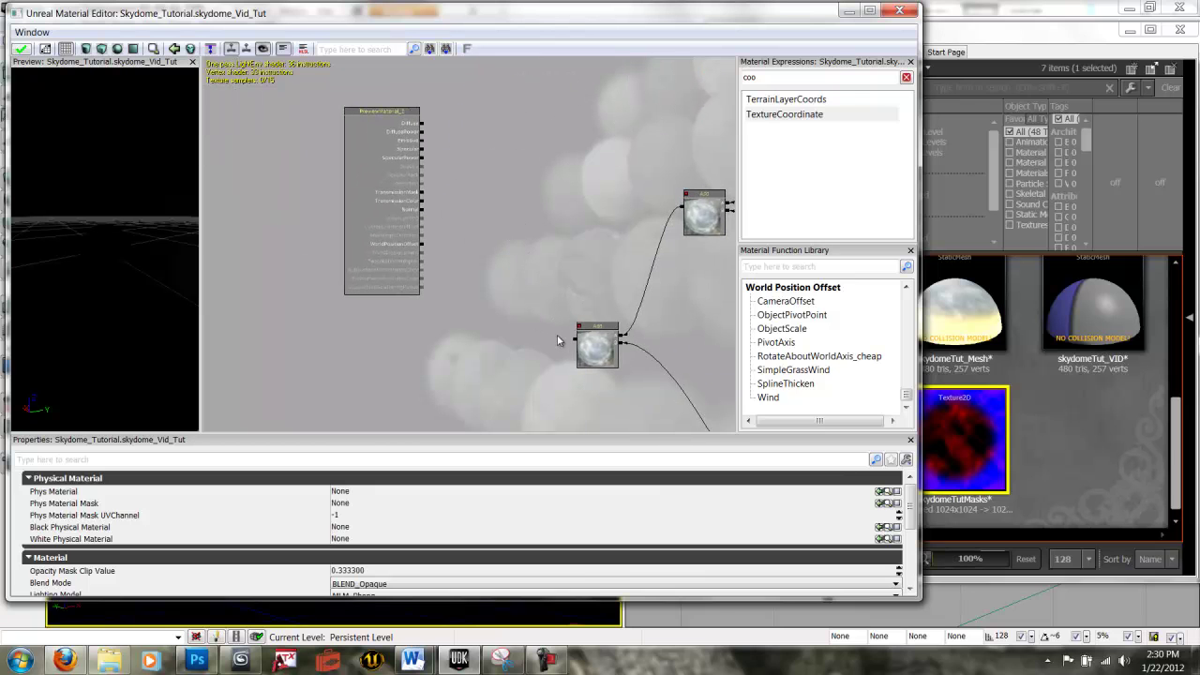
left_click_drag(575, 345, 423, 140)
left_click_drag(620, 383, 433, 102)
left_click_drag(529, 224, 606, 436)
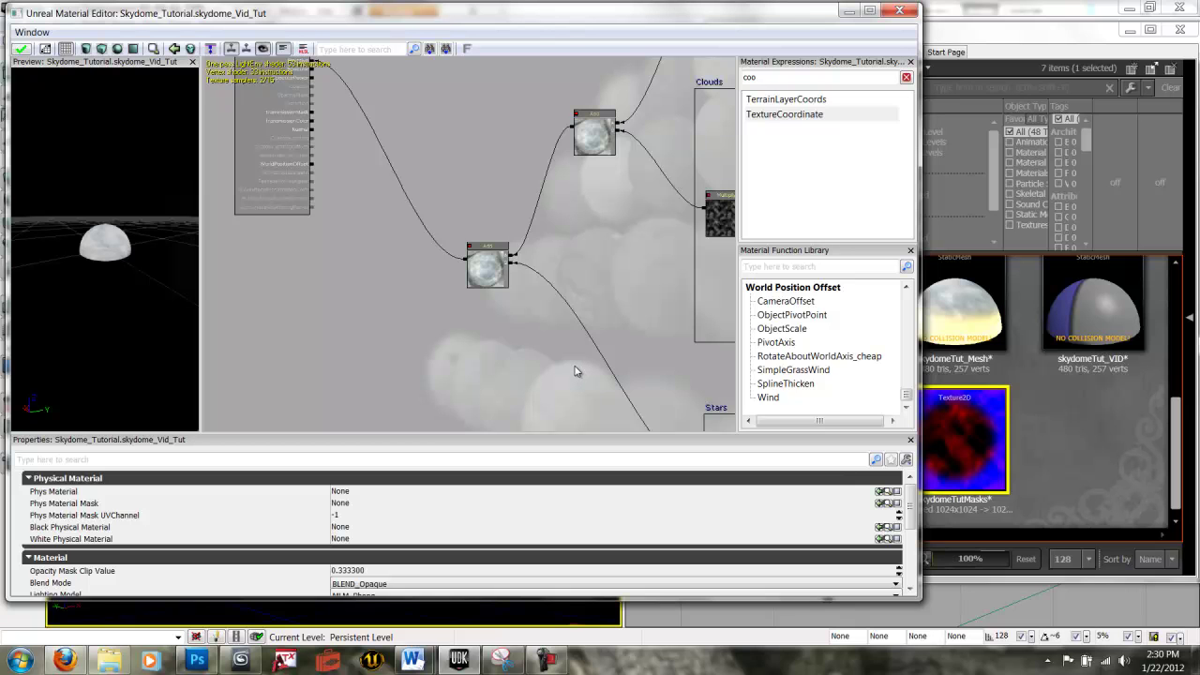
left_click_drag(562, 345, 429, 194)
Step: Duplicate the star Multiply, Star_Color and texture sample nodes and move the copies outside Stars
left_click(605, 324)
left_click(664, 294, "ctrl")
left_click(661, 365, "ctrl")
key("ctrl+w")
left_click_drag(577, 320, 303, 247)
left_click_drag(376, 314, 574, 330)
left_click_drag(506, 270, 407, 281)
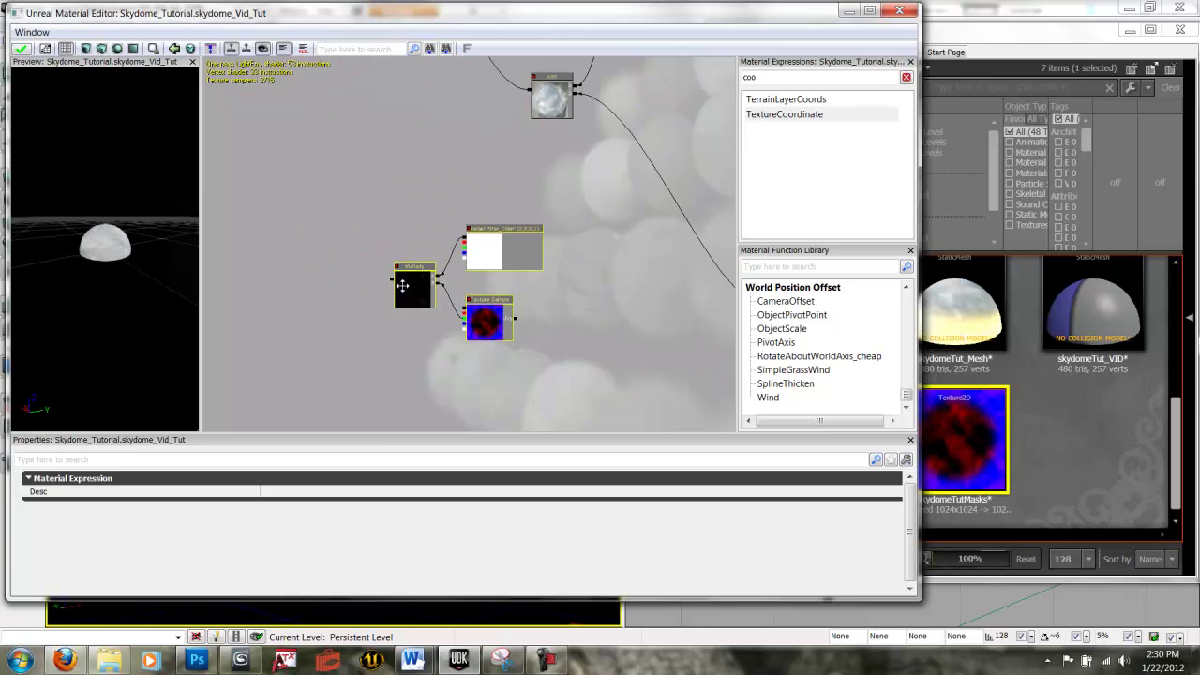
left_click_drag(568, 322, 541, 294)
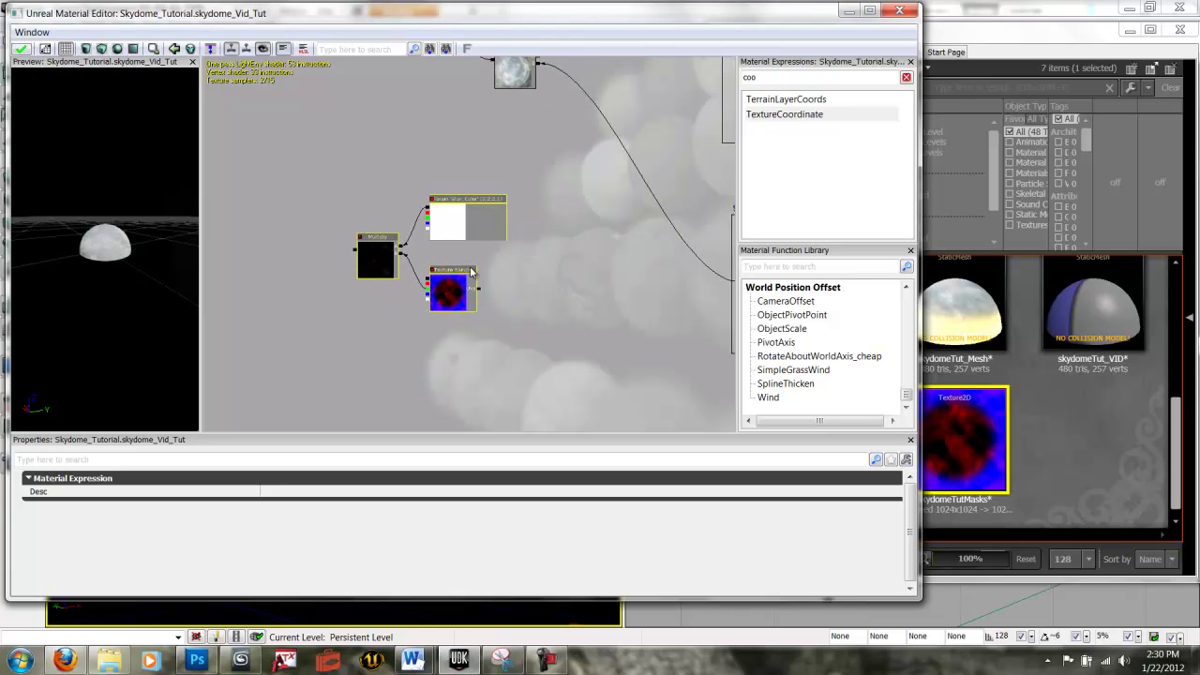
Step: Connect the mask texture sample into the copied Multiply node
left_click(510, 259)
left_click(472, 217)
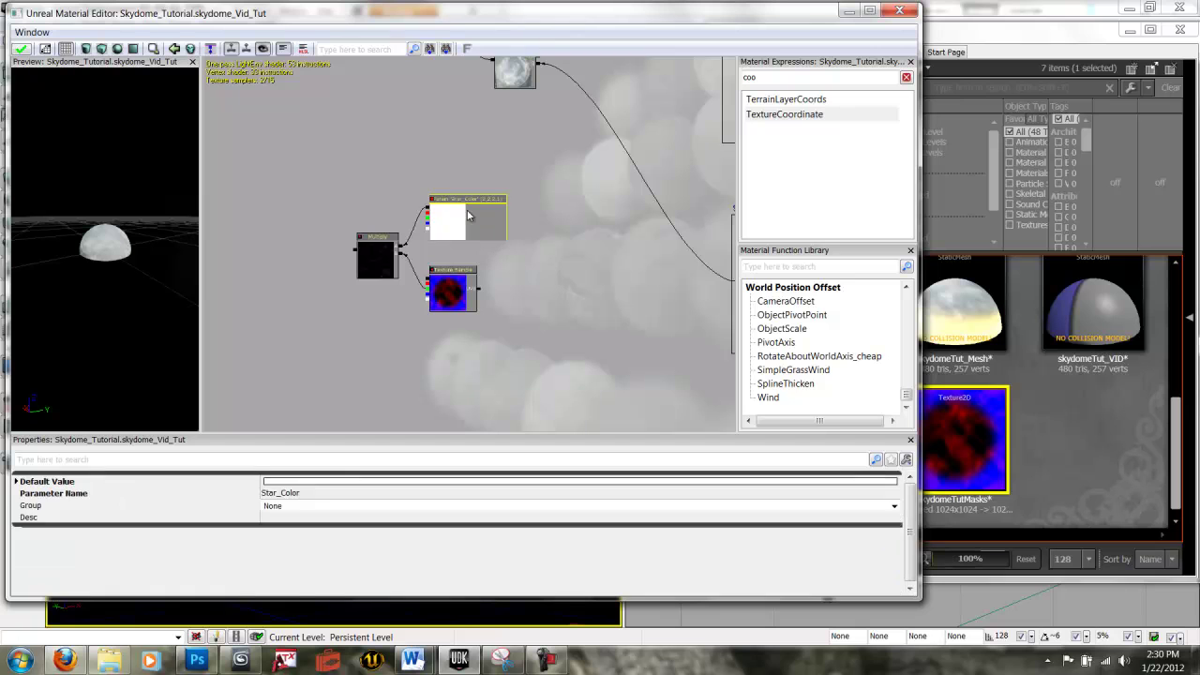
left_click(474, 291)
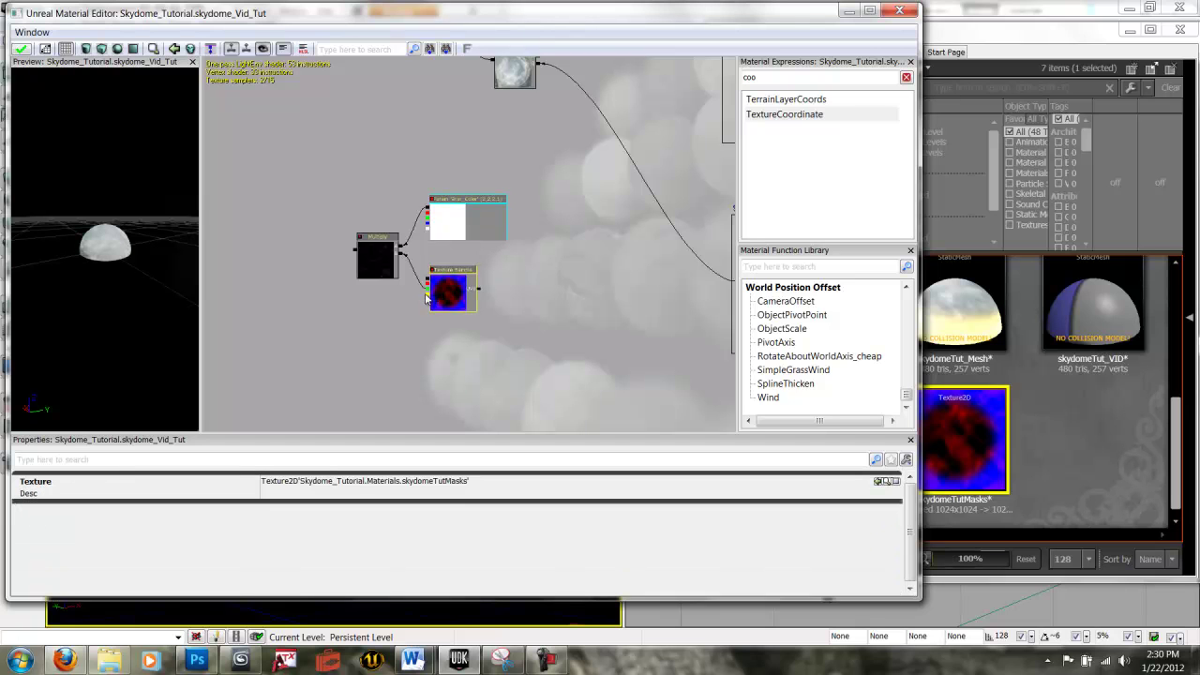
left_click(414, 293)
left_click_drag(401, 254, 427, 305)
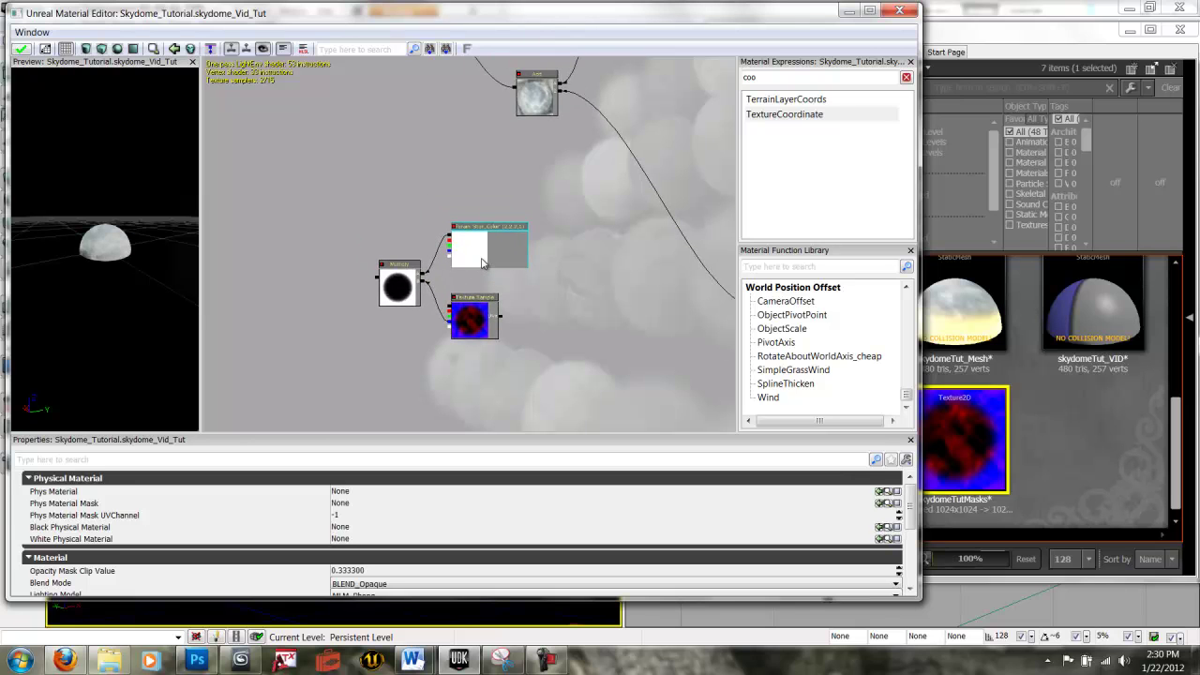
Step: Rename the copied colour parameter to Horizon_Color
left_click(482, 264)
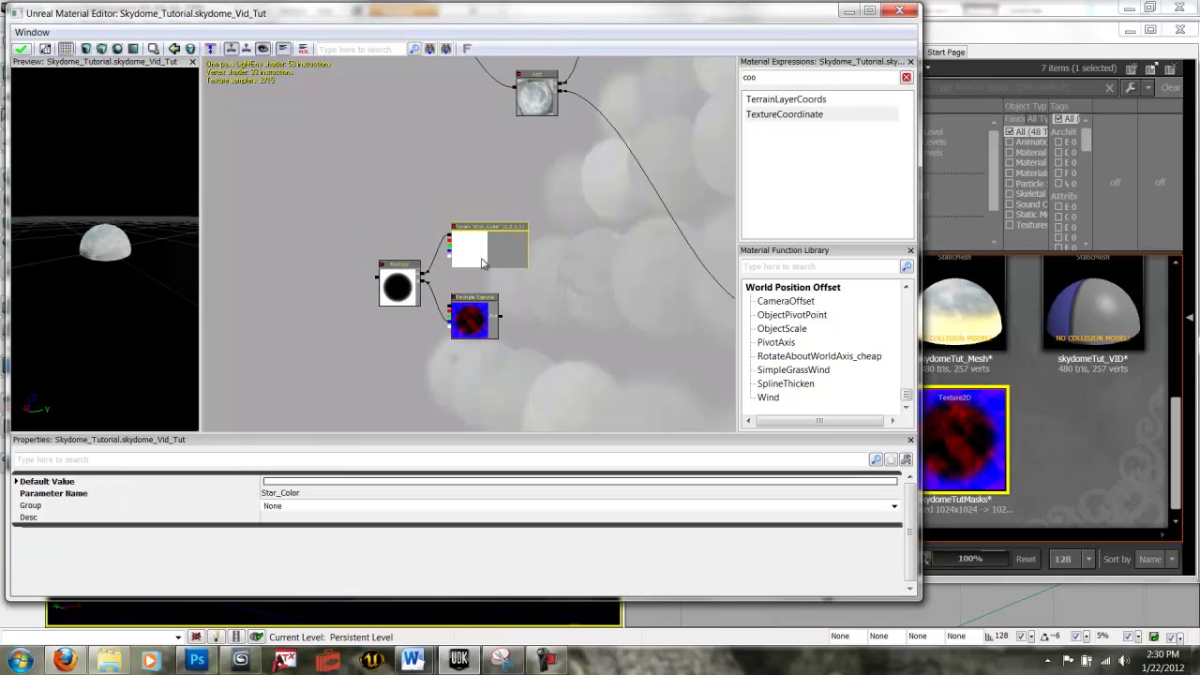
left_click(294, 495)
type("Horizon")
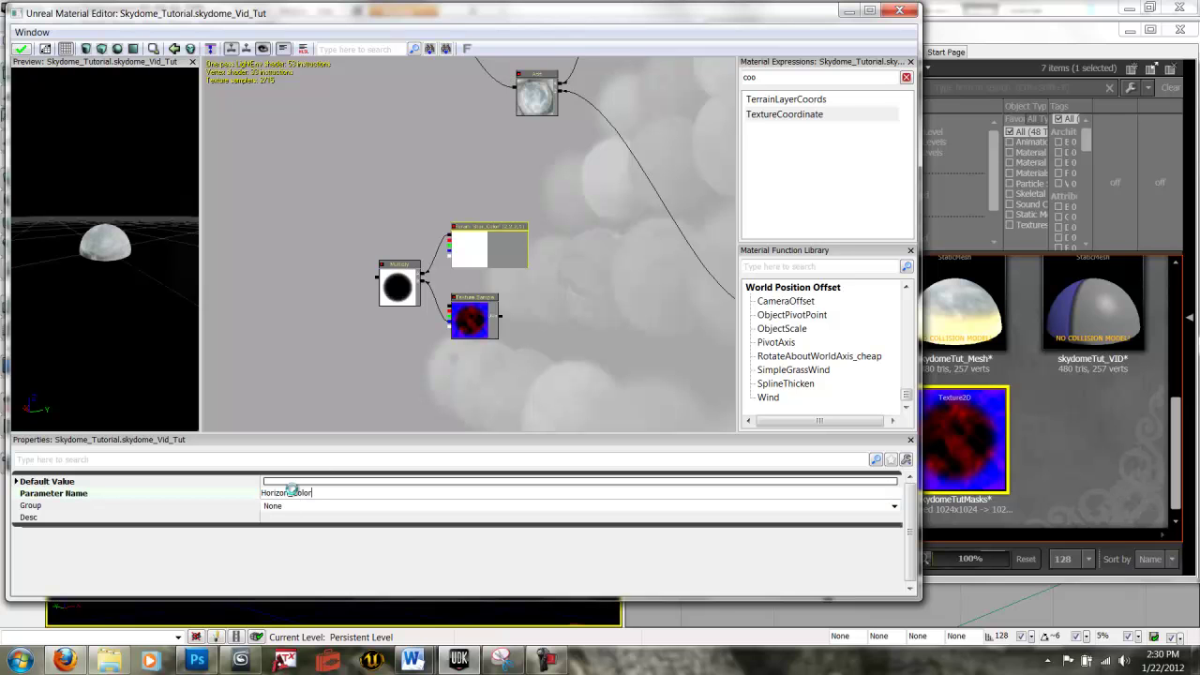
Step: Give Horizon_Color a pale golden yellow of about R 0.86, G 0.70, B 0.28
double_click(486, 250)
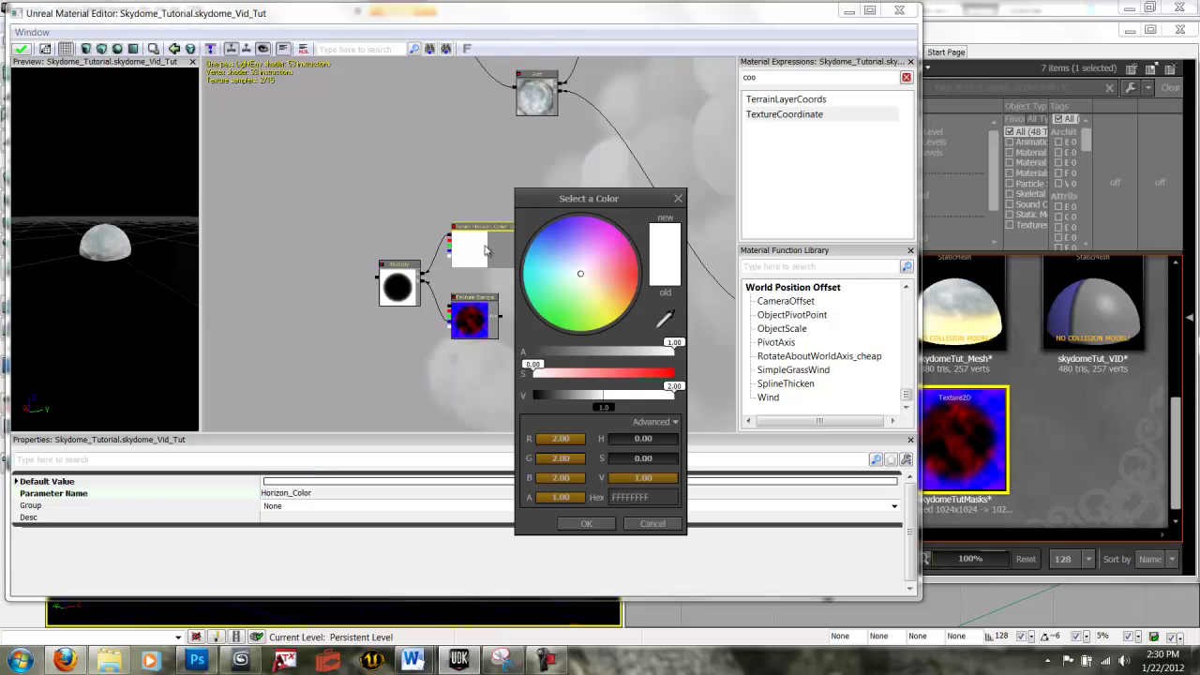
left_click_drag(598, 297, 603, 301)
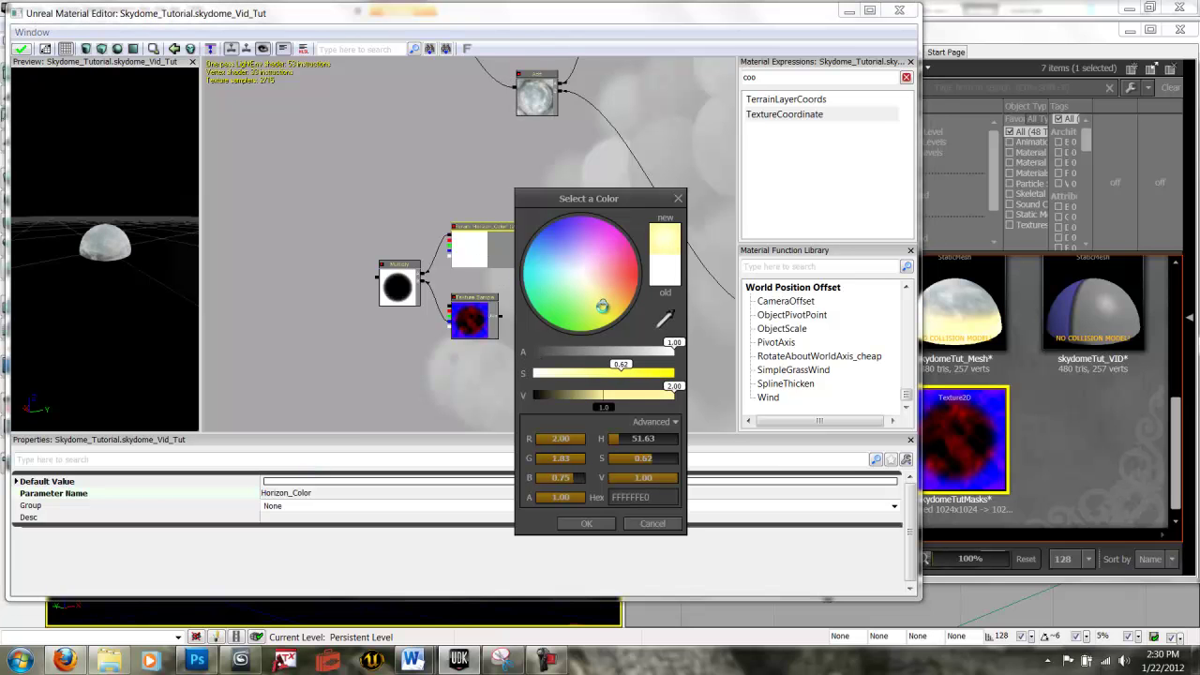
left_click_drag(574, 438, 568, 480)
left_click_drag(614, 317, 609, 301)
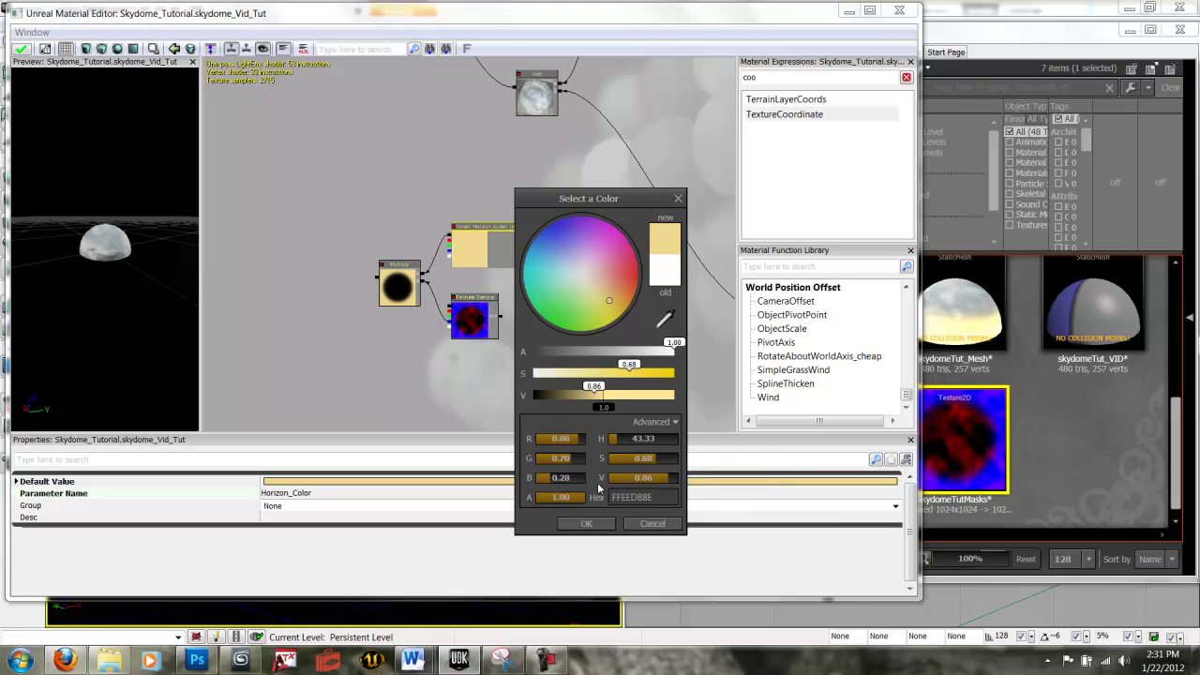
left_click(587, 523)
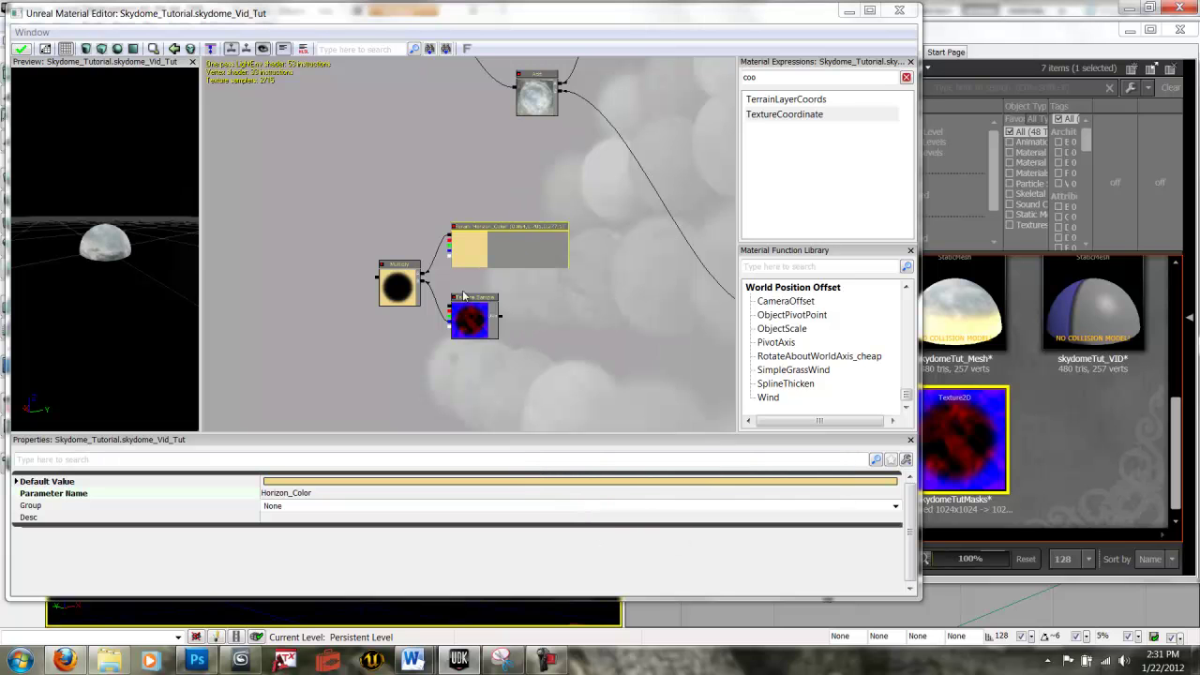
Step: Place a new Add node fed by the horizon Multiply and the existing sky chain
left_click_drag(455, 279, 568, 341)
left_click_drag(499, 317, 447, 313)
left_click_drag(436, 171, 506, 353)
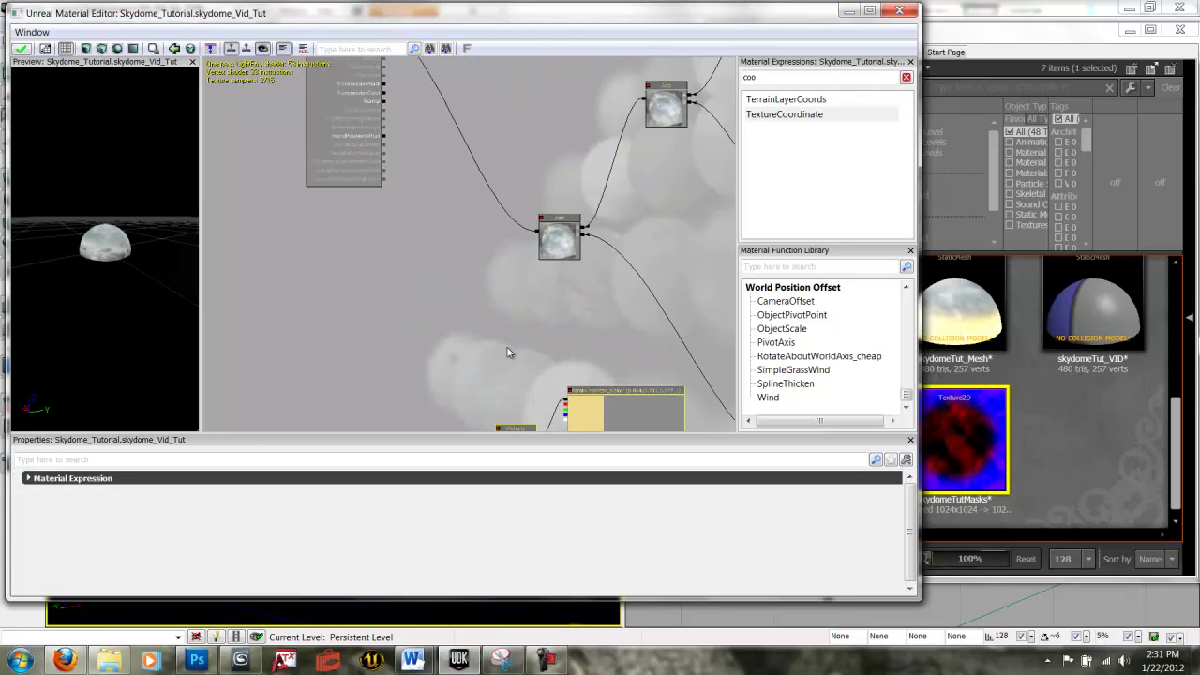
left_click(476, 245)
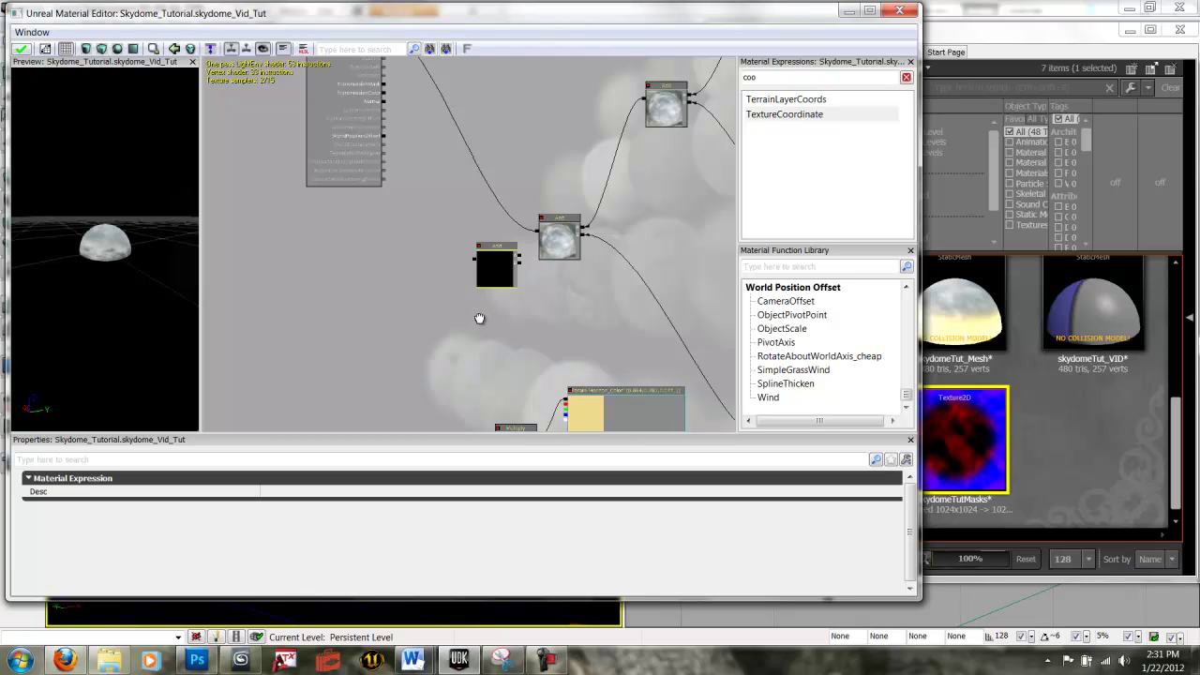
left_click_drag(479, 319, 450, 300)
left_click_drag(460, 409, 487, 225)
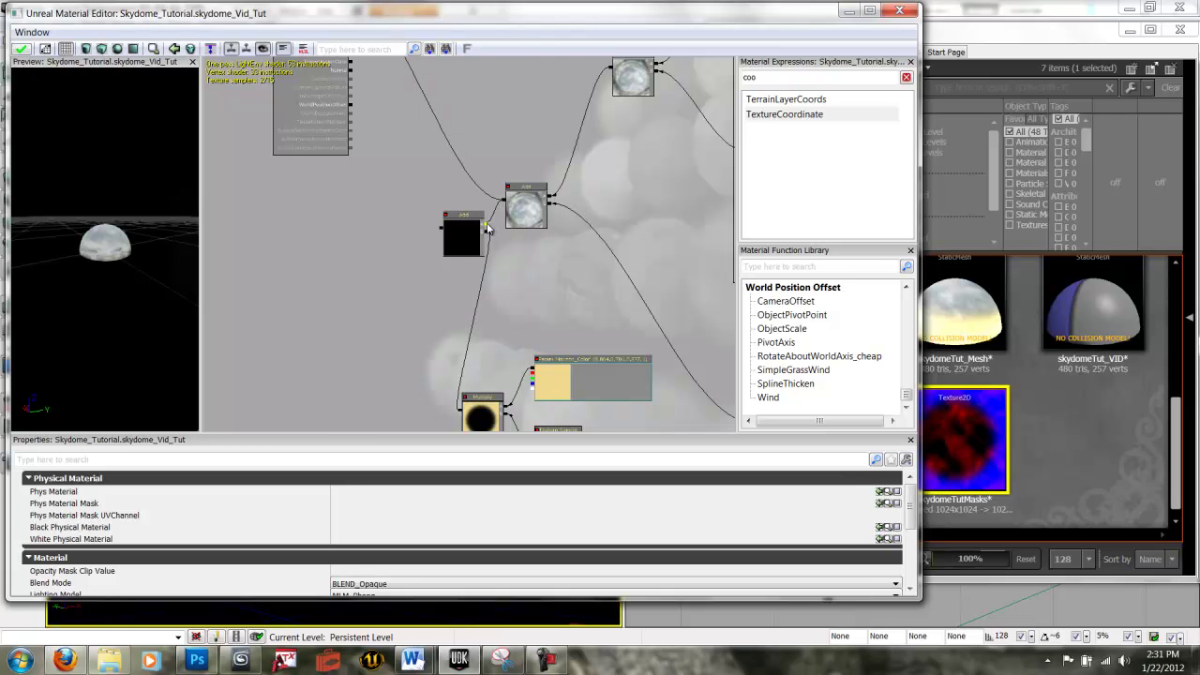
left_click_drag(455, 197, 482, 321)
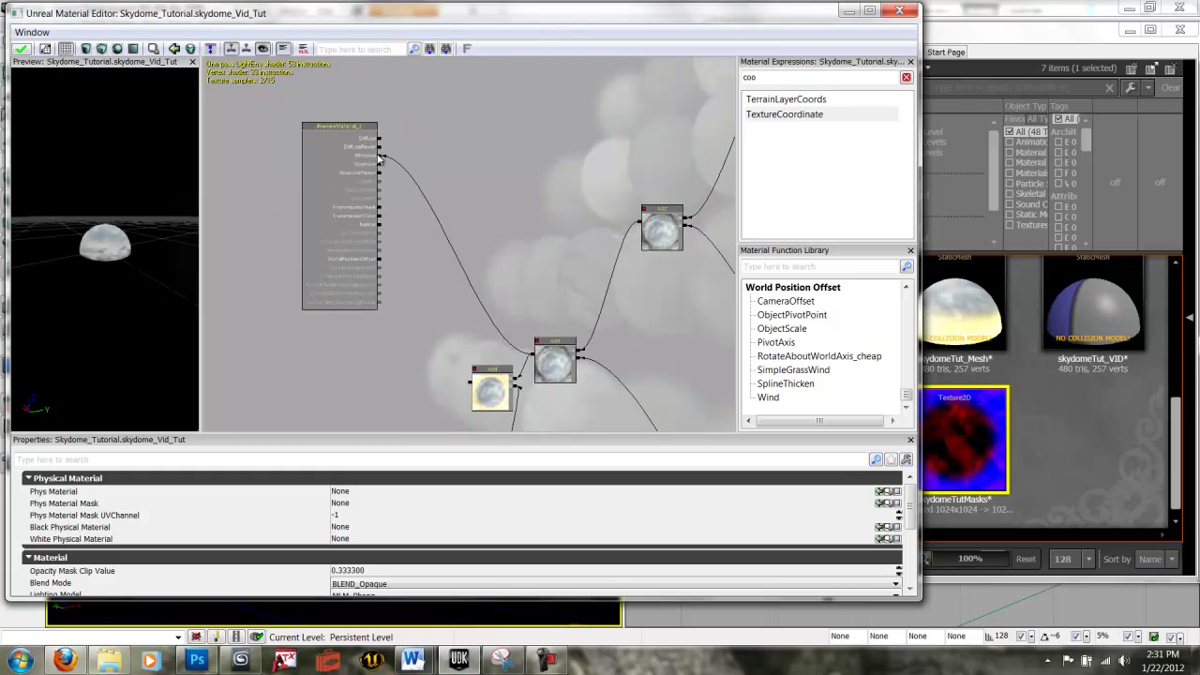
Step: Break the old Emissive link and select the three horizon nodes
right_click(379, 157)
left_click(405, 152)
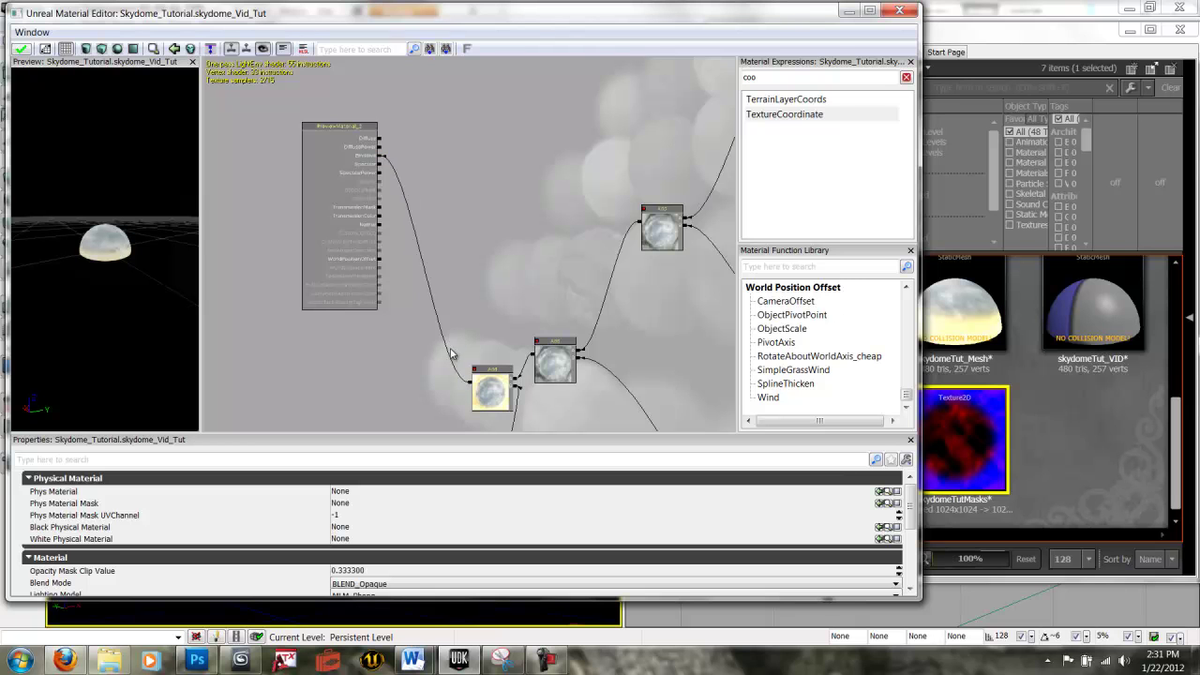
scroll(394, 349, "down", 3)
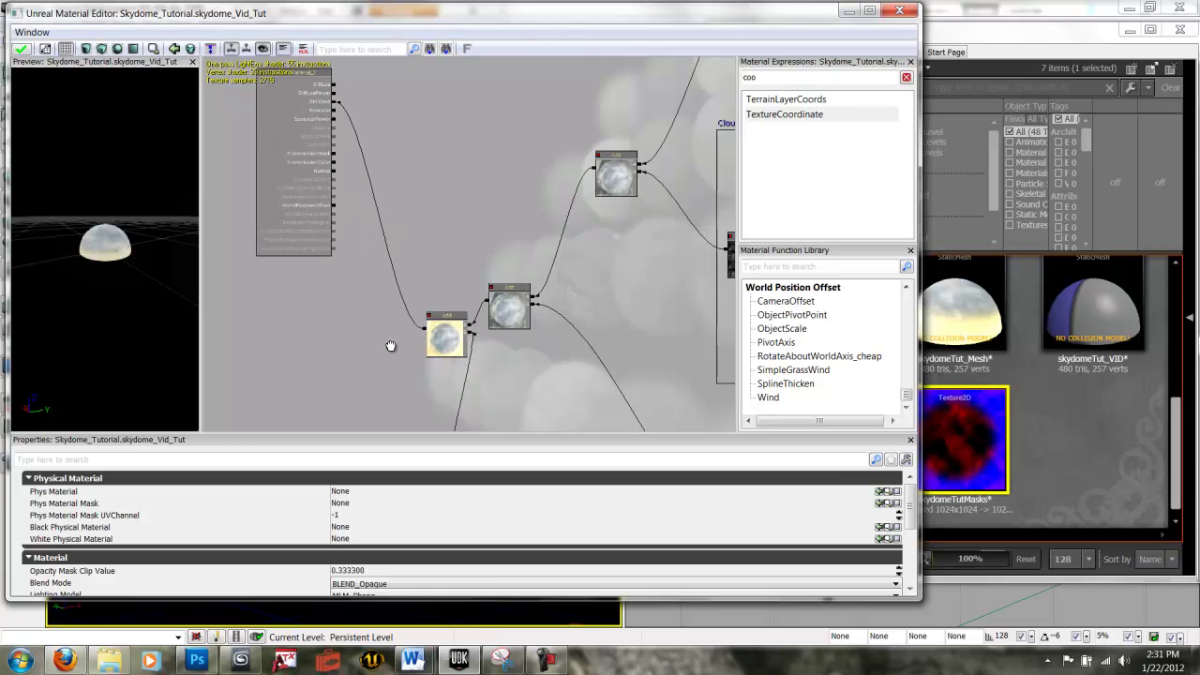
left_click_drag(375, 358, 306, 220)
left_click_drag(348, 273, 485, 391, "ctrl+alt")
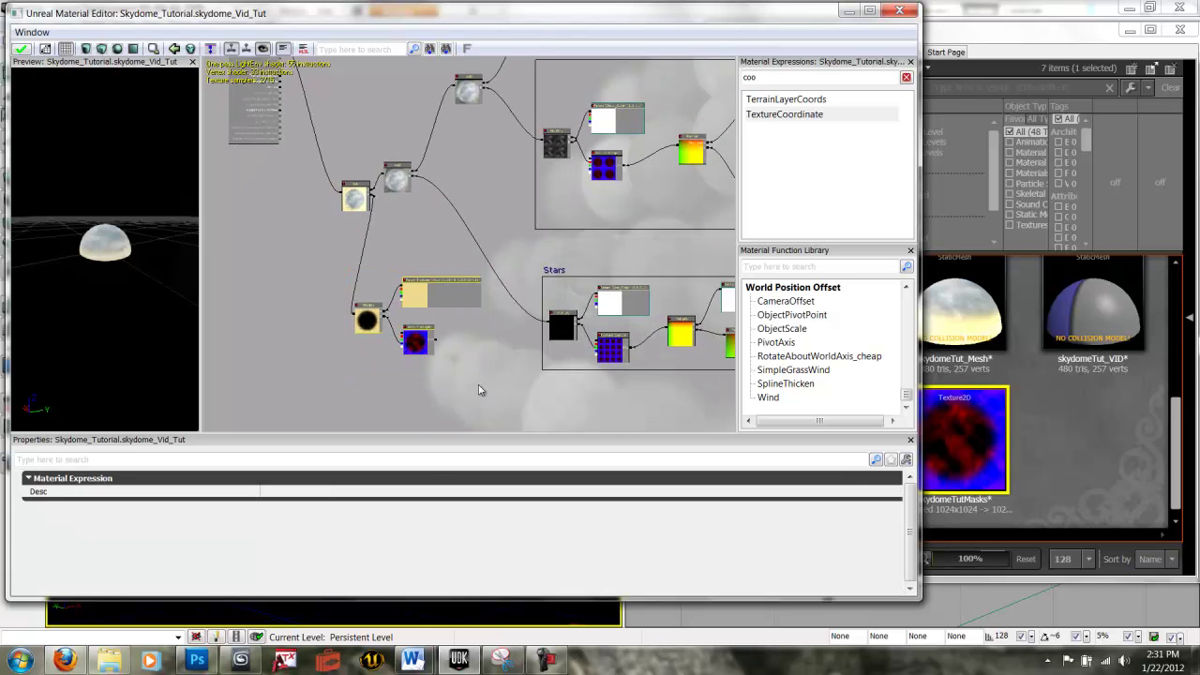
Step: Wrap the selected horizon nodes in a comment box labelled Horizon
right_click(409, 411)
left_click(438, 361)
type("Horizon")
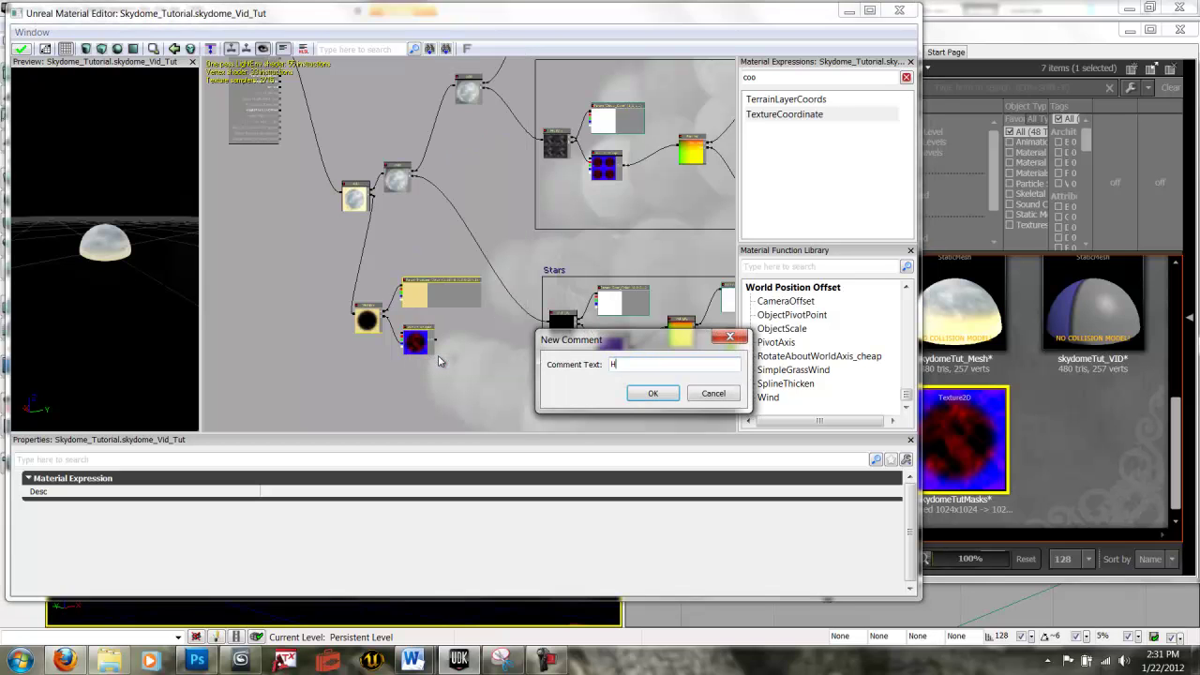
key("Return")
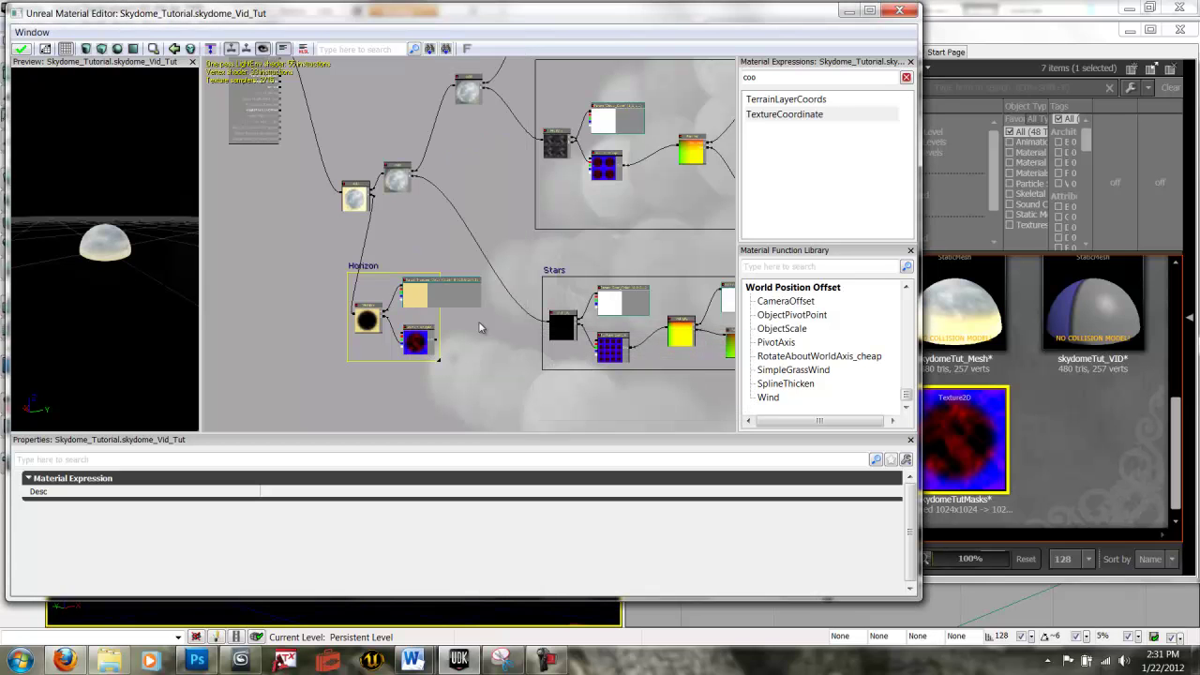
left_click_drag(437, 256, 396, 284)
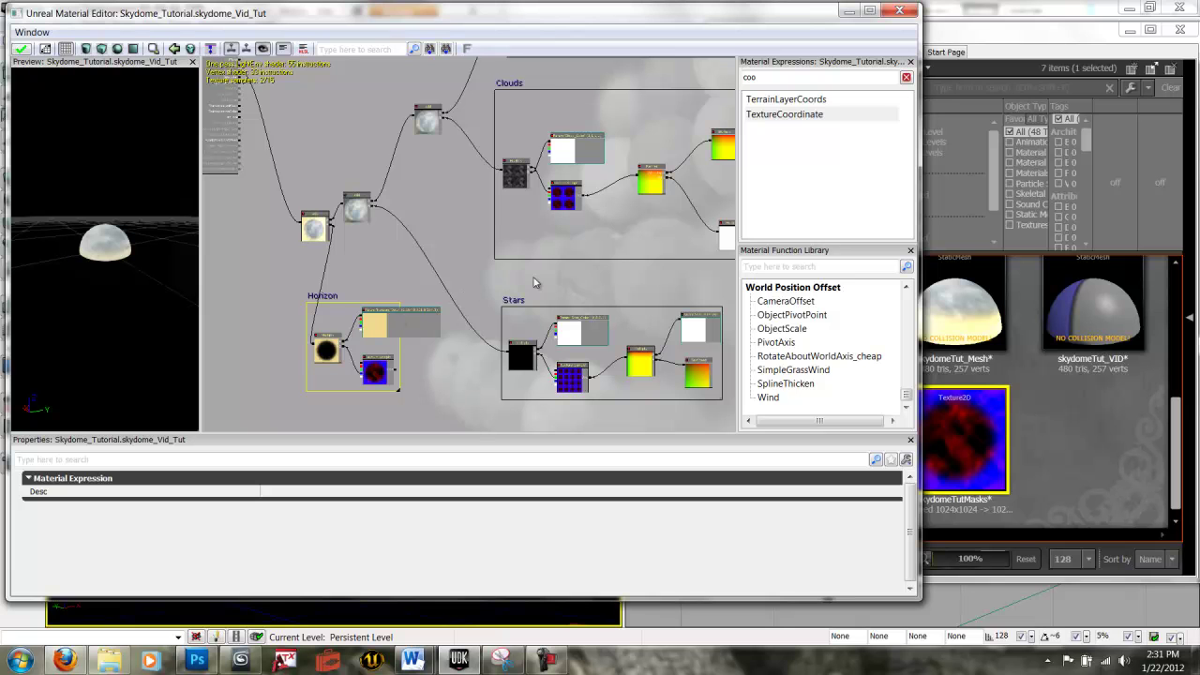
left_click_drag(534, 282, 417, 305)
scroll(431, 305, "down", 4)
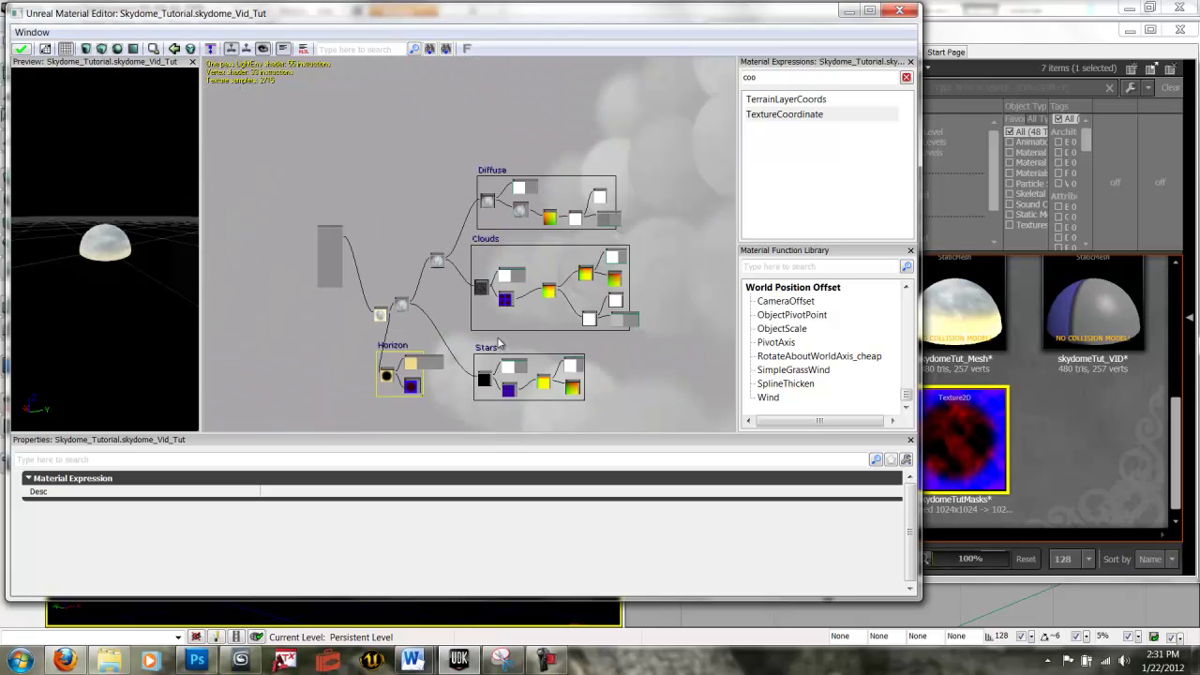
scroll(496, 342, "up", 2)
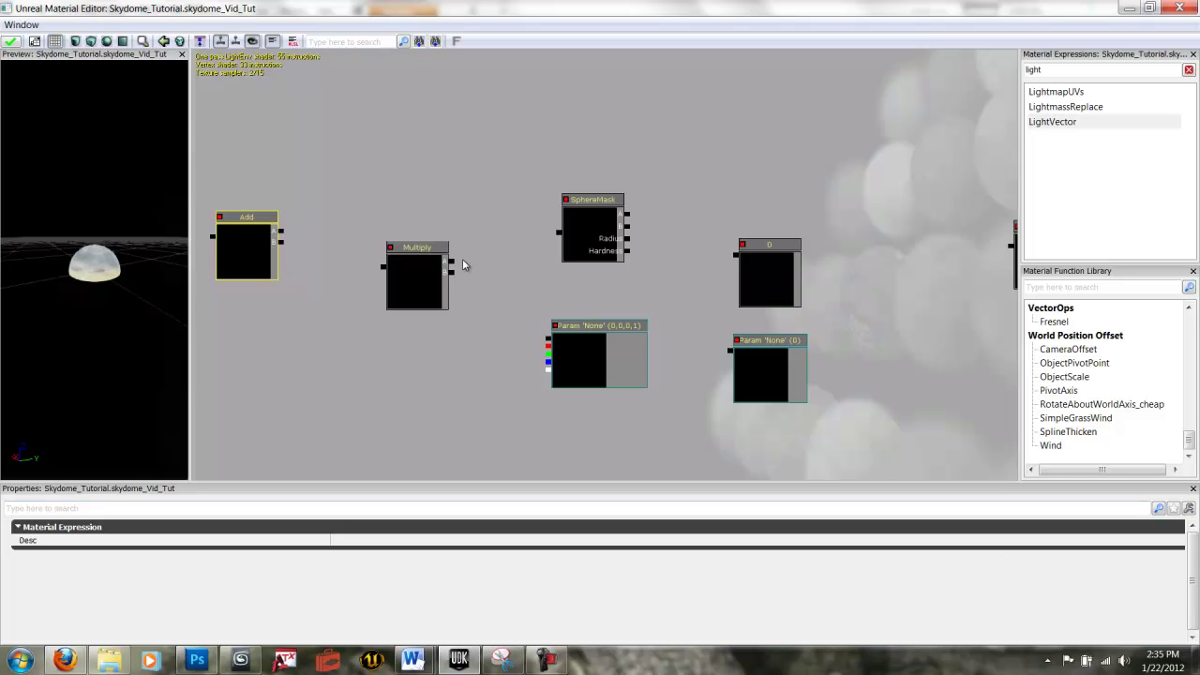
Step: Rename the new vector parameter to Sun_Color
left_click_drag(522, 270, 509, 271)
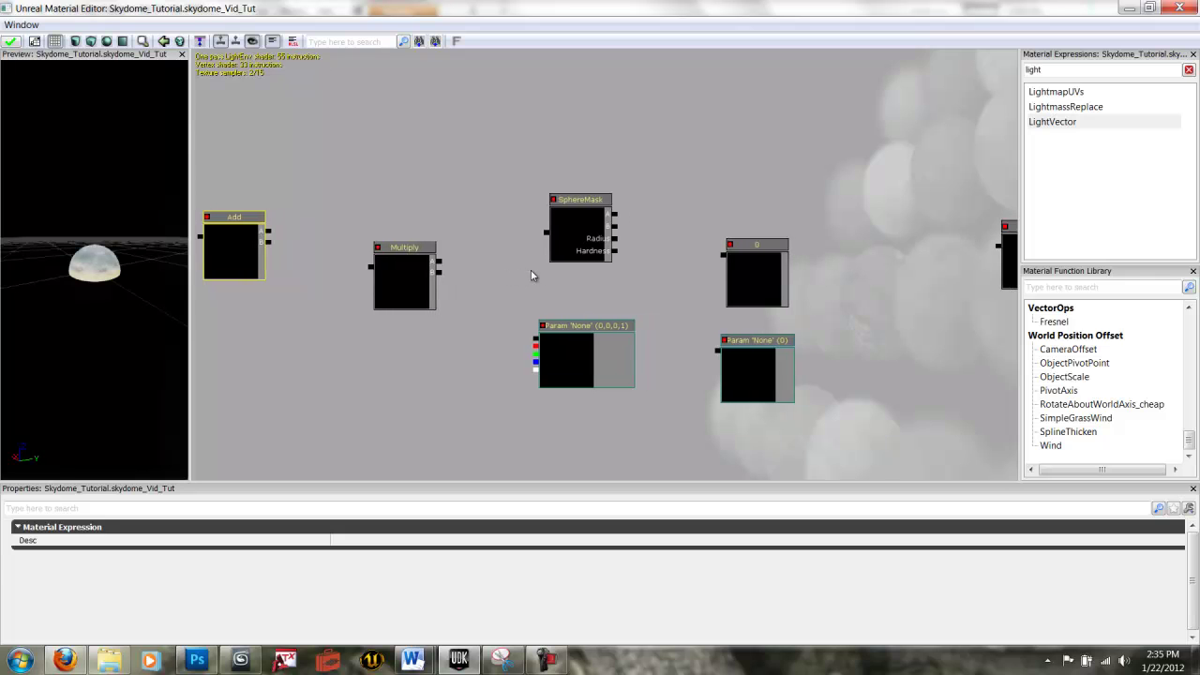
left_click(559, 325)
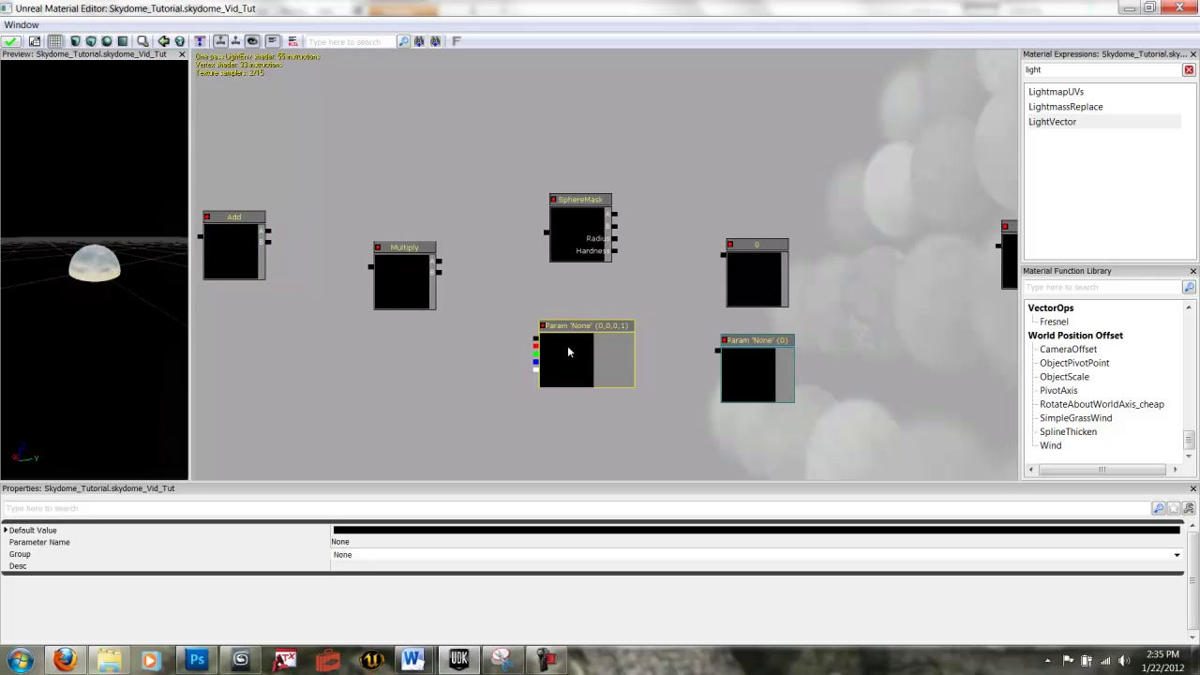
left_click(753, 285)
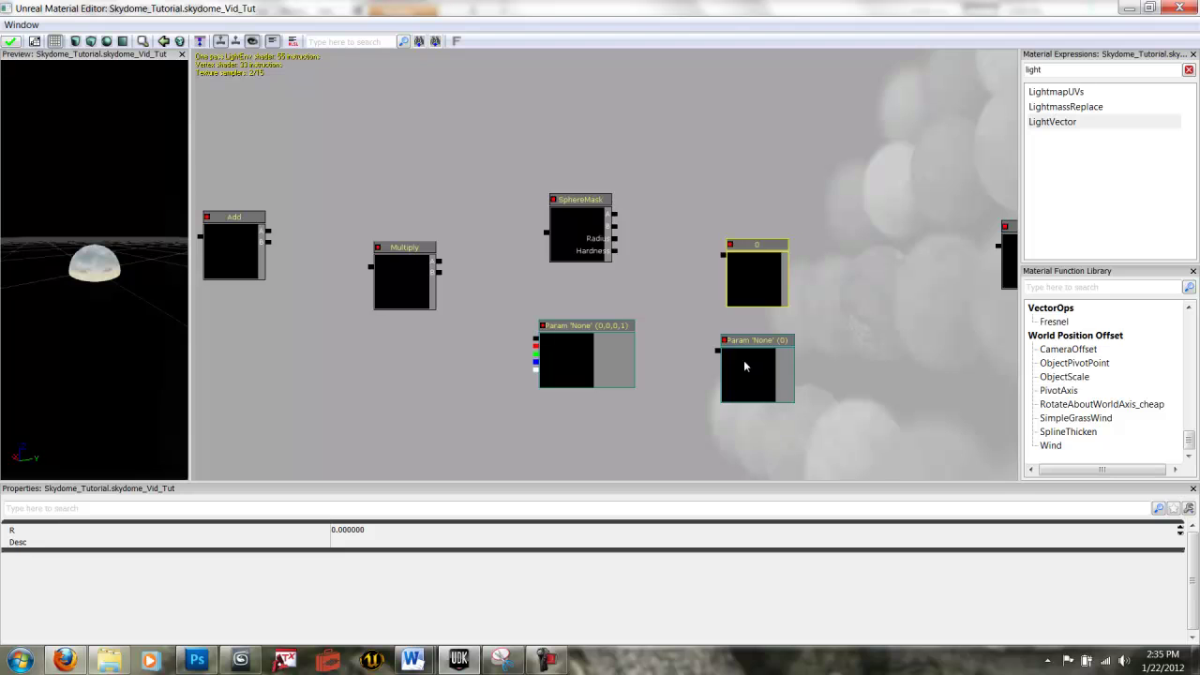
left_click(747, 371)
left_click(581, 334)
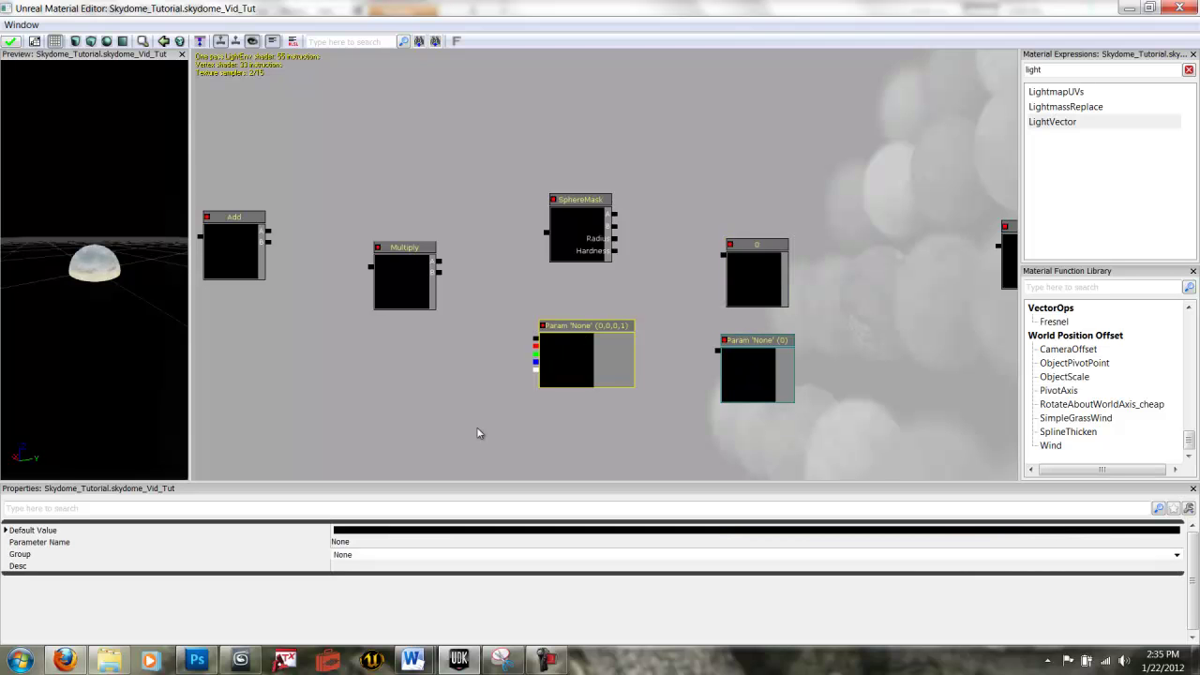
left_click(359, 543)
type("Sun_Color")
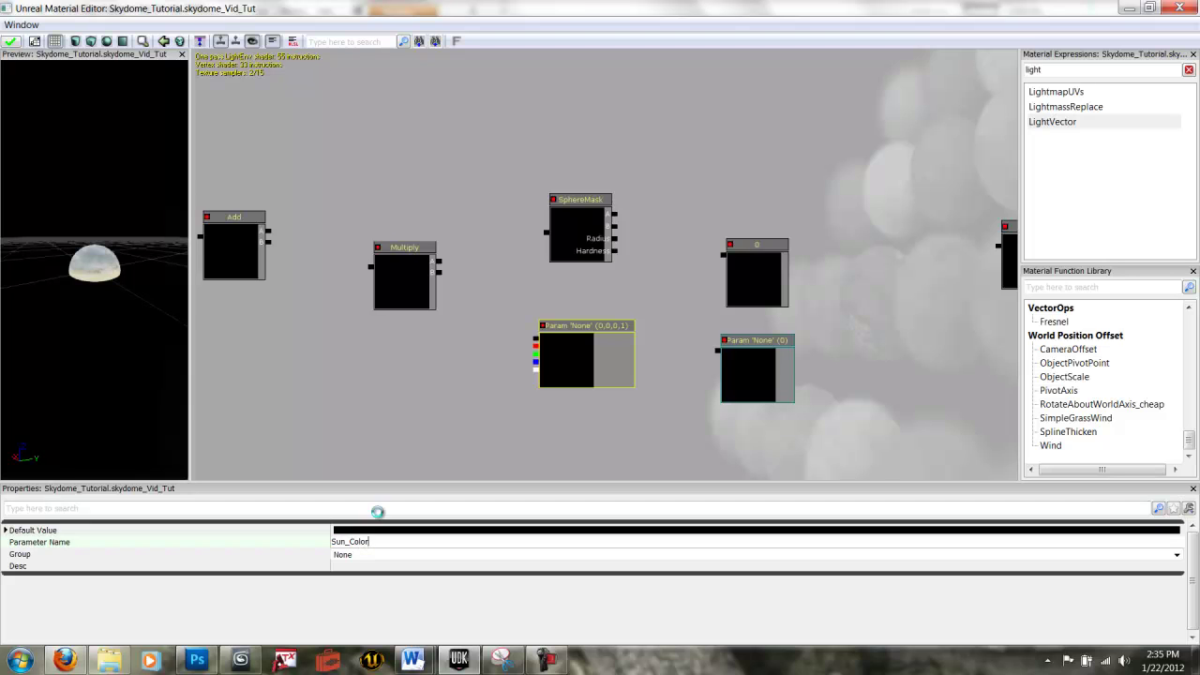
key("Return")
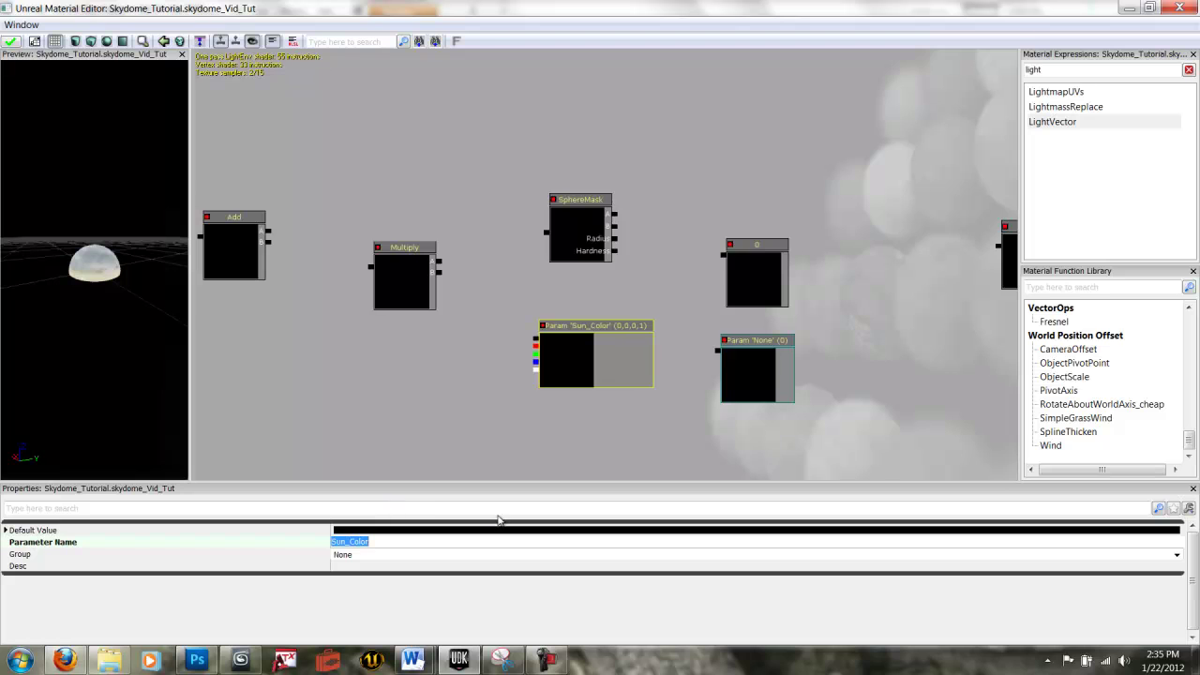
Step: Set Sun_Color to R 8, G 6, B 2 and wire it into the Multiply beside the SphereMask
double_click(581, 330)
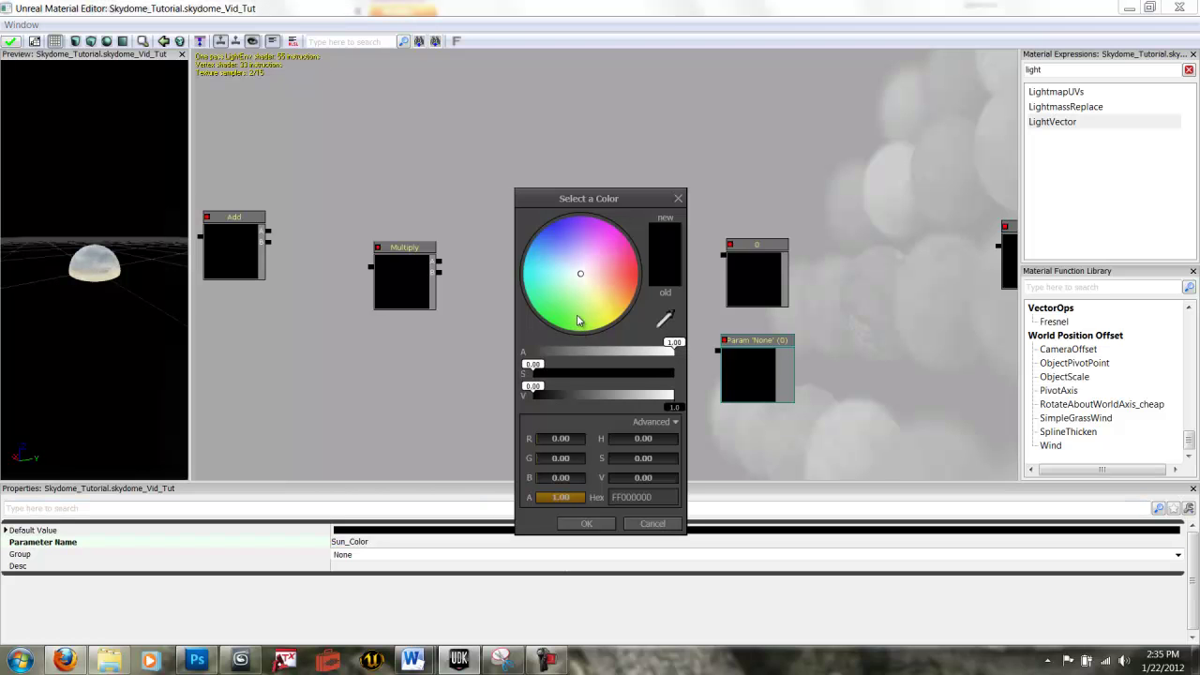
left_click(563, 438)
type("1")
left_click(561, 458)
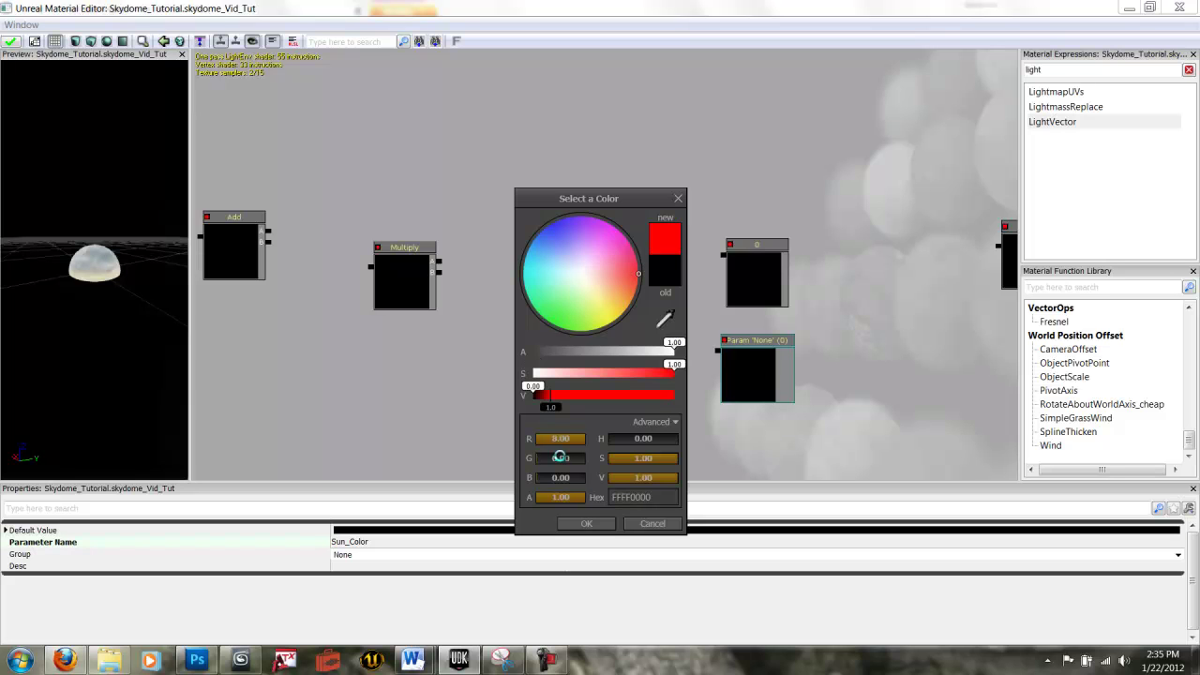
type("1")
left_click(560, 478)
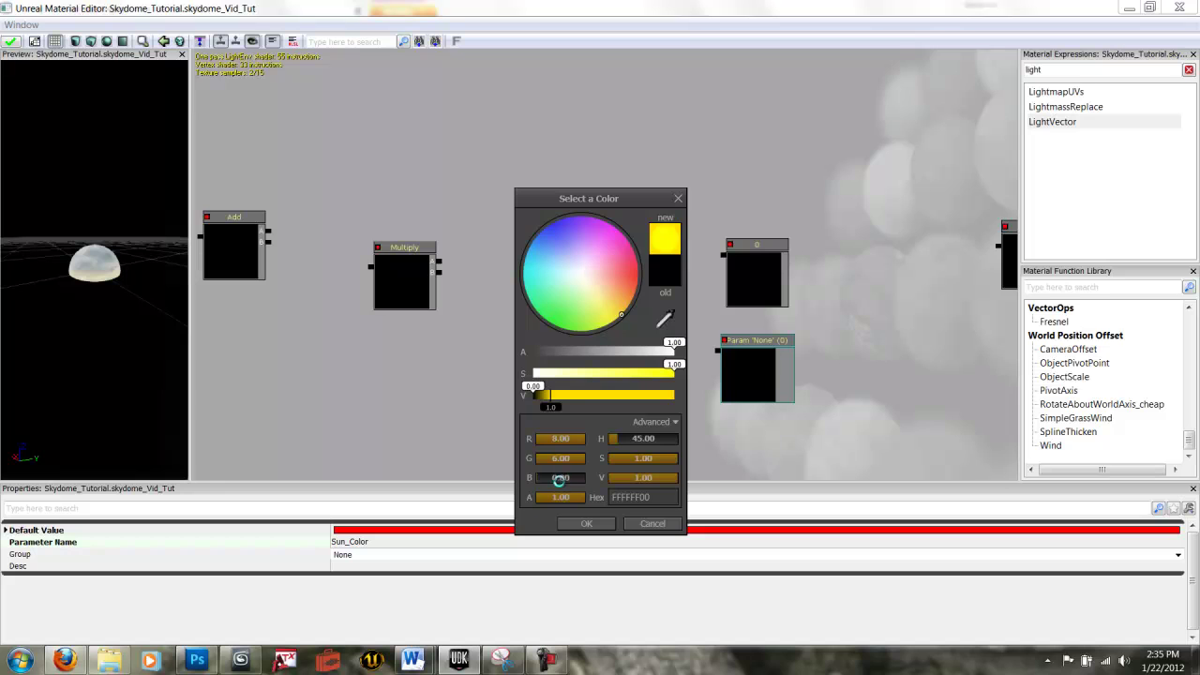
type("2")
left_click(586, 524)
left_click_drag(530, 345, 439, 272)
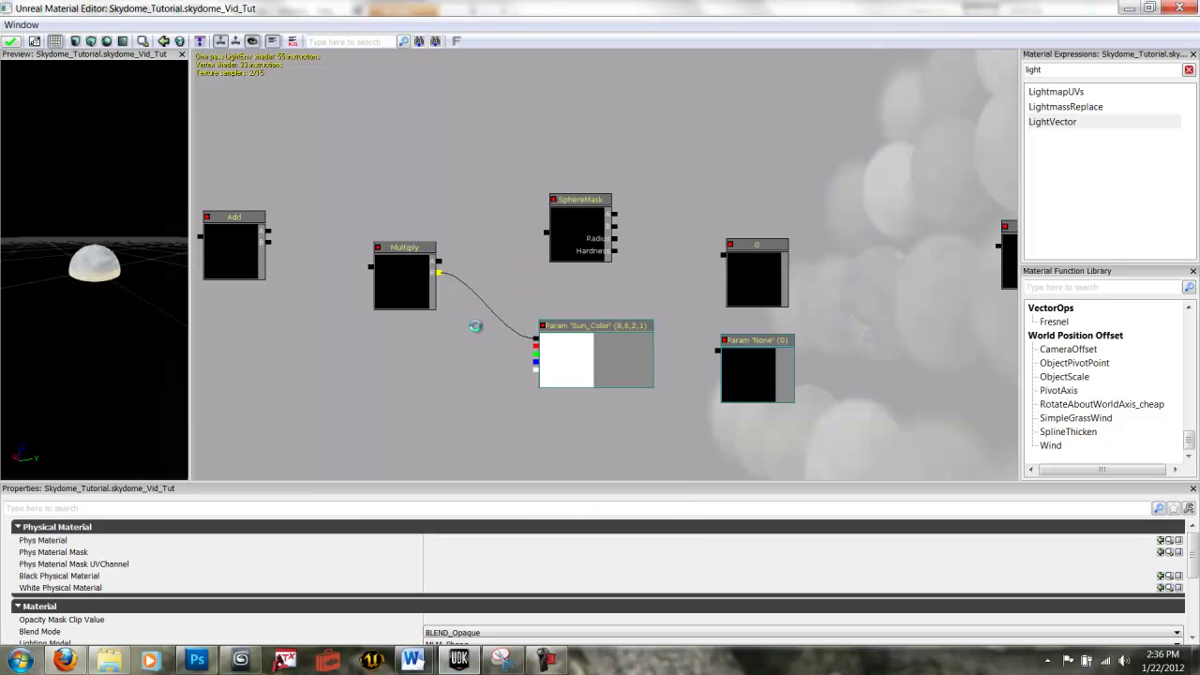
Step: Set the constant node's value to 1
left_click_drag(738, 252, 682, 253)
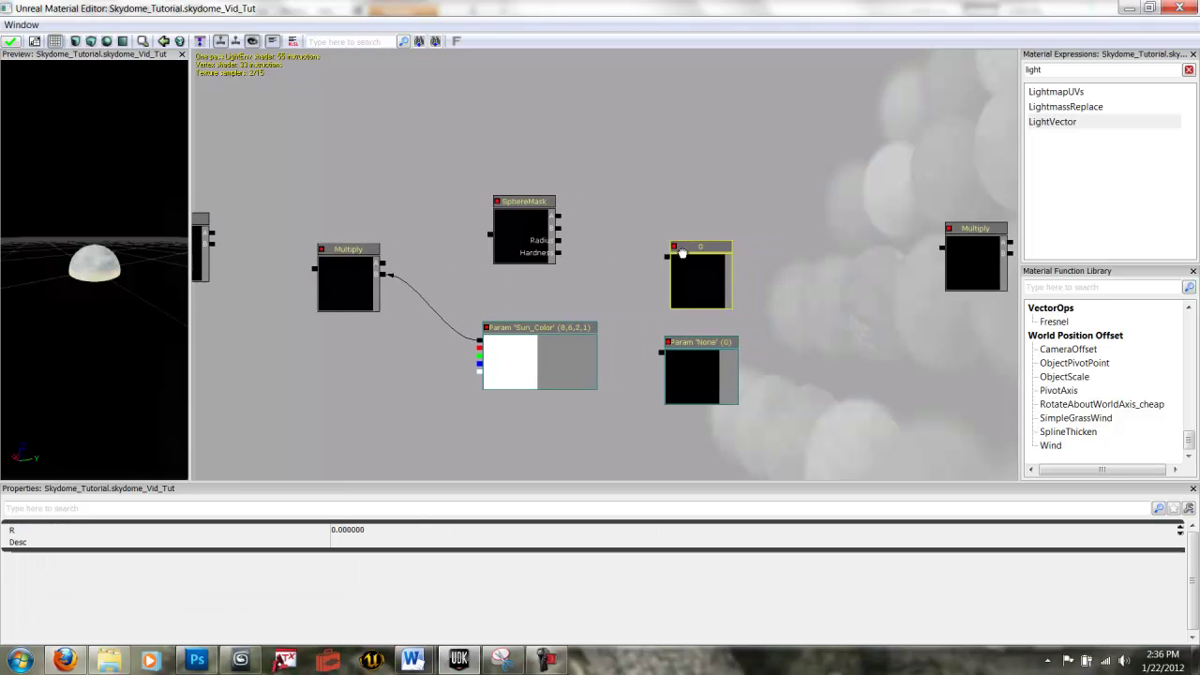
left_click(345, 530)
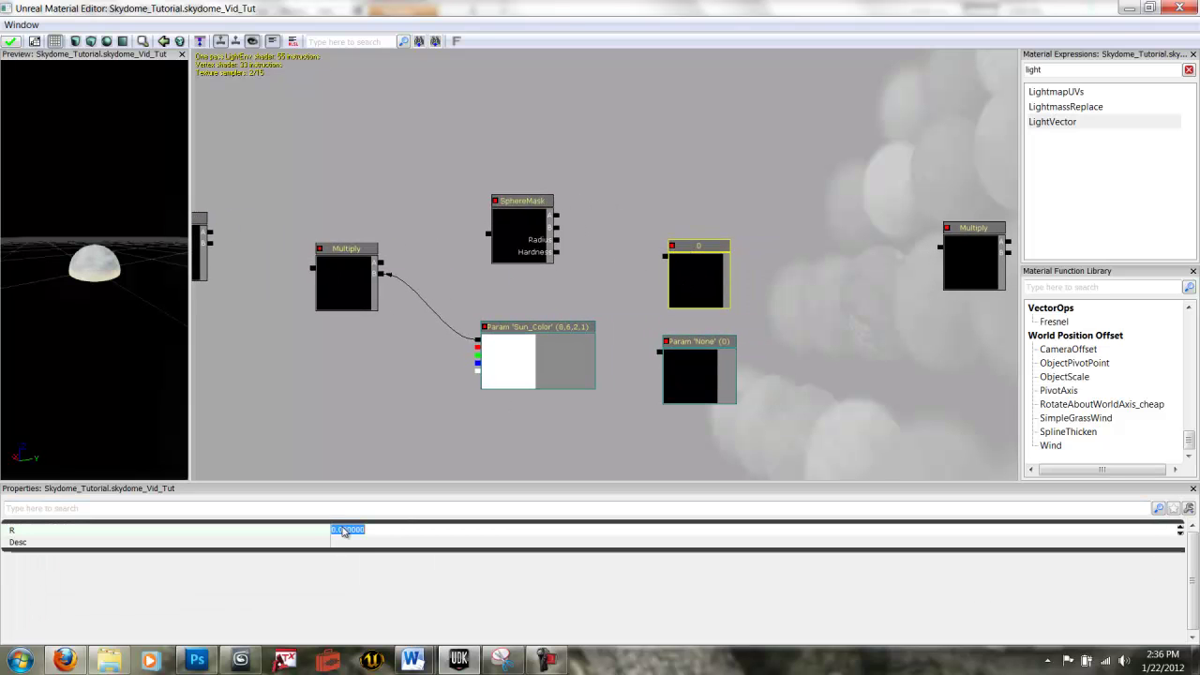
type("1")
key("Return")
Step: Name the scalar parameter Sun_Size, default 0.002, and wire it into SphereMask Radius
left_click(673, 358)
left_click(346, 544)
type("S")
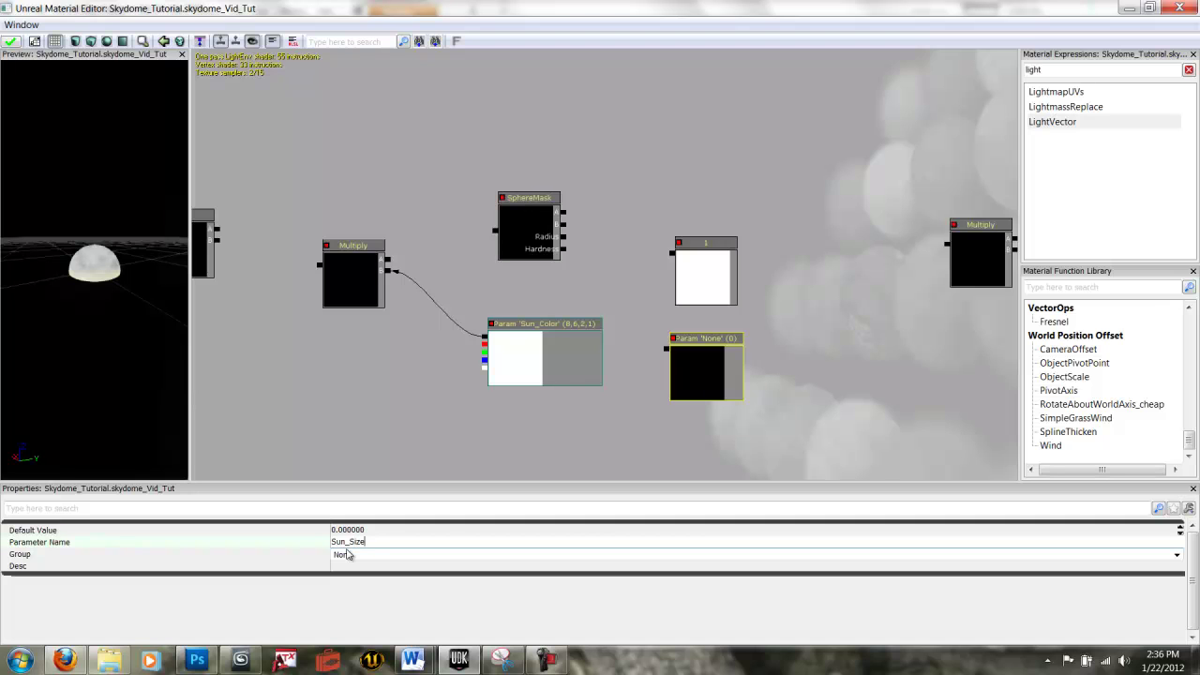
type("un_Size")
key("Return")
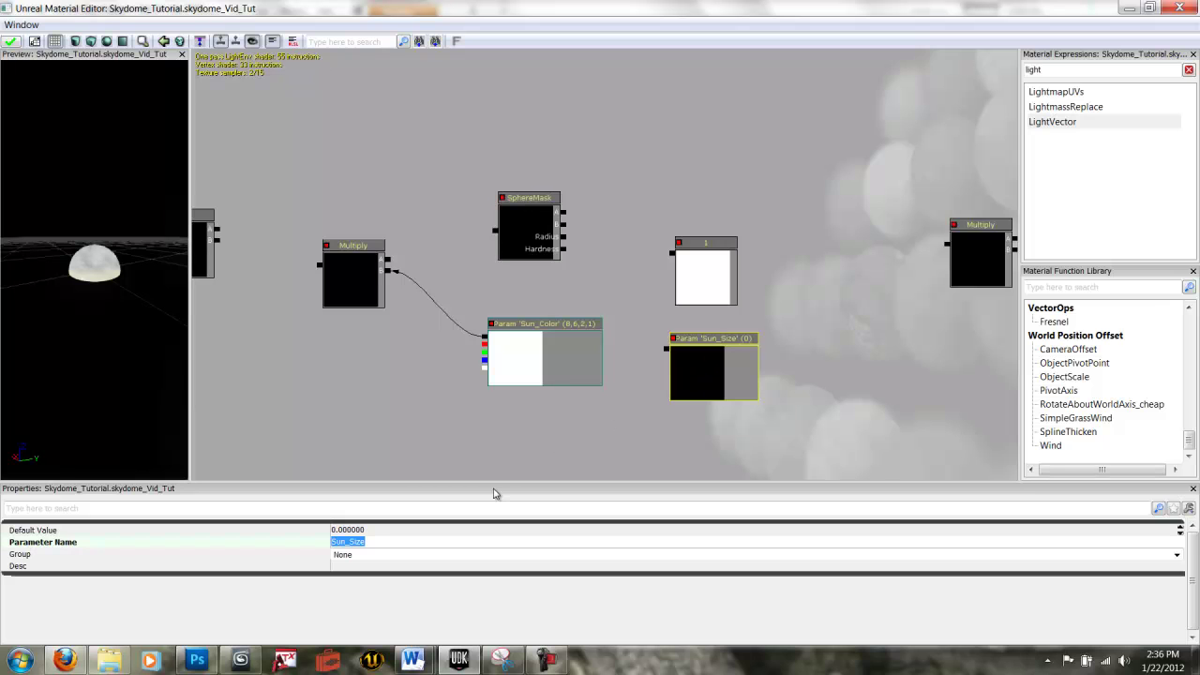
left_click(388, 531)
type("0.002")
left_click_drag(666, 349, 675, 255)
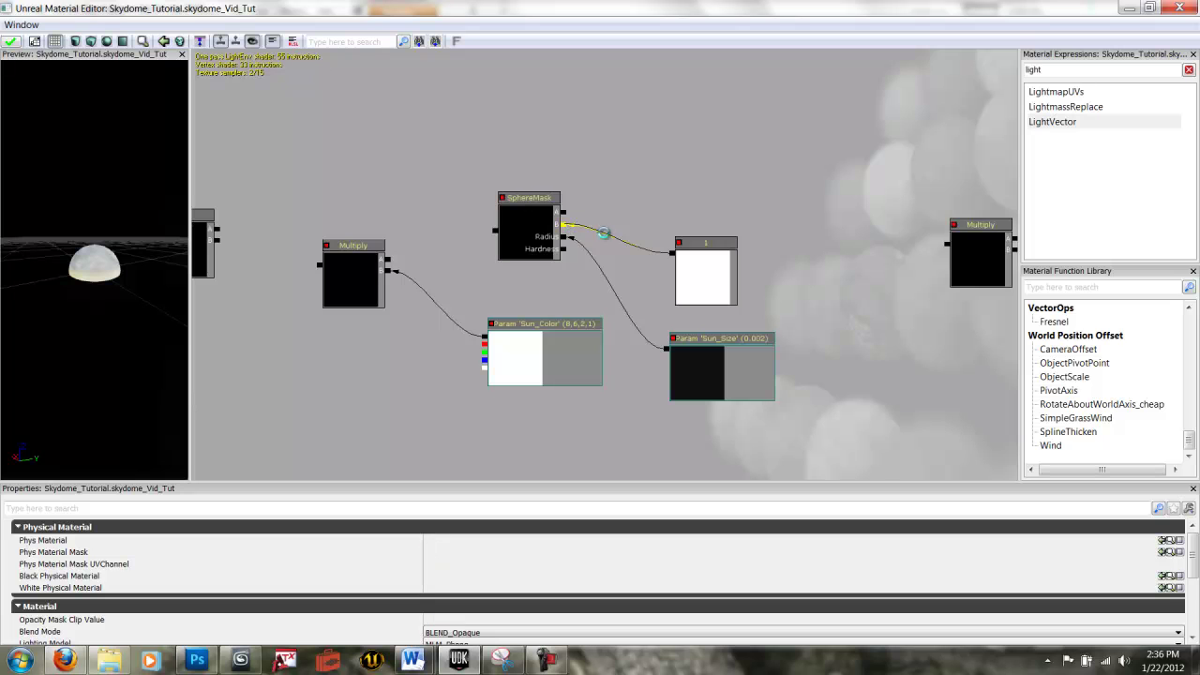
left_click_drag(817, 259, 533, 257)
left_click_drag(608, 250, 451, 265)
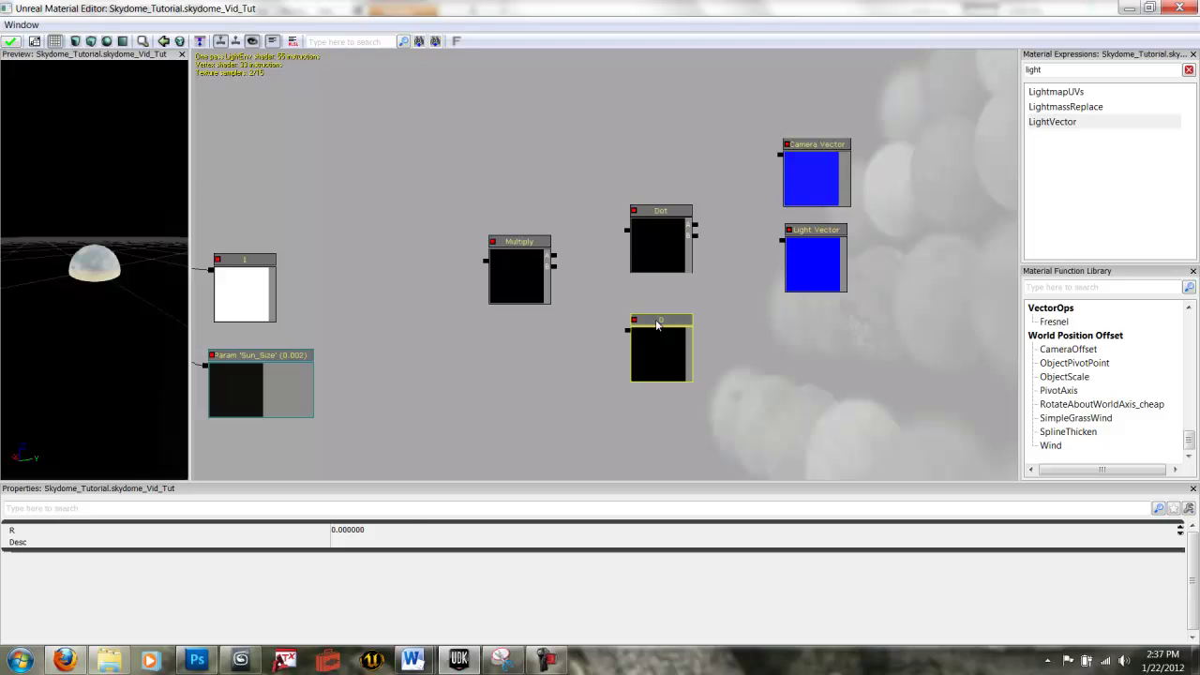
Step: Set the constant to -1 and wire it and the Dot result into the Multiply
left_click(525, 271)
left_click(670, 244)
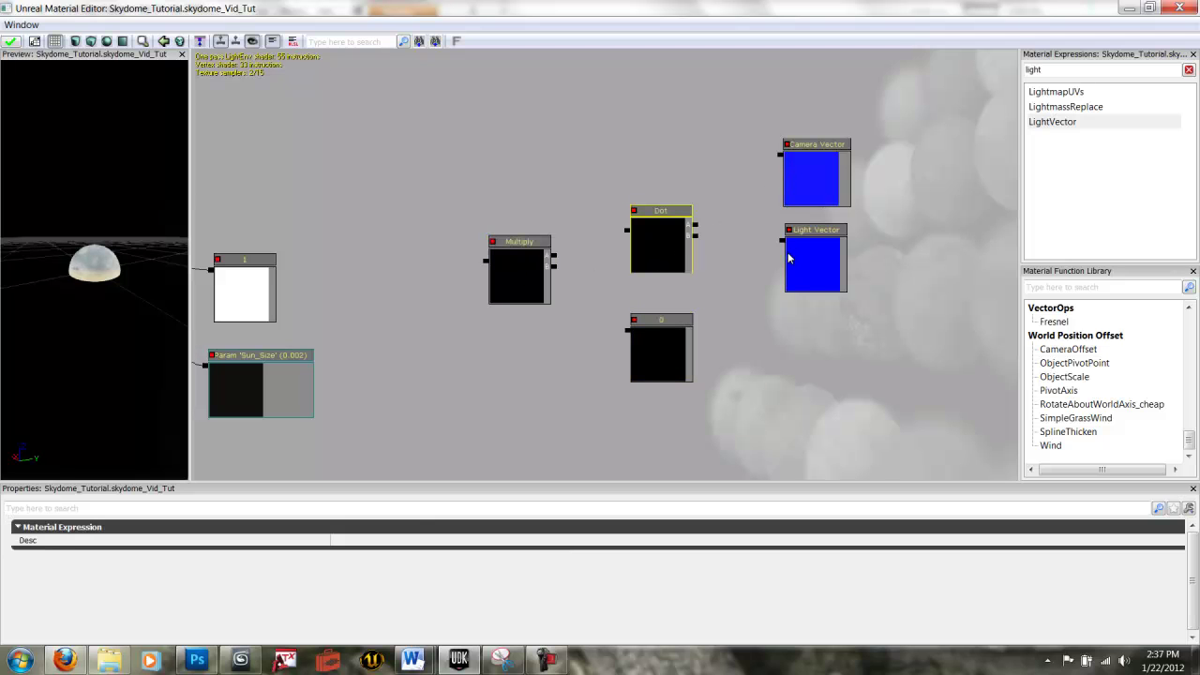
left_click(648, 336)
left_click(381, 533)
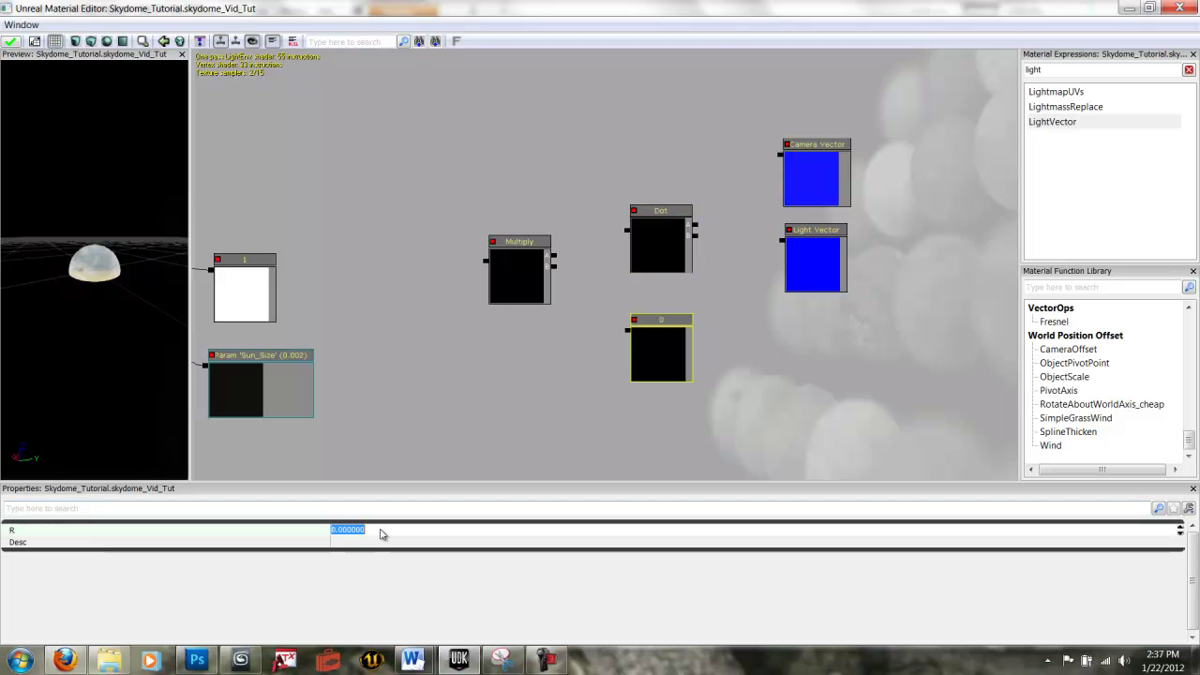
type("-1")
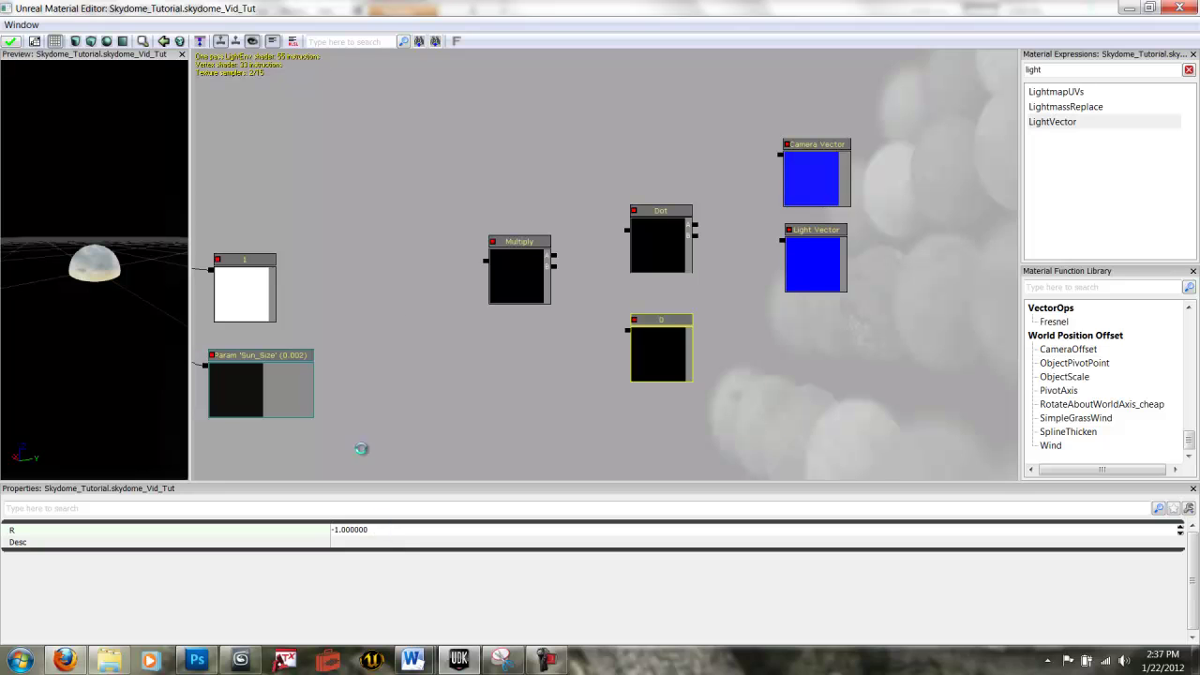
left_click(647, 247)
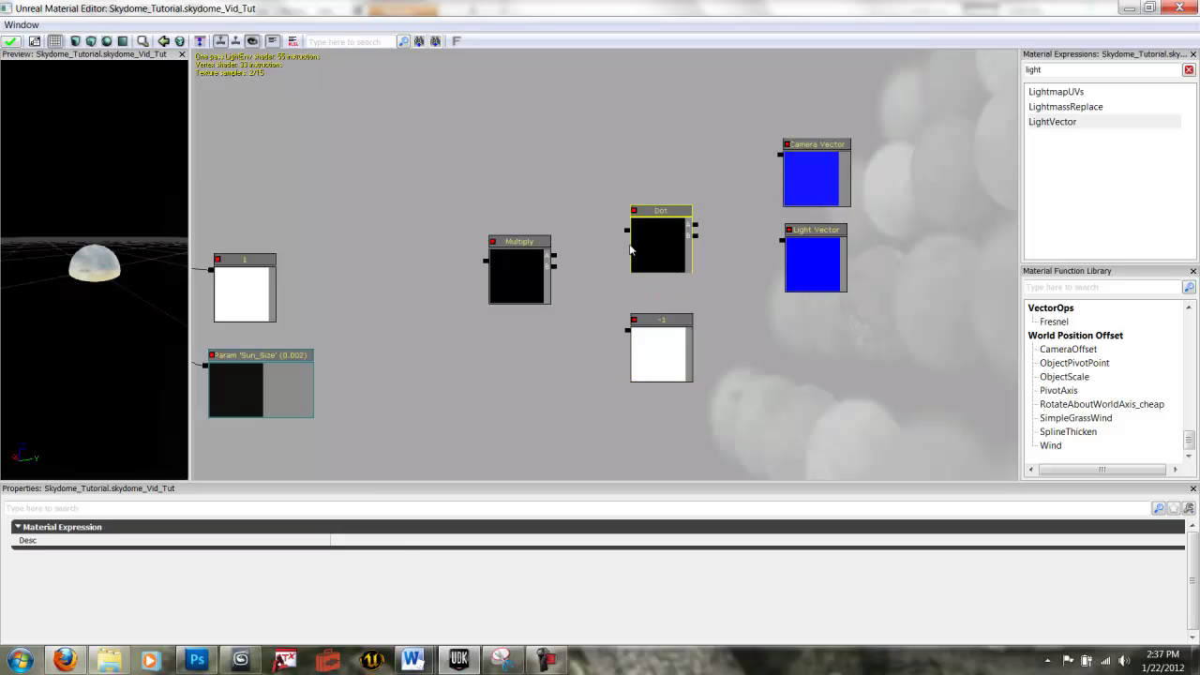
left_click_drag(627, 329, 554, 270)
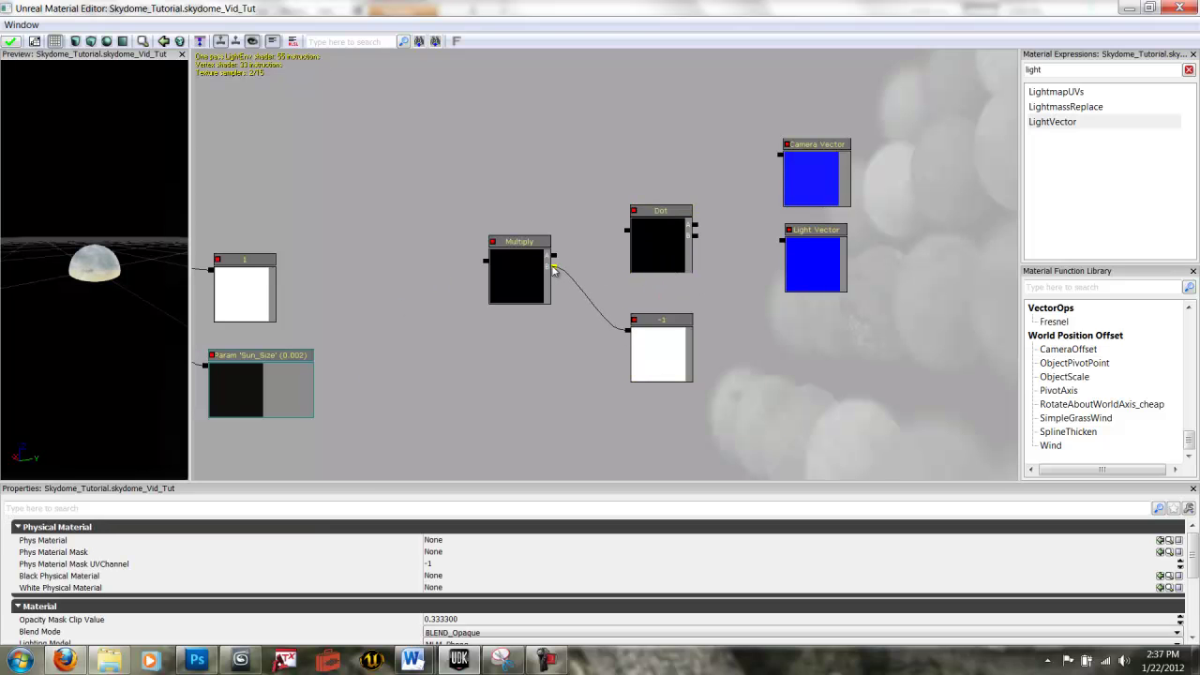
left_click_drag(629, 231, 554, 256)
Step: Wire Camera Vector and Light Vector into the Dot, and the Multiply into SphereMask A
left_click_drag(782, 154, 696, 229)
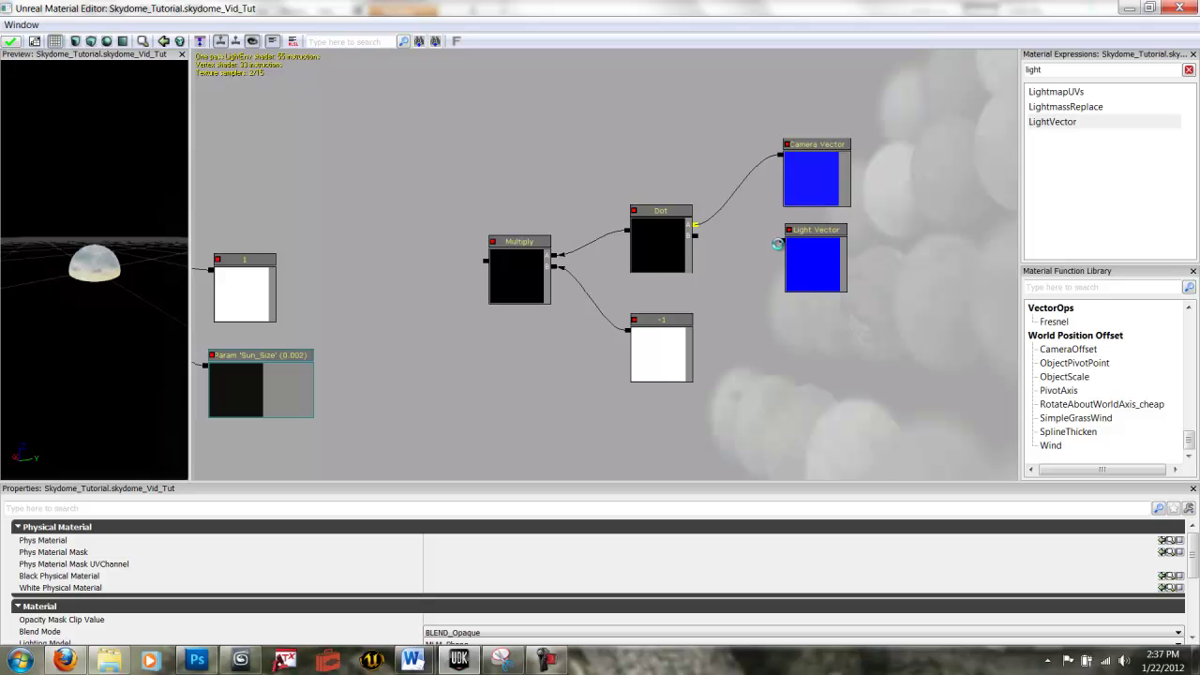
left_click_drag(783, 240, 697, 235)
left_click_drag(364, 272, 732, 293)
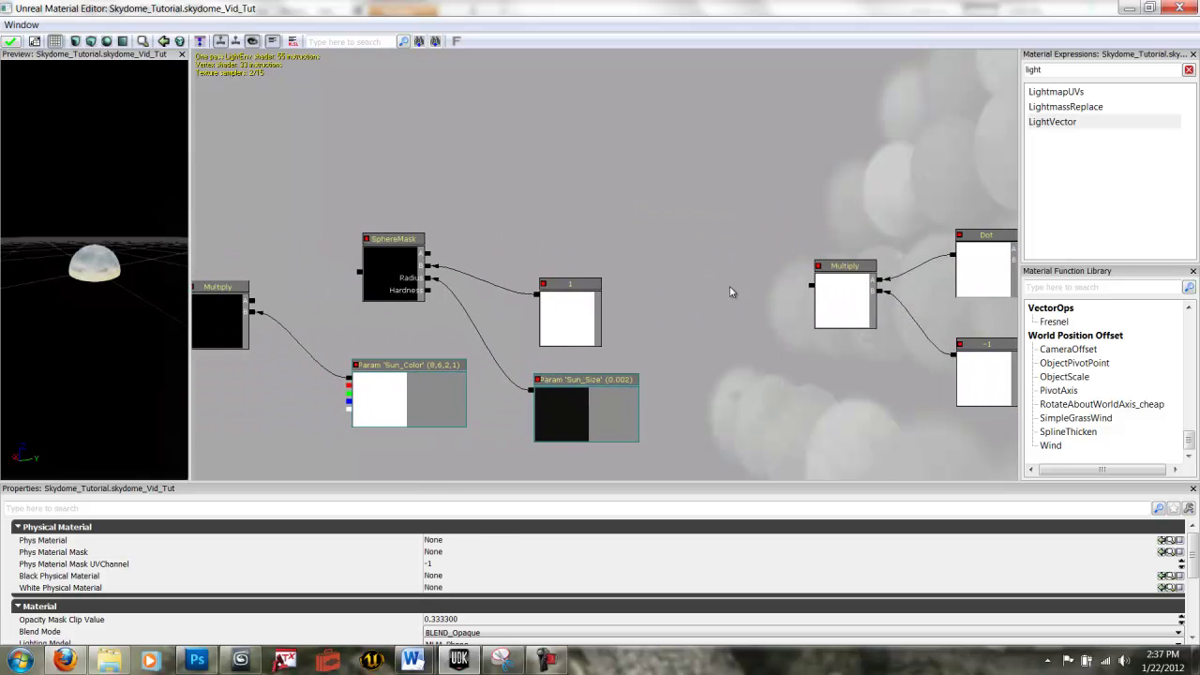
left_click_drag(810, 289, 428, 253)
left_click_drag(328, 273, 479, 281)
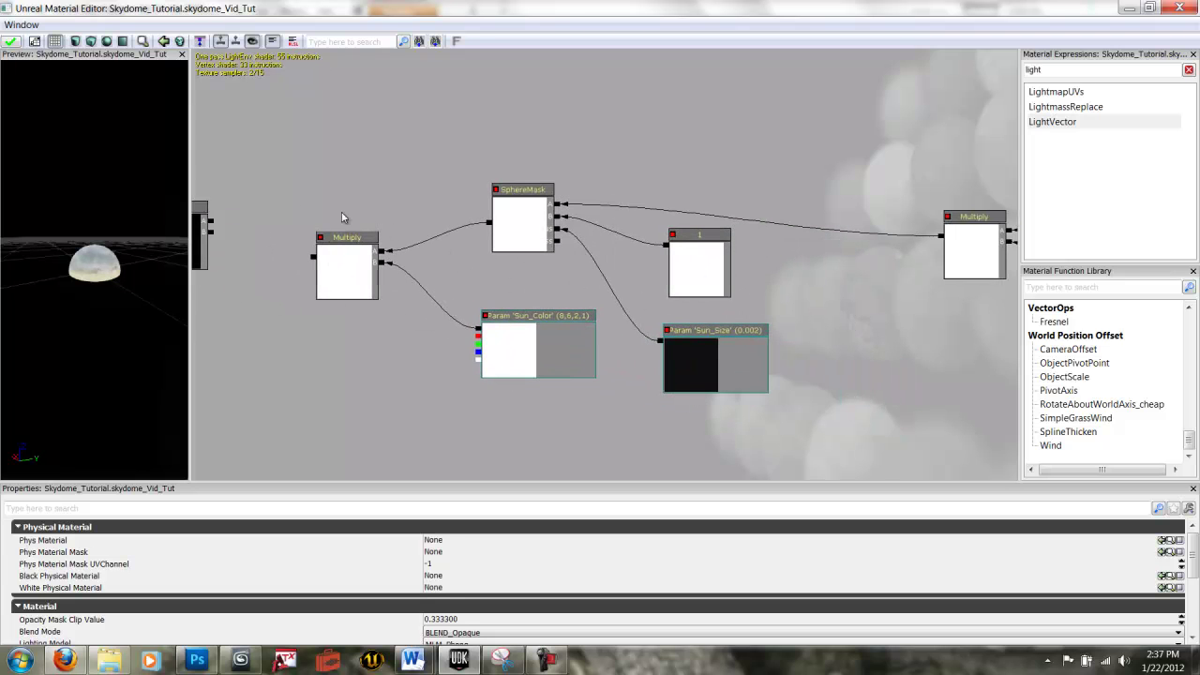
left_click_drag(297, 161, 776, 418, "ctrl+alt")
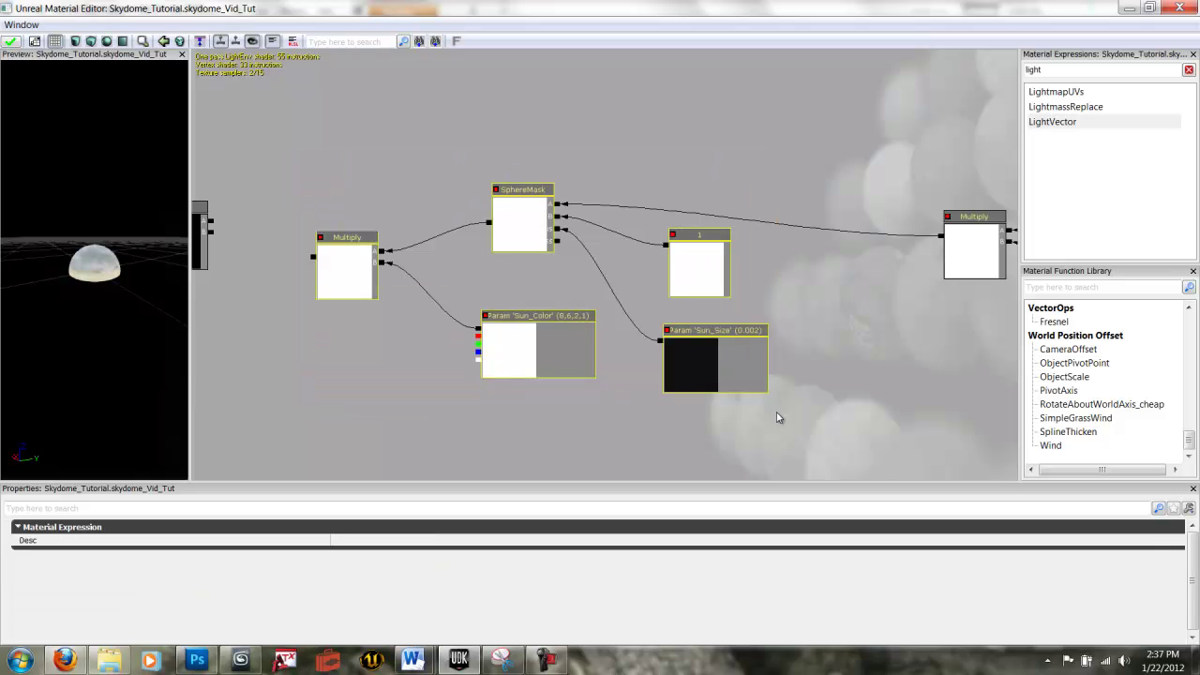
Step: Frame the selected sun nodes in a comment box named Sun
right_click(395, 390)
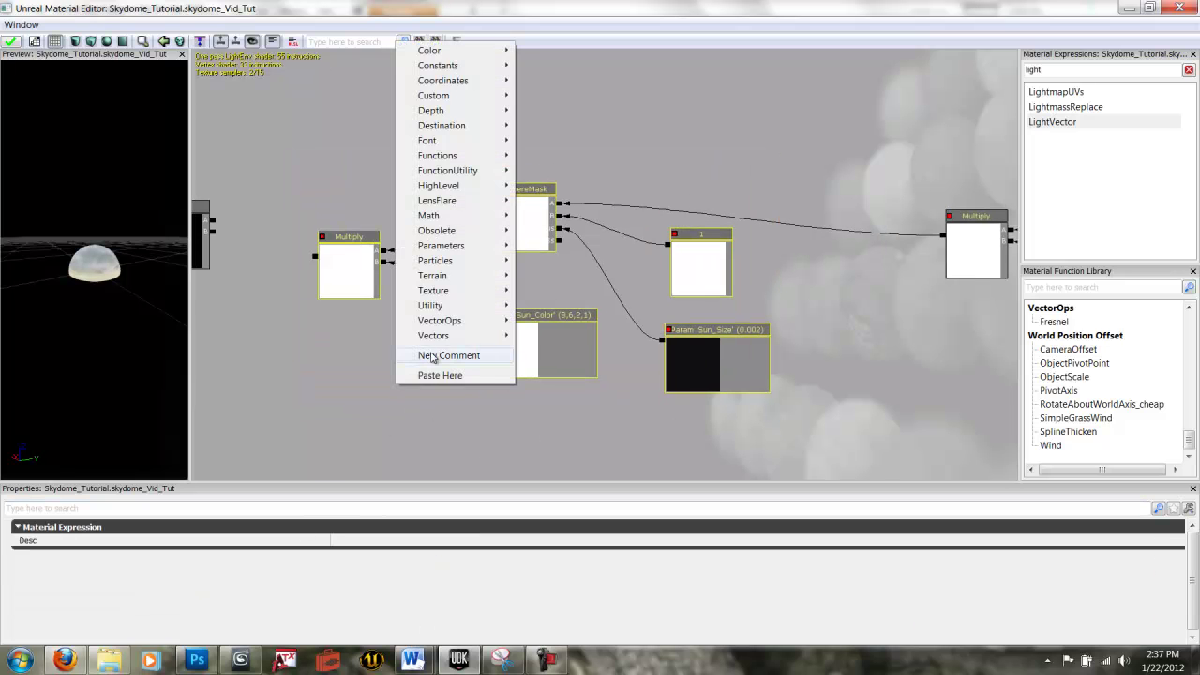
left_click(432, 357)
type("Sun")
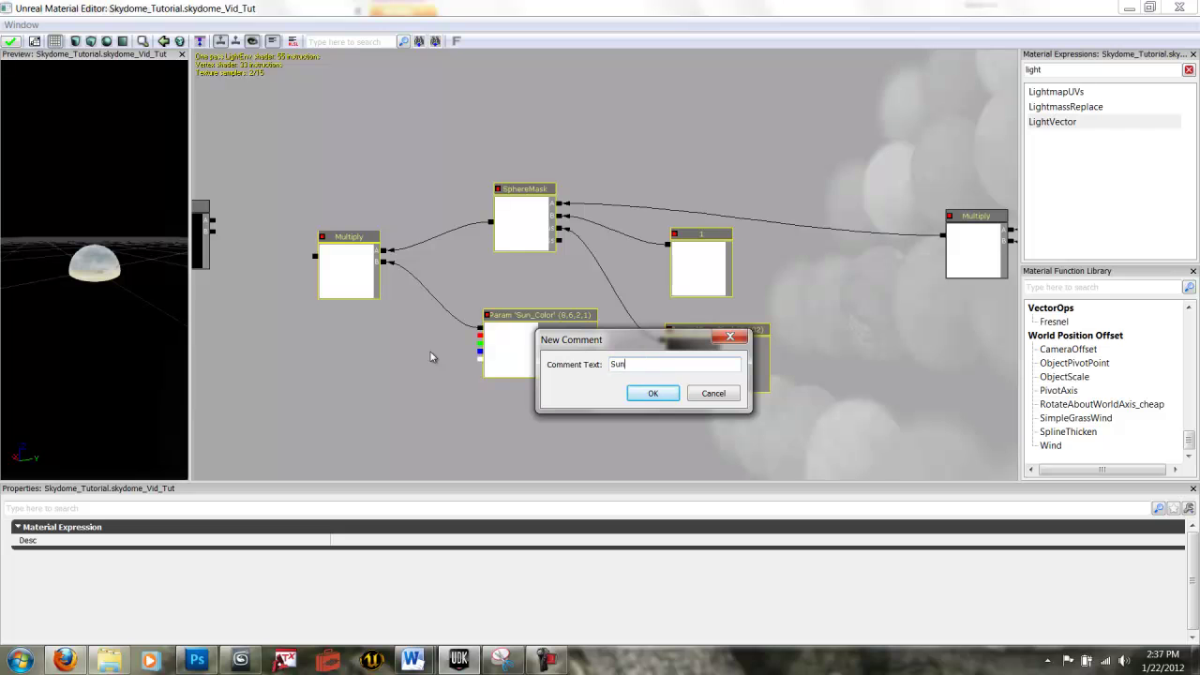
key("Return")
Step: Group the five lighting nodes in a comment box named Lighting
left_click_drag(792, 317, 564, 283)
left_click_drag(537, 106, 929, 415, "ctrl+alt")
right_click(583, 354)
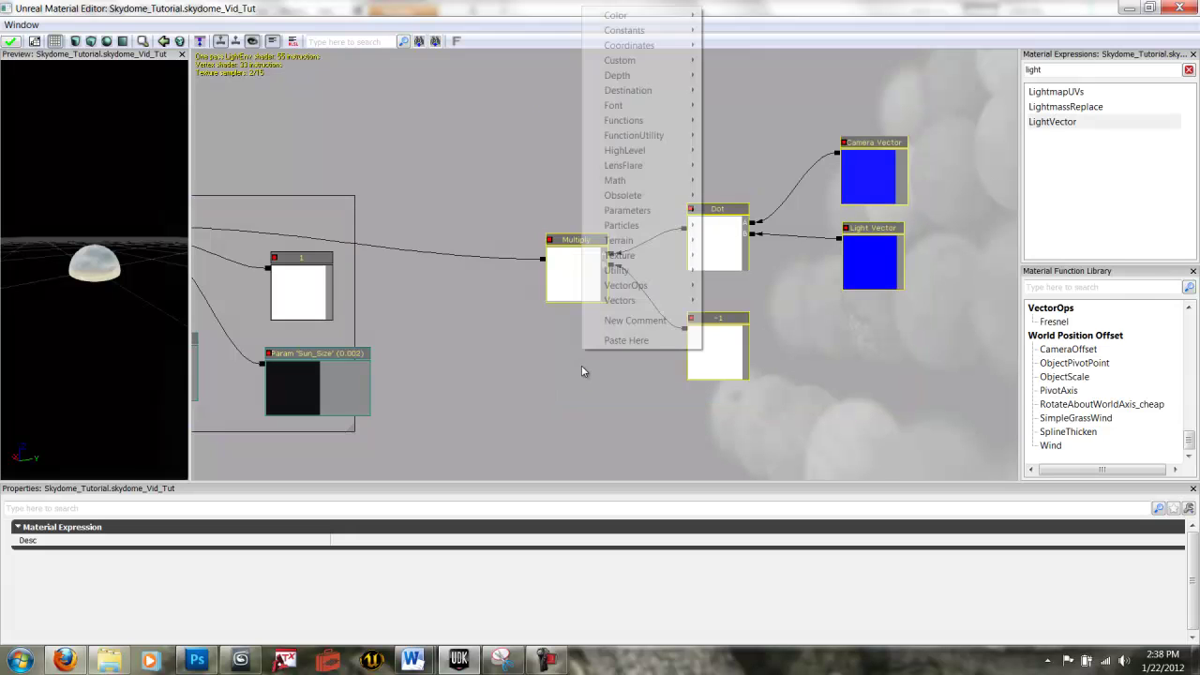
left_click(610, 320)
type("Lighting")
key("Return")
Step: Duplicate the five sun nodes: Multiply, SphereMask, constant 1, Sun_Size and Sun_Color
left_click_drag(592, 293, 788, 300)
left_click_drag(606, 313, 762, 345)
left_click_drag(448, 203, 485, 193)
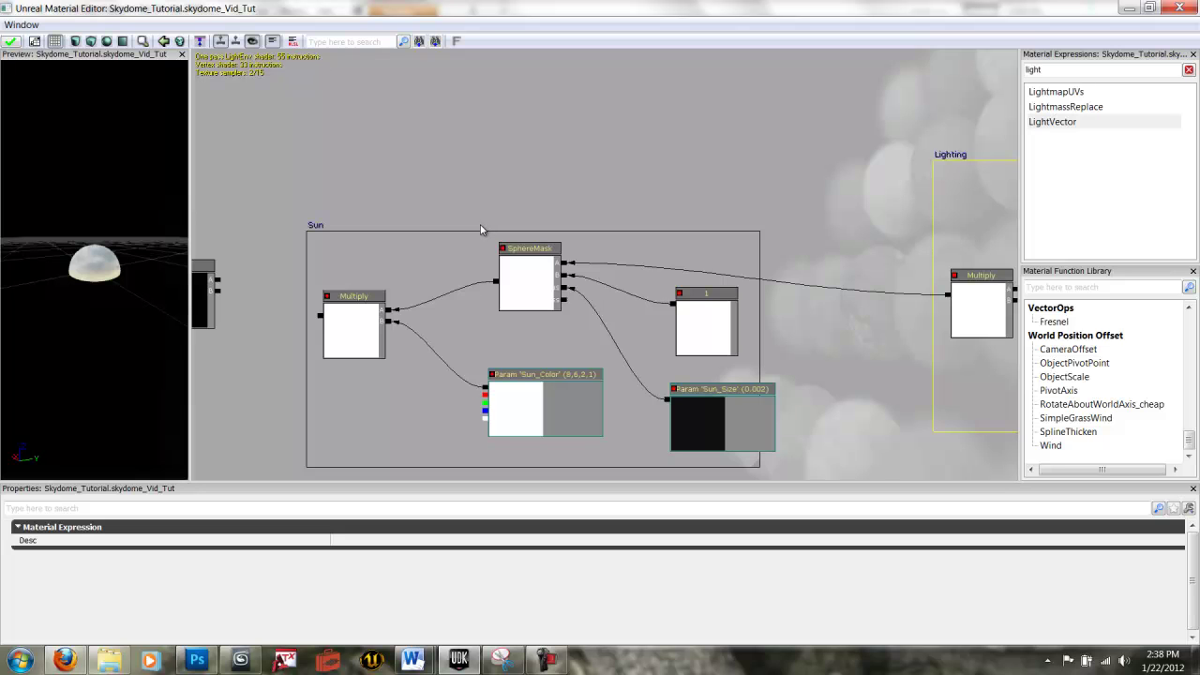
left_click_drag(480, 230, 467, 173)
left_click(389, 249)
left_click(361, 258)
left_click(509, 245, "ctrl")
left_click(677, 272, "ctrl")
left_click(681, 366, "ctrl")
left_click(511, 354, "ctrl")
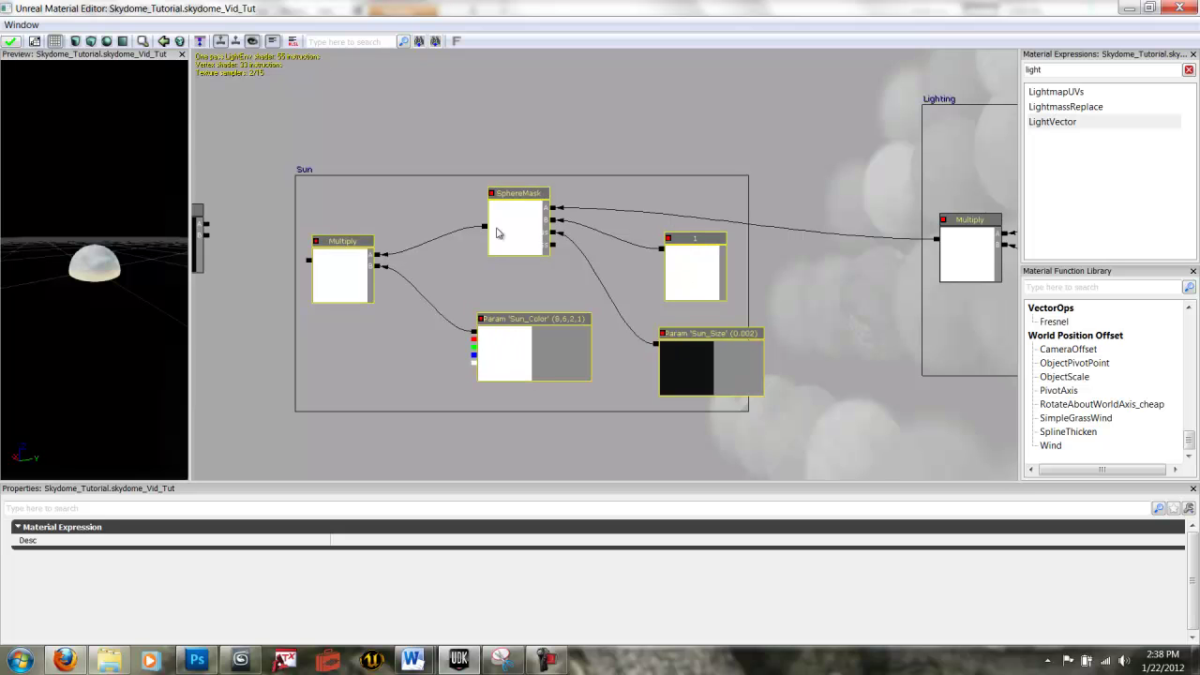
key("ctrl+w")
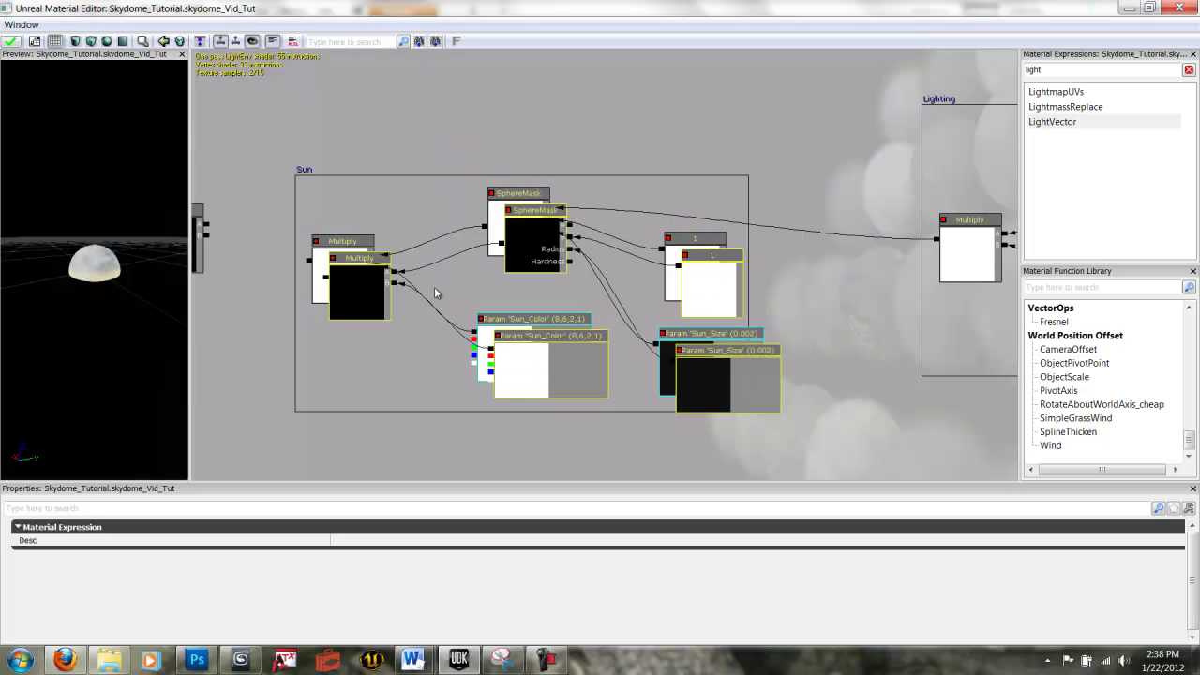
Step: Move the duplicated nodes above the Sun box and rename the copied color parameter Glow_Color
left_click_drag(409, 327, 429, 271, "ctrl")
left_click(555, 257)
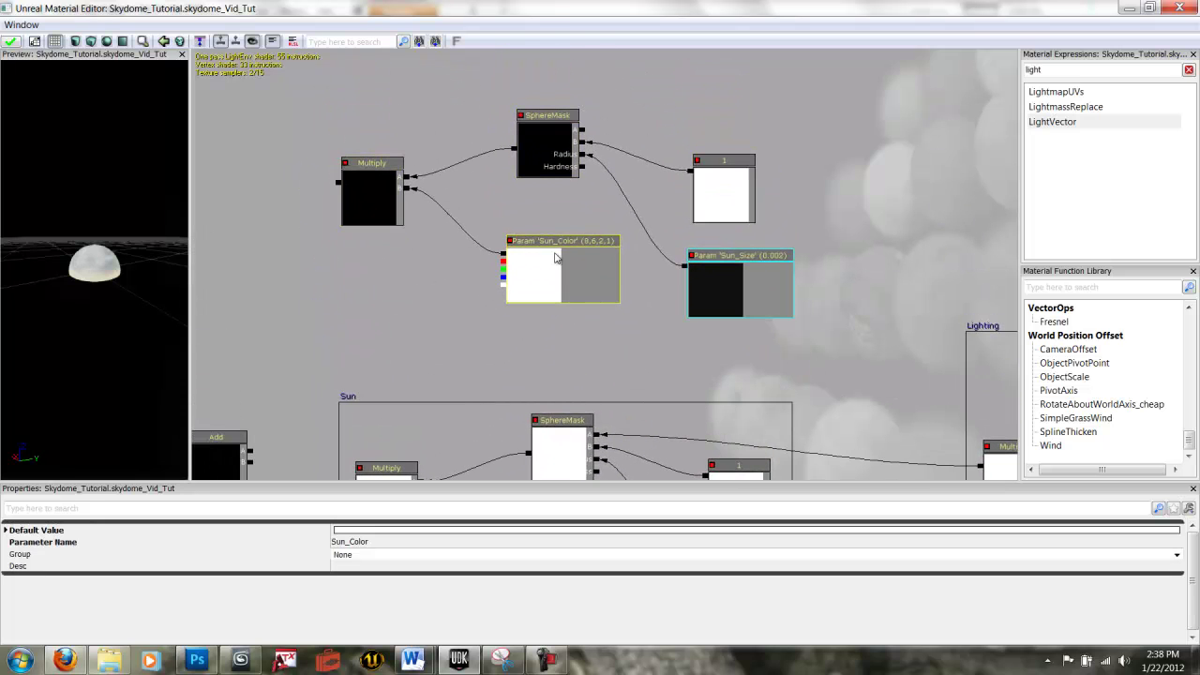
left_click(340, 543)
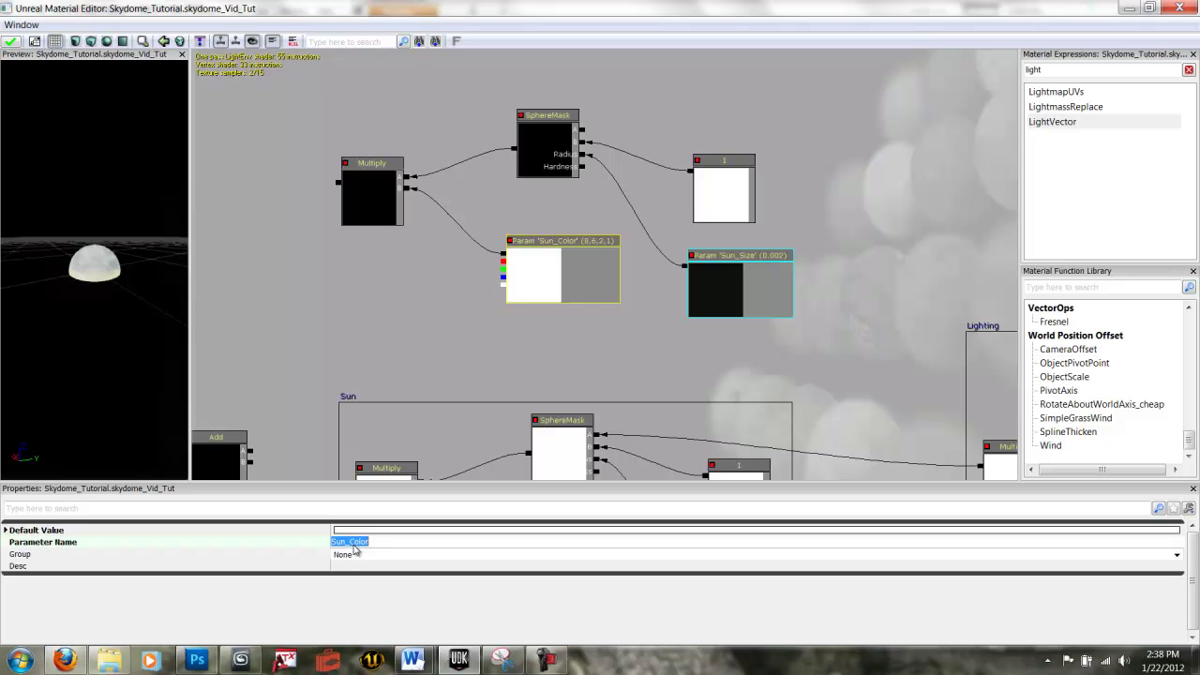
type("Glow_Color")
key("Return")
Step: Rename the copied size parameter Glow_Size and set its default value to 0.01
left_click(745, 271)
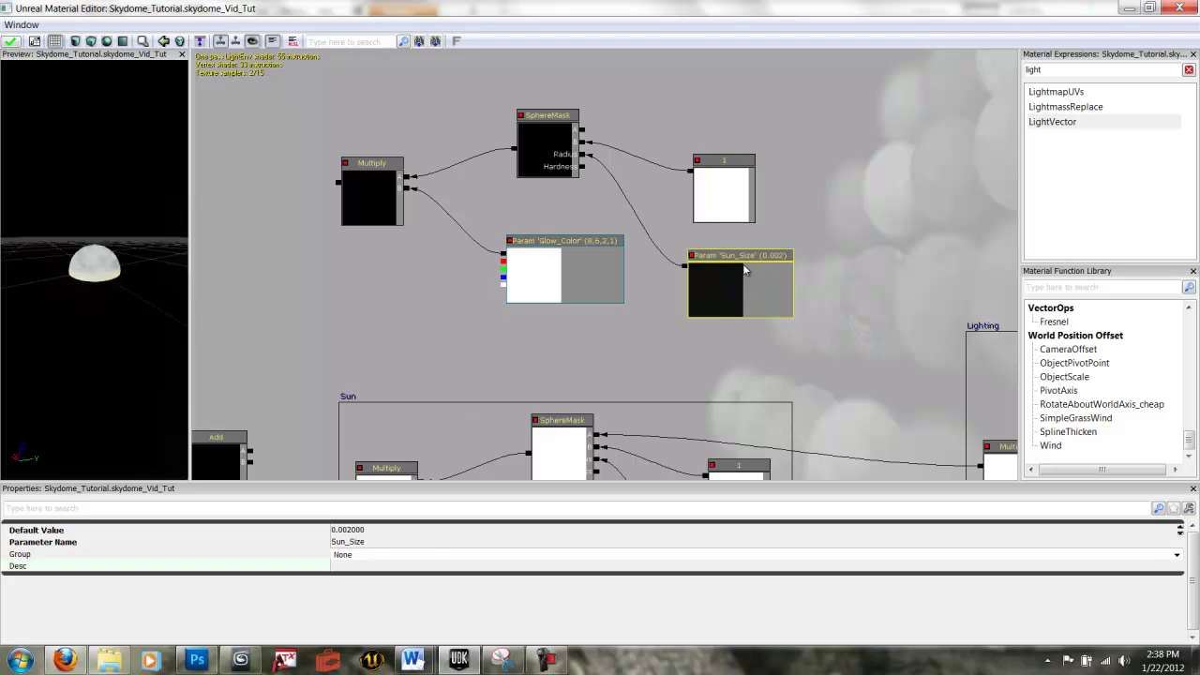
left_click(379, 543)
type("Glow")
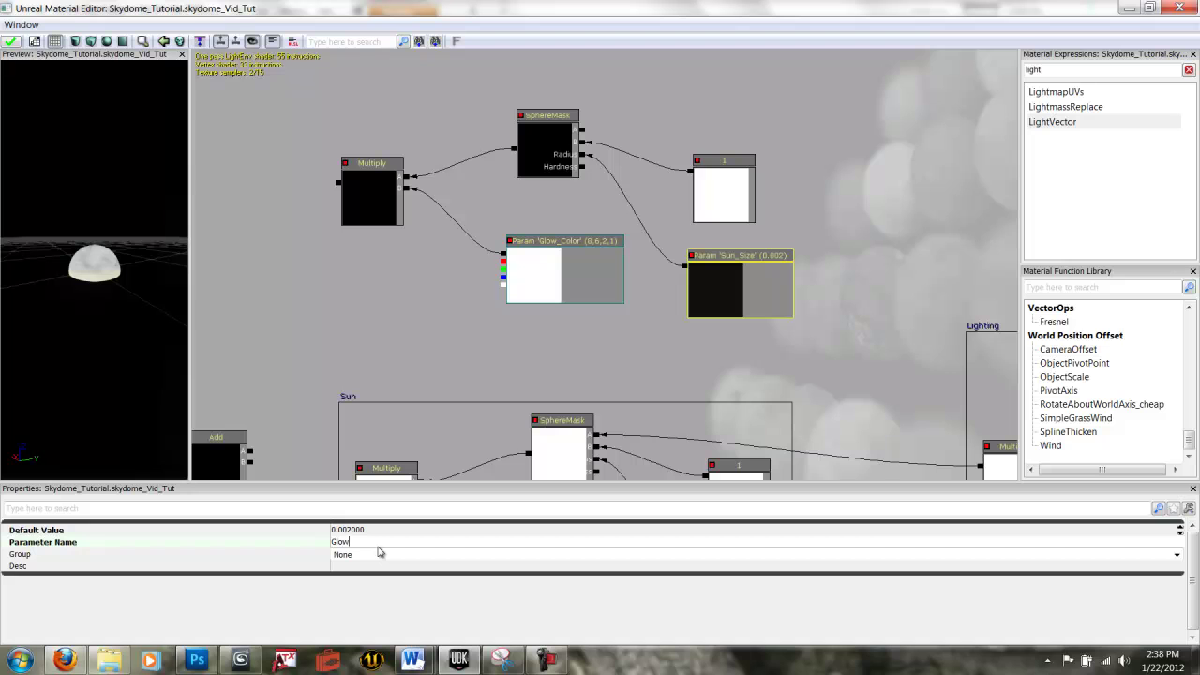
type("_Size")
key("Return")
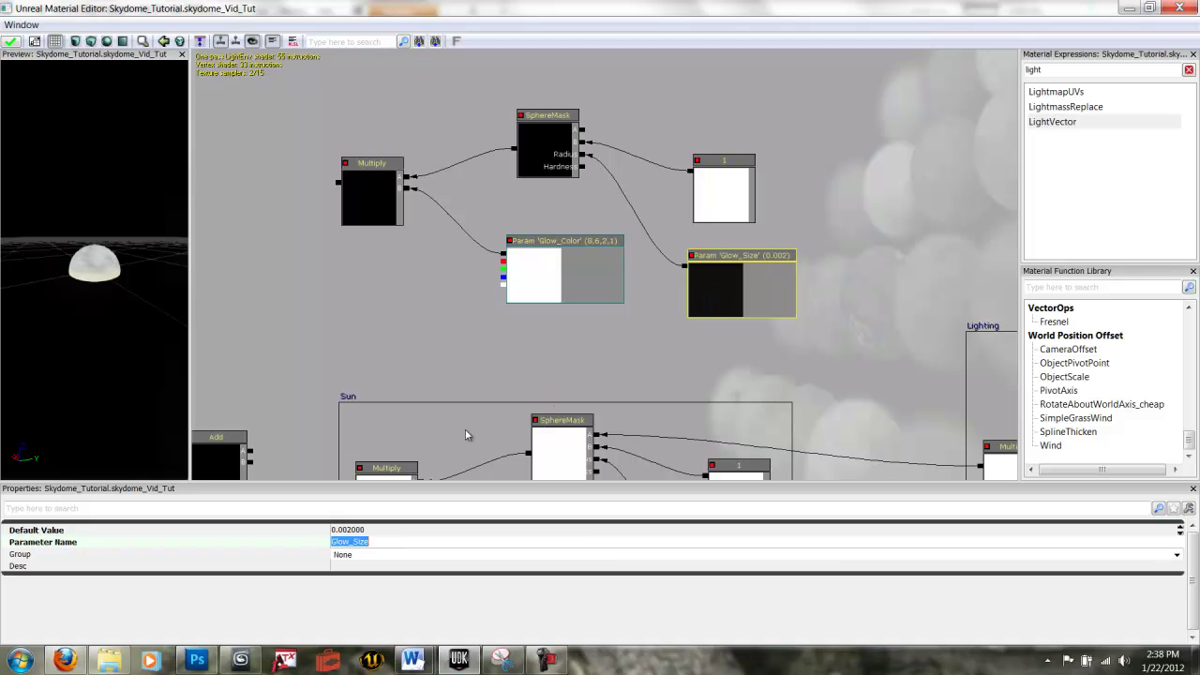
left_click(363, 532)
left_click_drag(367, 532, 353, 533)
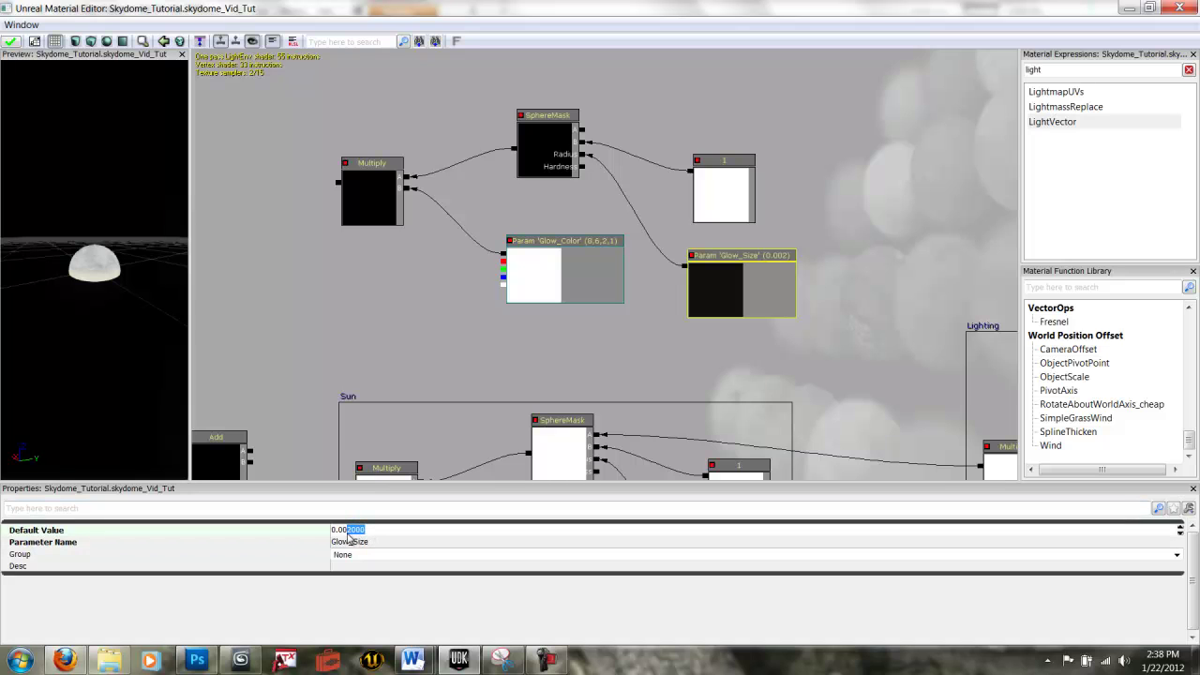
type("10000")
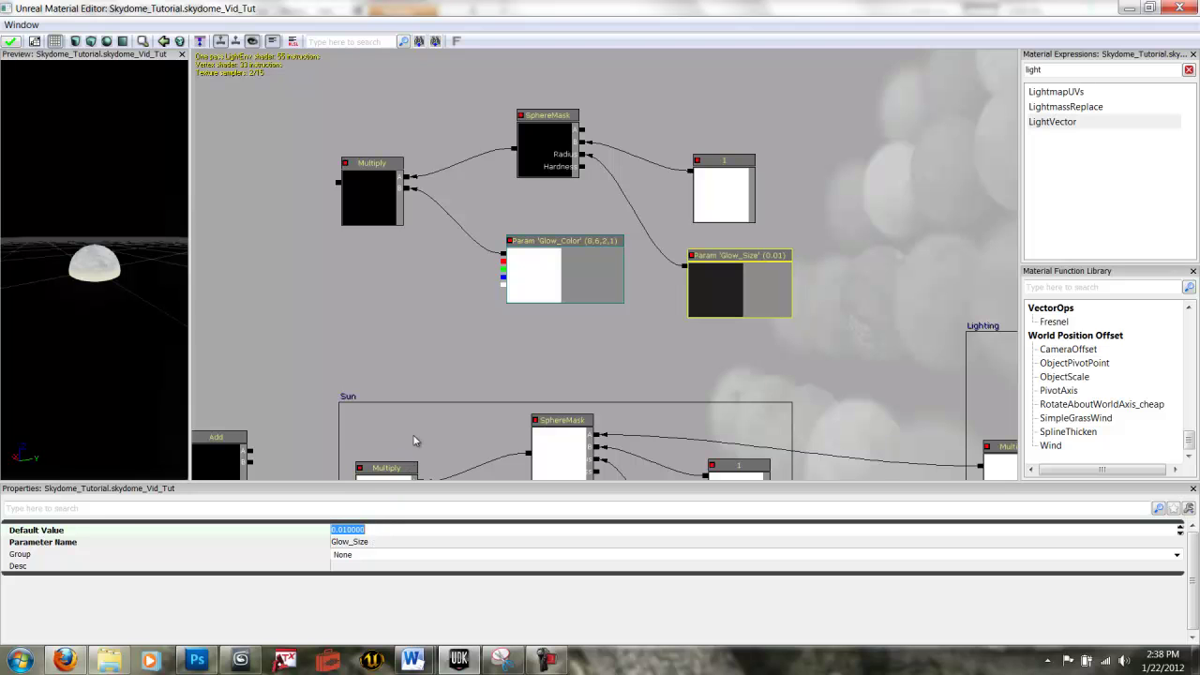
left_click(513, 335)
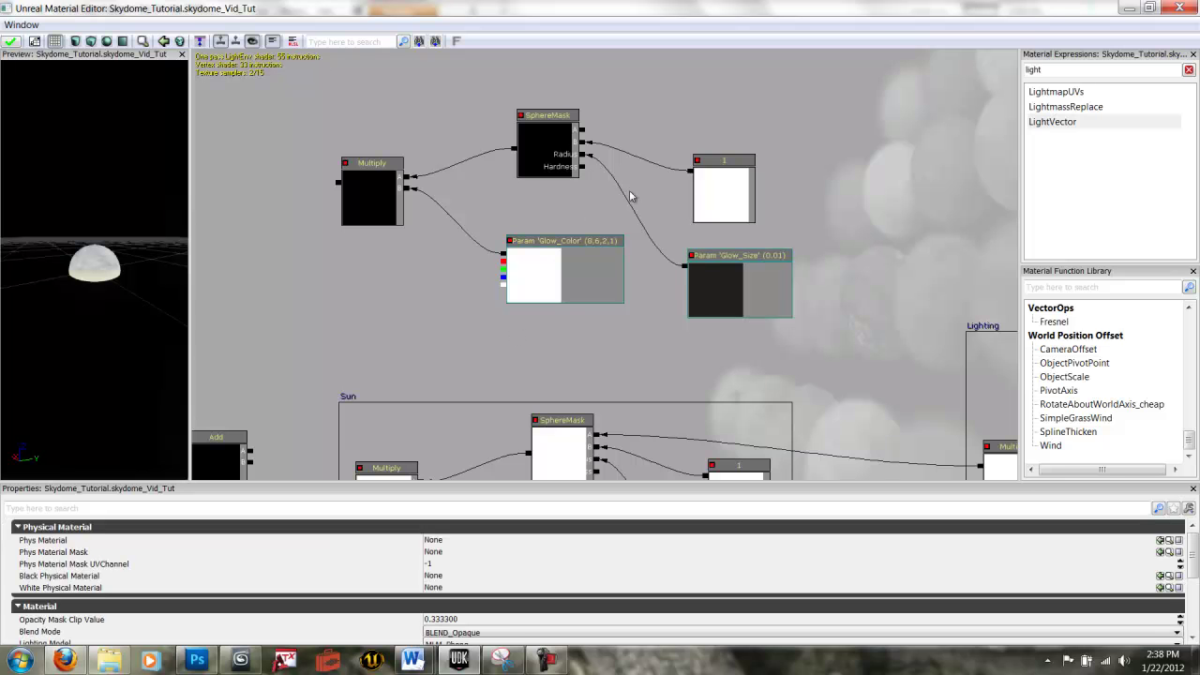
Step: Connect the Lighting Multiply output to the glow SphereMask
left_click_drag(560, 180, 400, 151)
left_click_drag(678, 282, 707, 299)
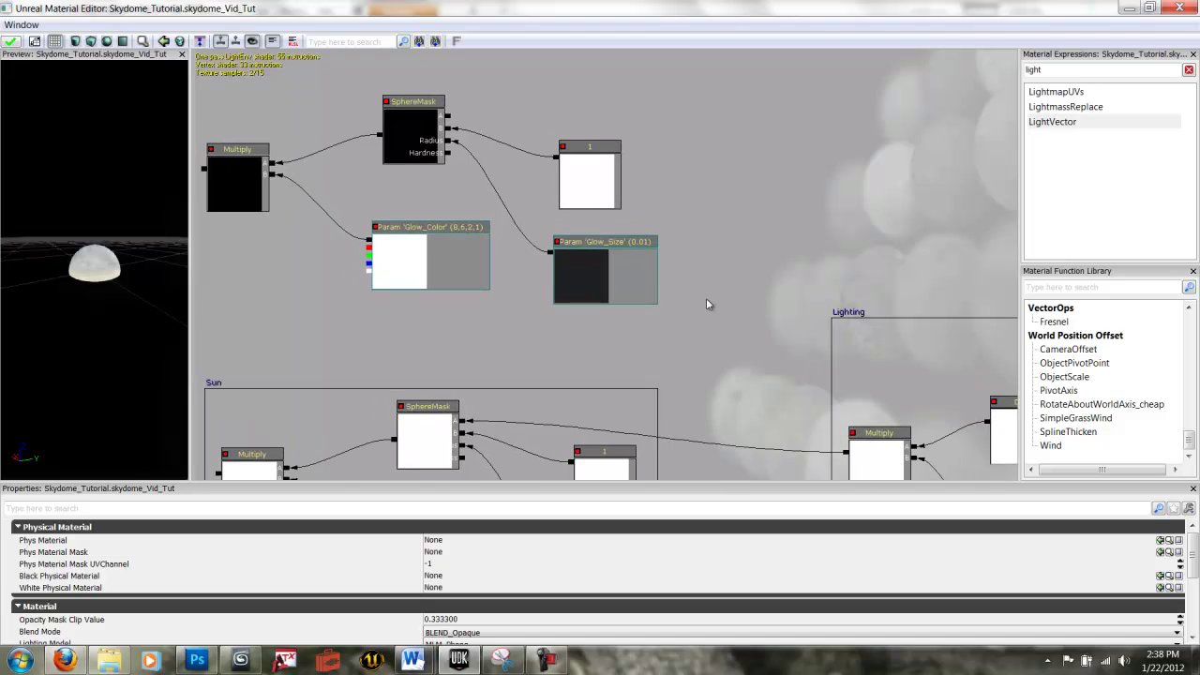
left_click_drag(845, 457, 448, 119)
left_click_drag(349, 201, 441, 284)
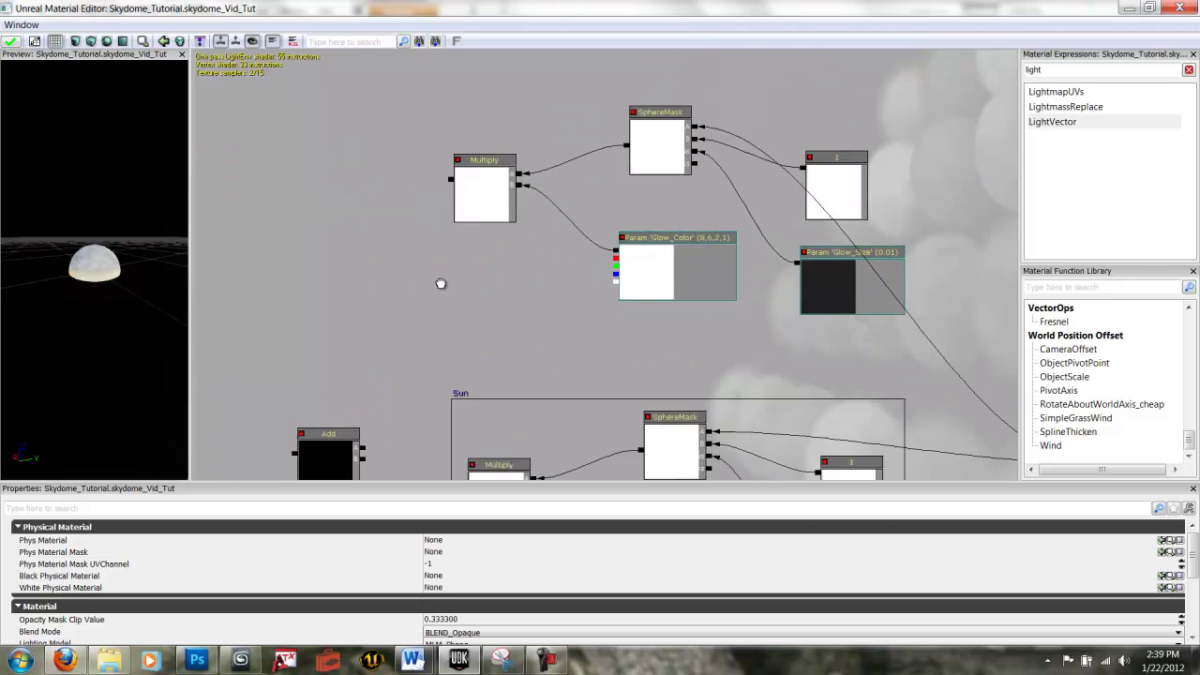
Step: Frame the upper glow node group in a comment box named Sun_Glow
left_click_drag(376, 108, 878, 378, "ctrl+alt")
right_click(439, 354)
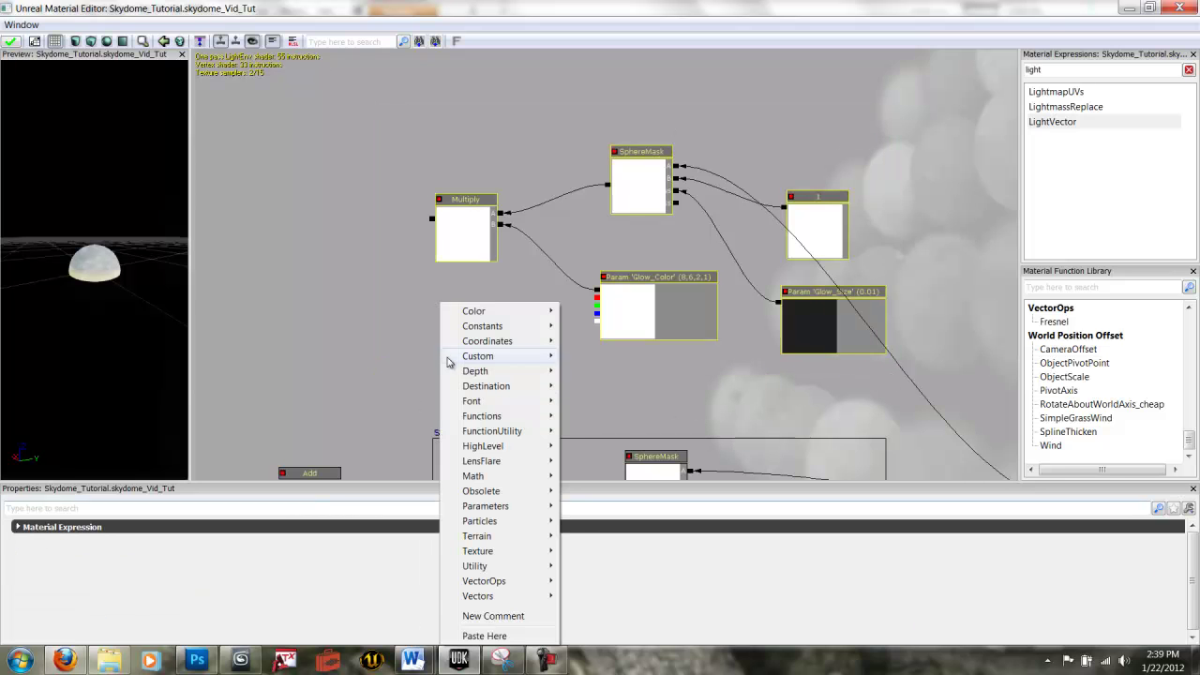
left_click(486, 616)
type("S")
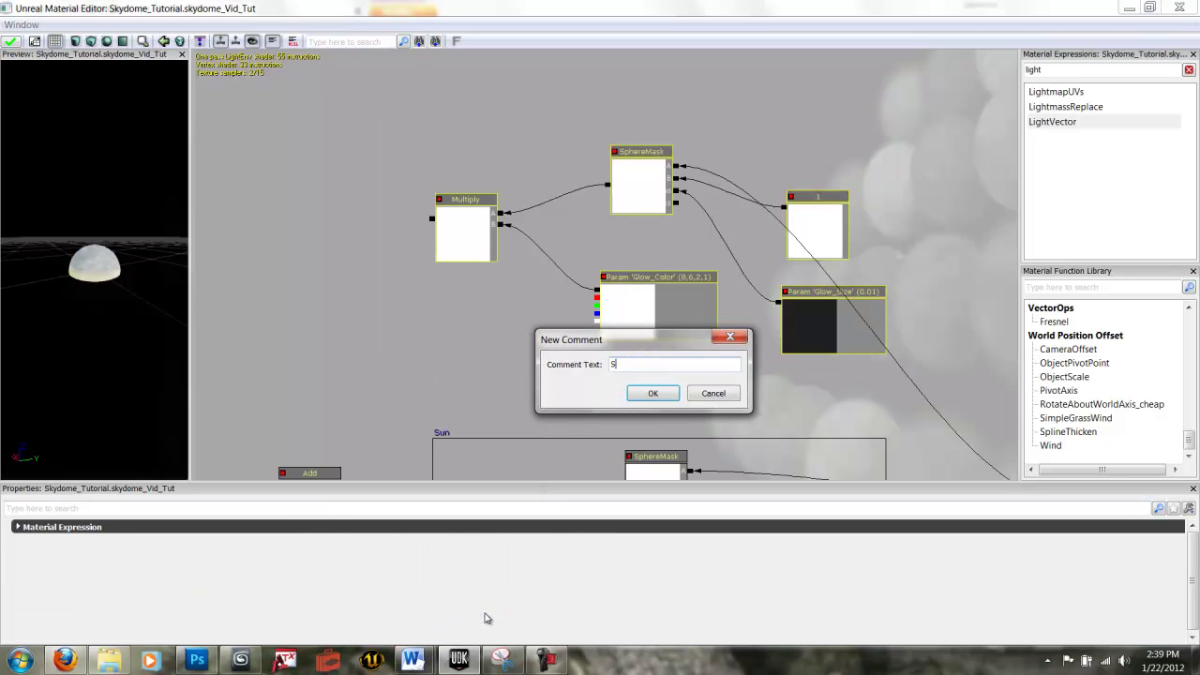
type("un_Glow")
key("Return")
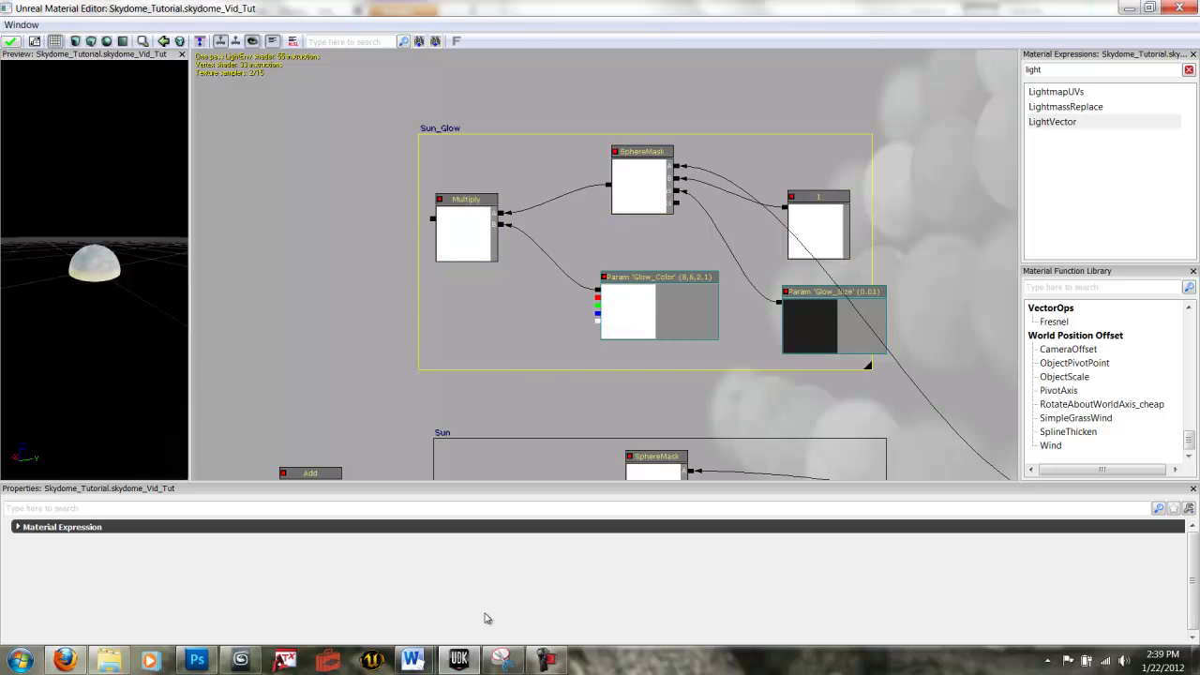
Step: Wire the Sun_Glow Multiply and Sun Multiply outputs into the Add node
left_click_drag(431, 412, 558, 272)
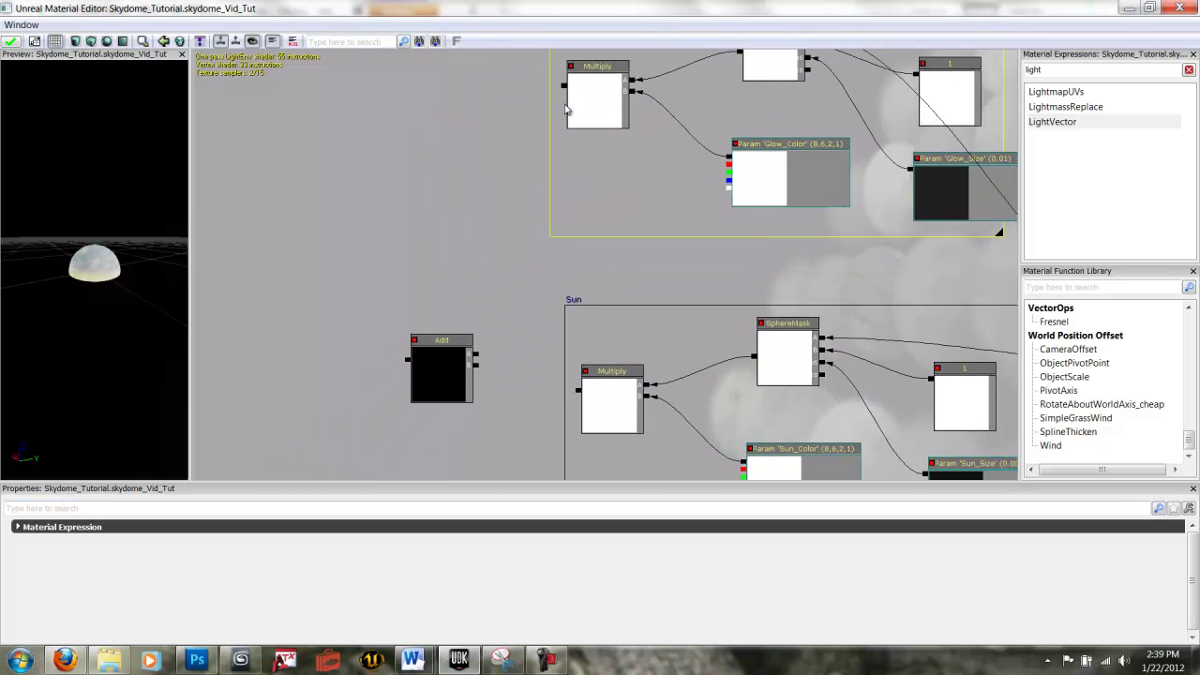
left_click_drag(564, 86, 477, 356)
left_click_drag(578, 391, 477, 366)
left_click_drag(377, 432, 540, 310)
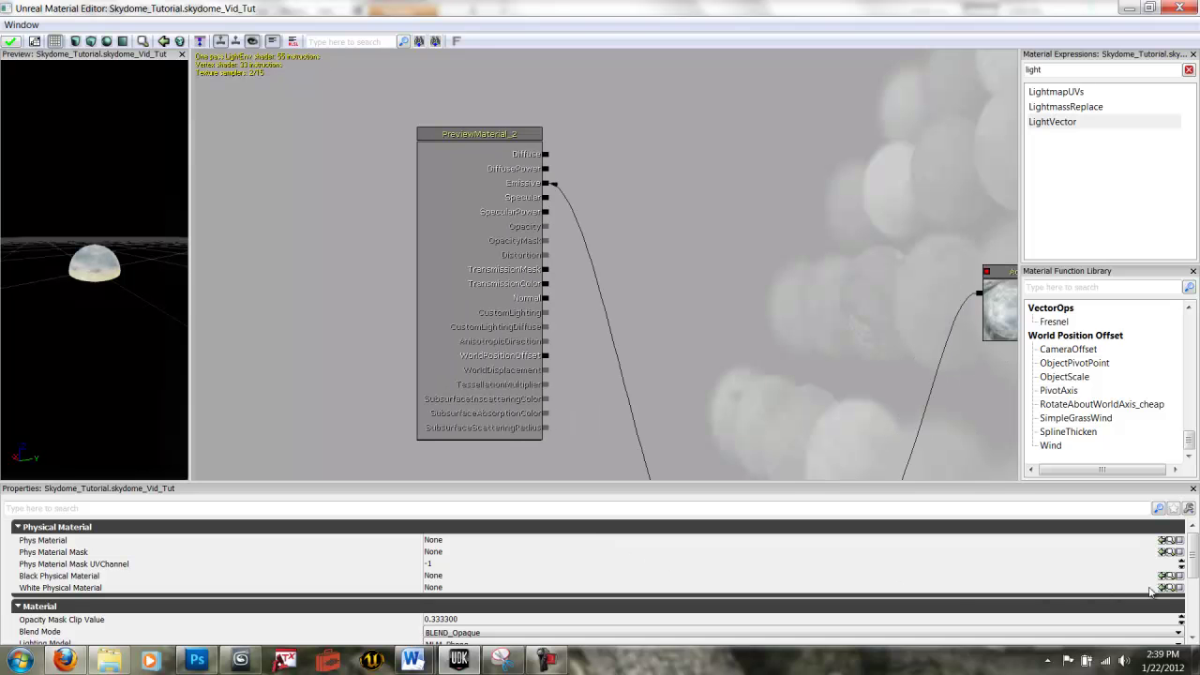
Step: Set the material's Lighting Model to MLM_Custom and enable Two Sided
left_click(19, 528)
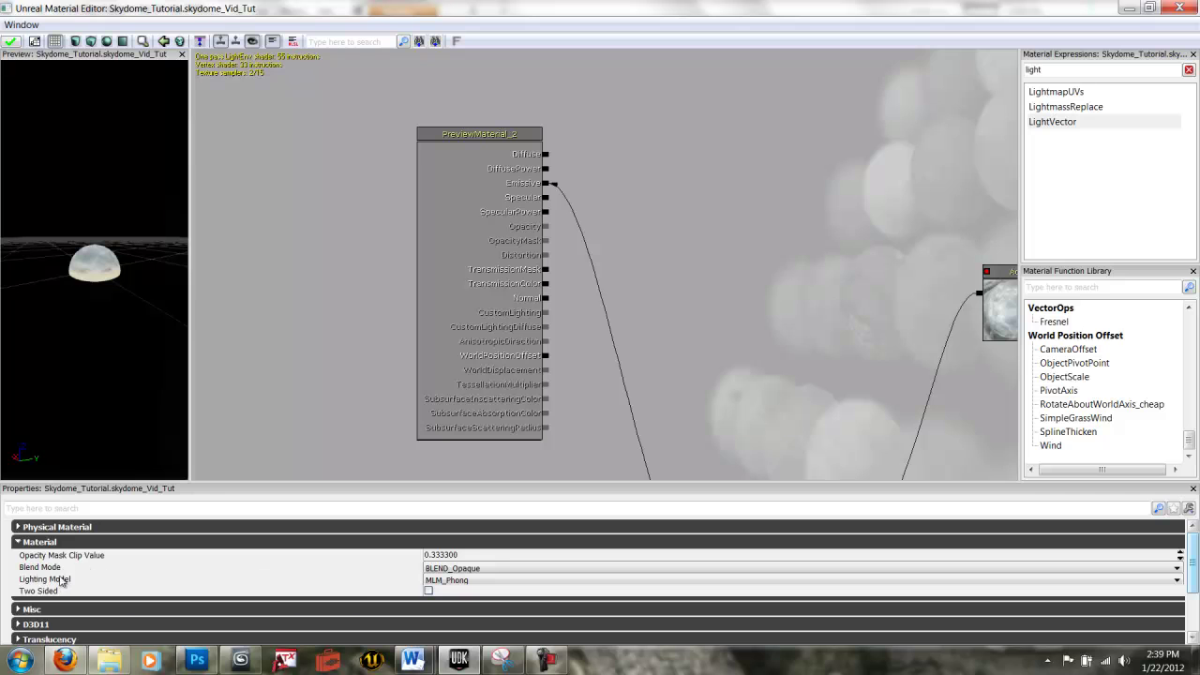
left_click(434, 582)
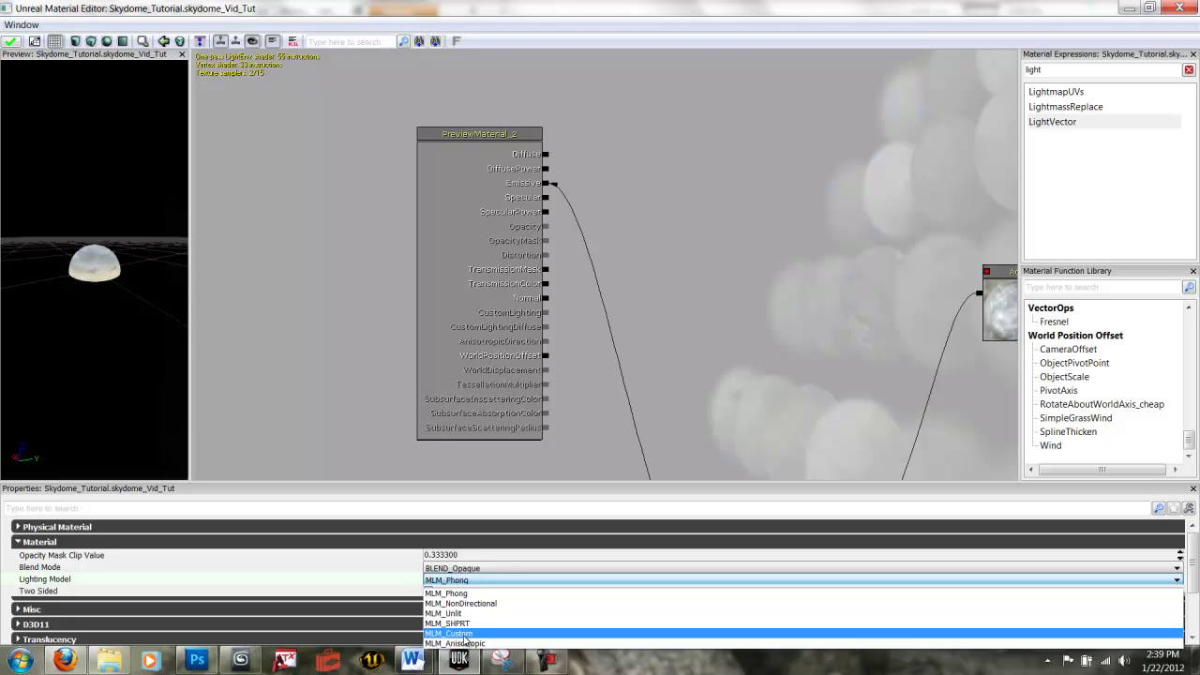
left_click(464, 634)
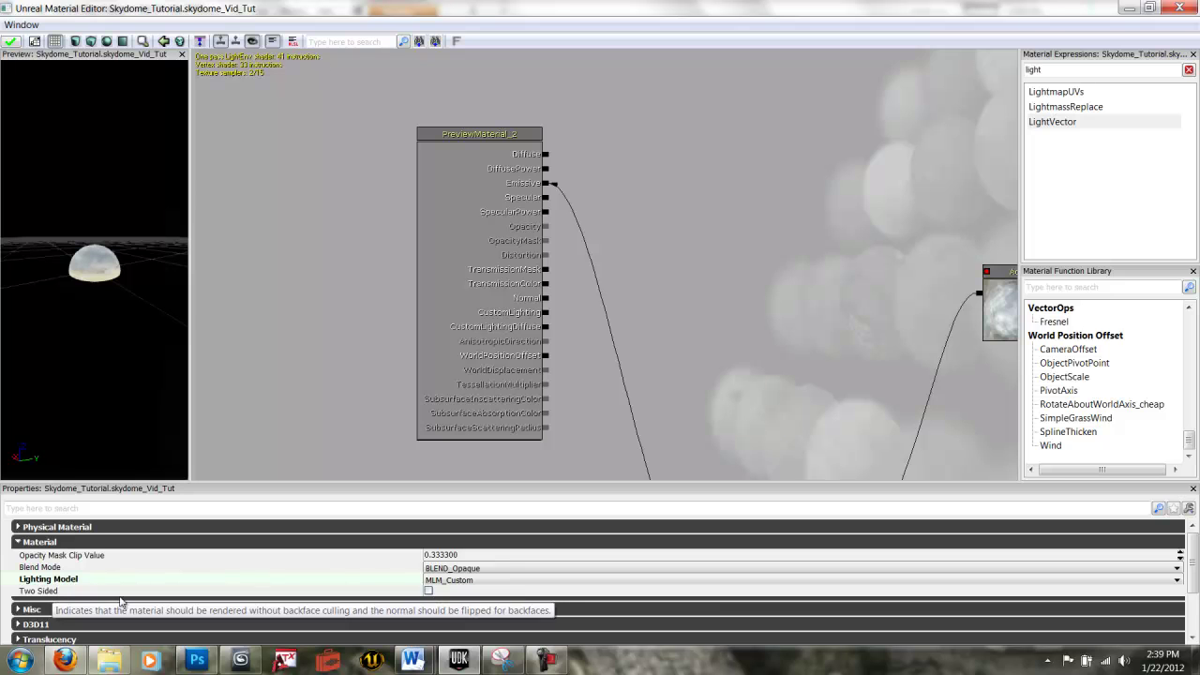
left_click(427, 592)
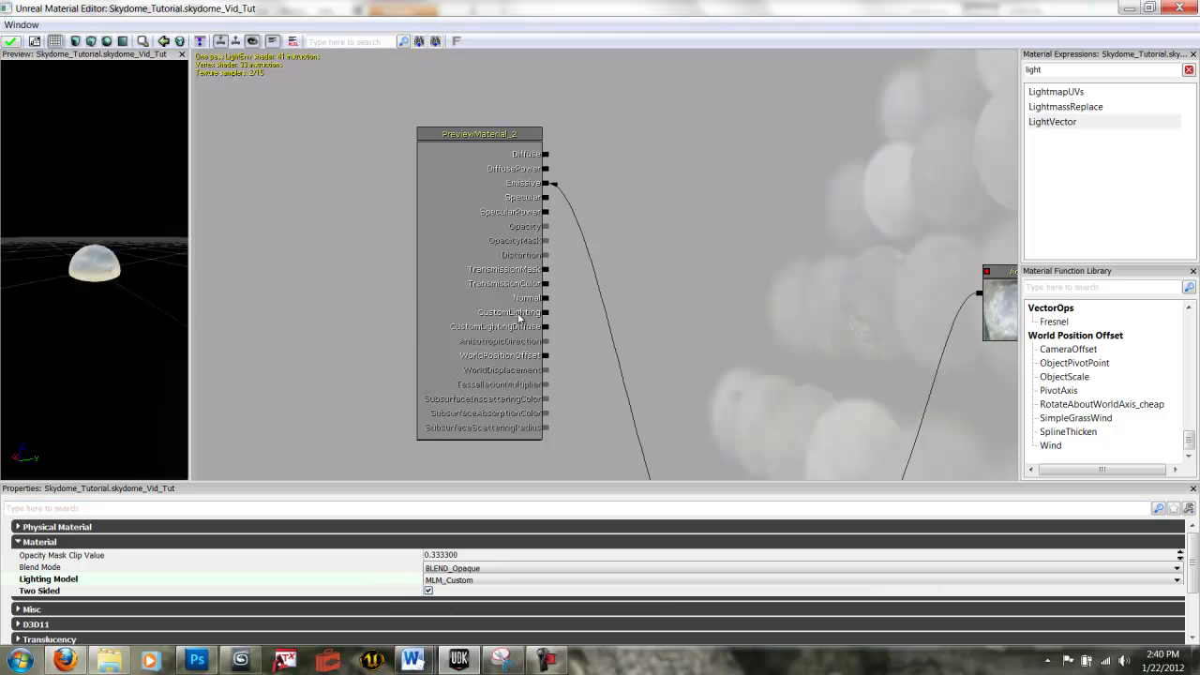
left_click_drag(560, 314, 614, 417)
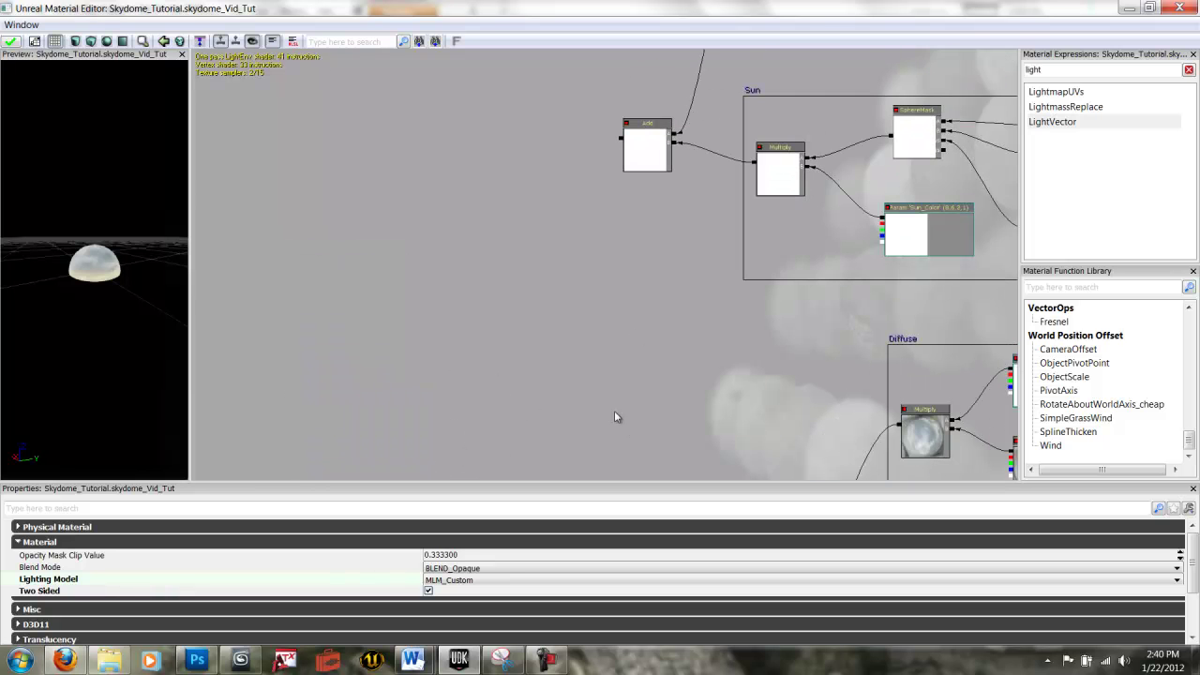
Step: Connect the Add node to CustomLighting, apply the material changes, and minimize the Material Editor
right_click(620, 141)
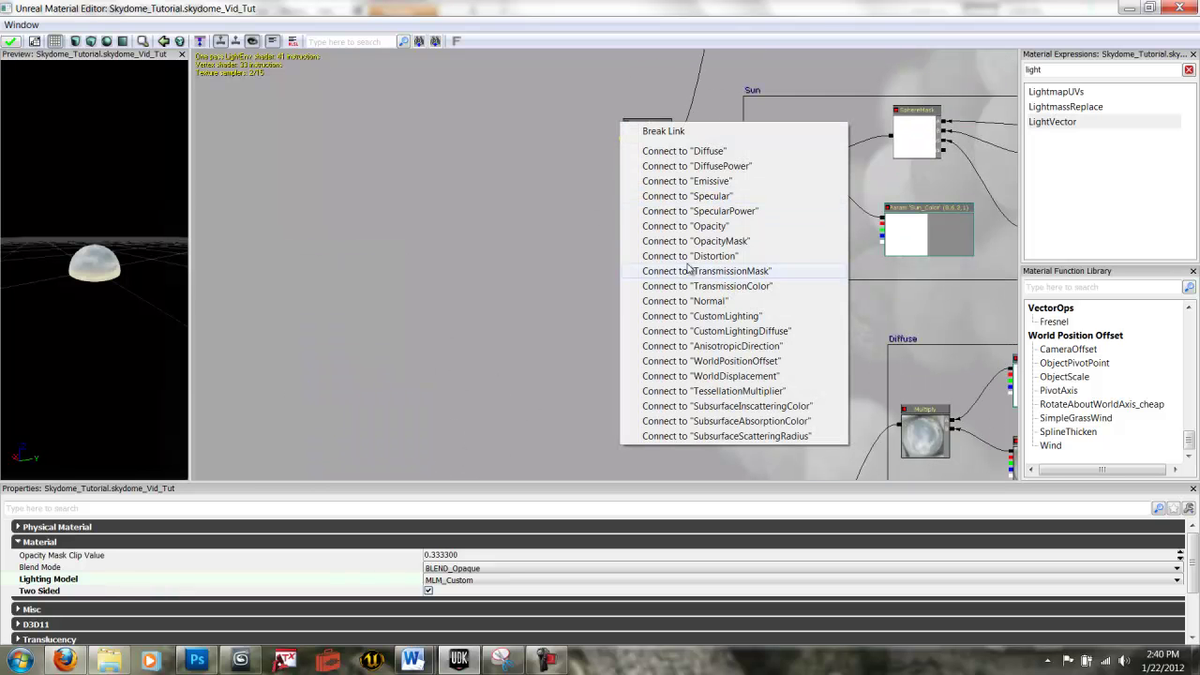
left_click(704, 319)
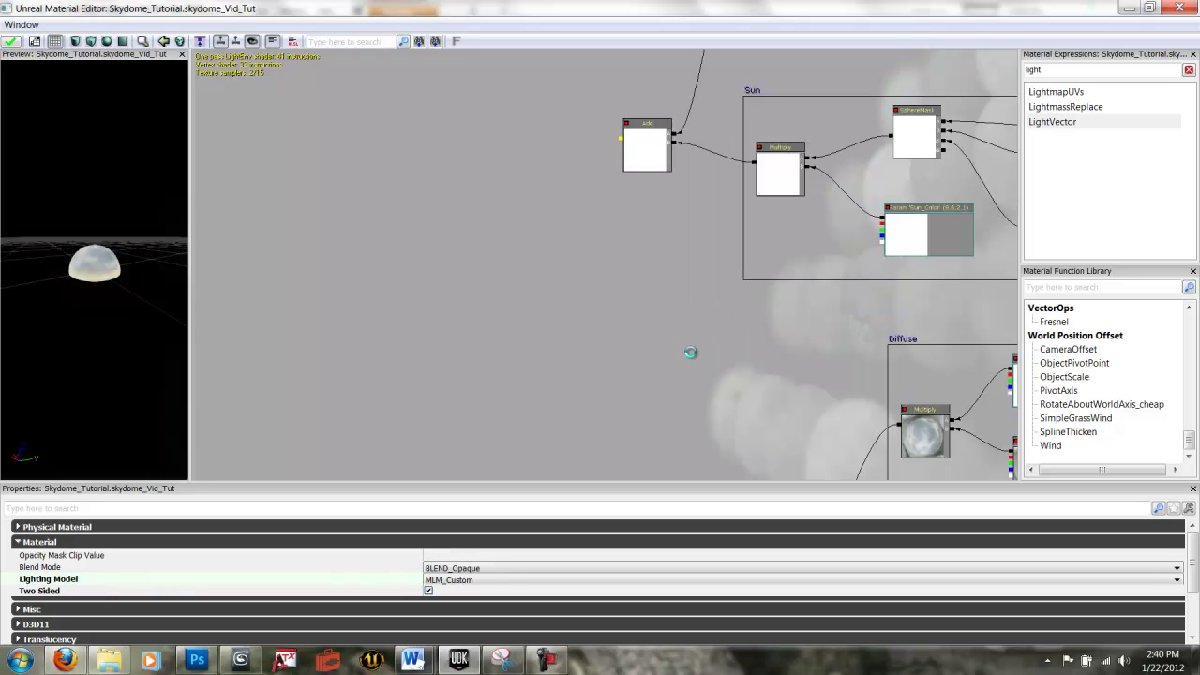
scroll(691, 364, "down", 5)
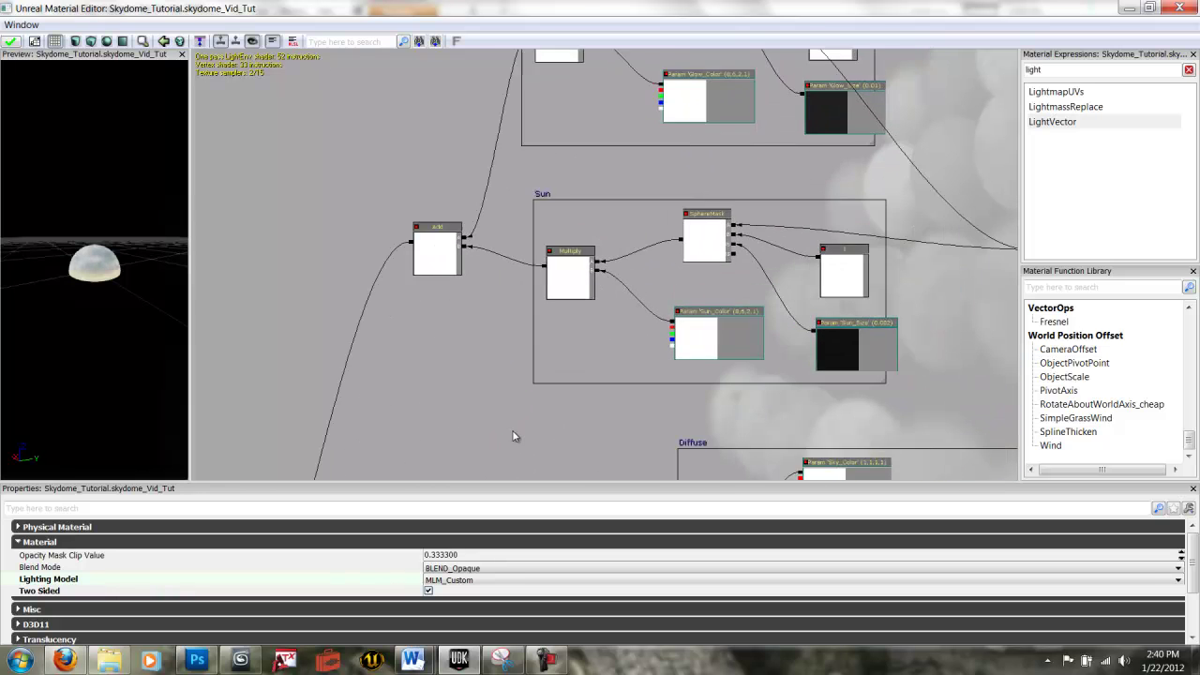
left_click_drag(510, 442, 550, 254)
mouse_move(550, 334)
left_mouse_down()
mouse_move(540, 200)
mouse_move(531, 247)
mouse_move(501, 246)
left_mouse_up()
scroll(531, 272, "down", 3)
scroll(531, 283, "up", 2)
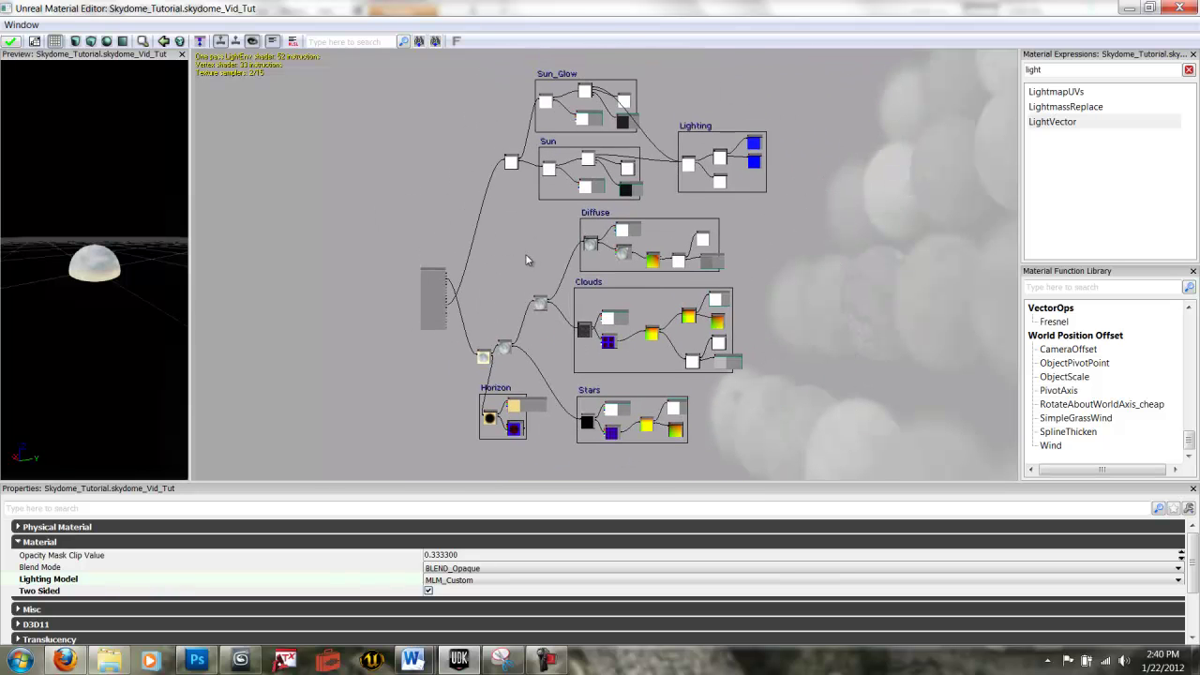
left_click(14, 43)
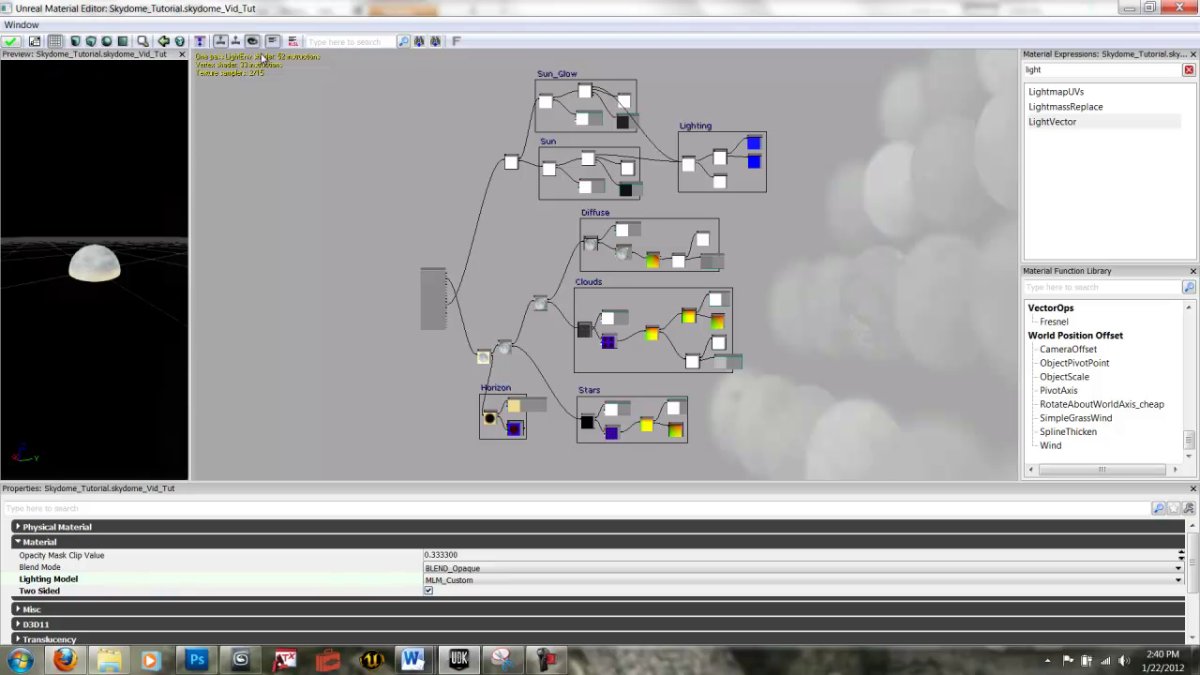
left_click(1120, 10)
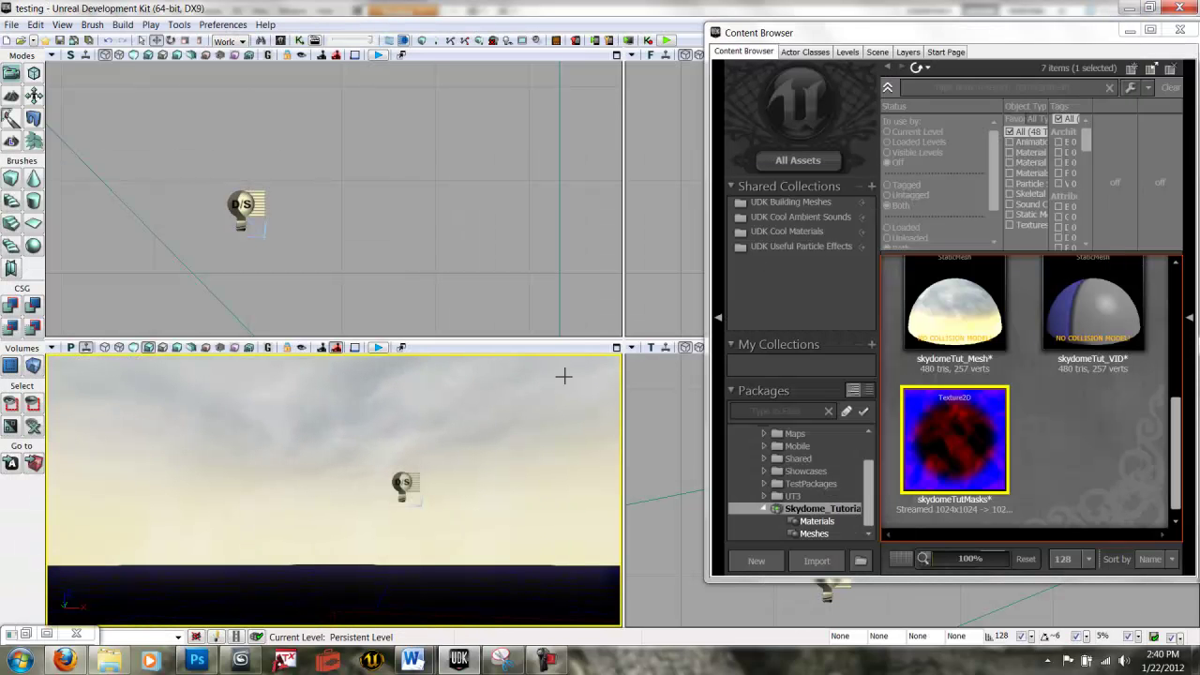
Step: Close the Content Browser and orbit the perspective view to inspect the sky dome
left_click_drag(528, 425, 601, 477)
left_click(1180, 29)
right_click_drag(391, 489, 441, 413)
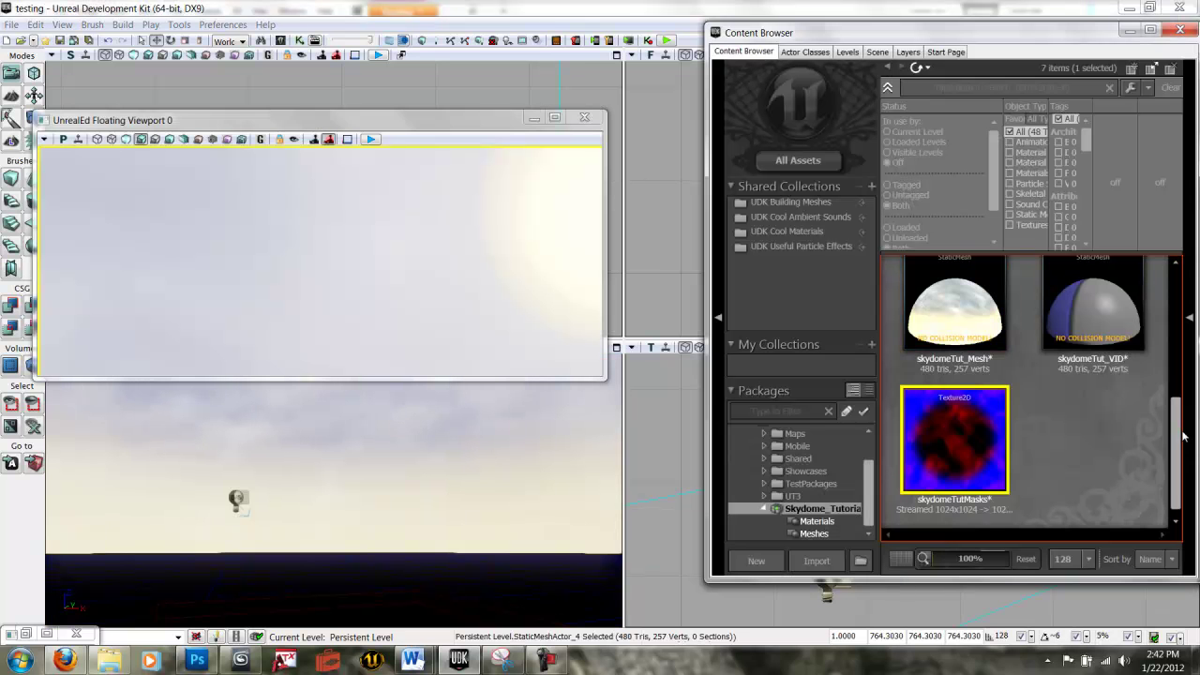
scroll(1180, 354, "down", 2)
Step: Create MaterialInstanceConstant SkydomeTutorialVideo_INST in the Skydome_Tutorial package
left_click_drag(1179, 355, 1186, 315)
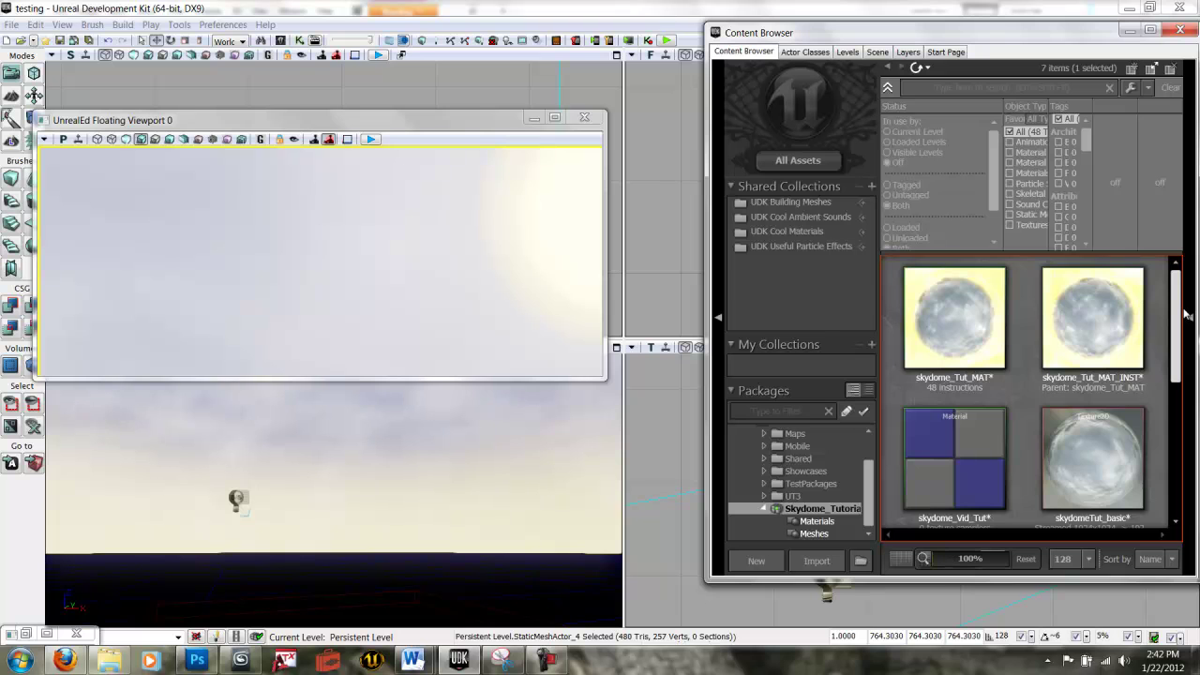
scroll(1037, 427, "down", 3)
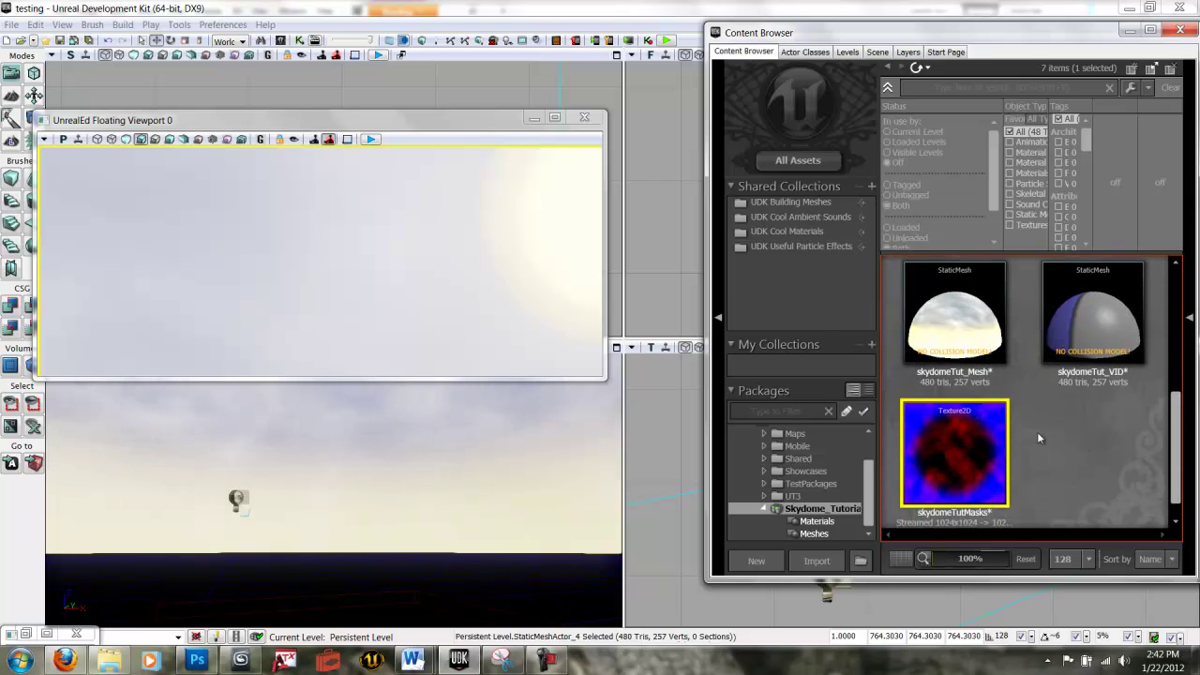
right_click(1037, 427)
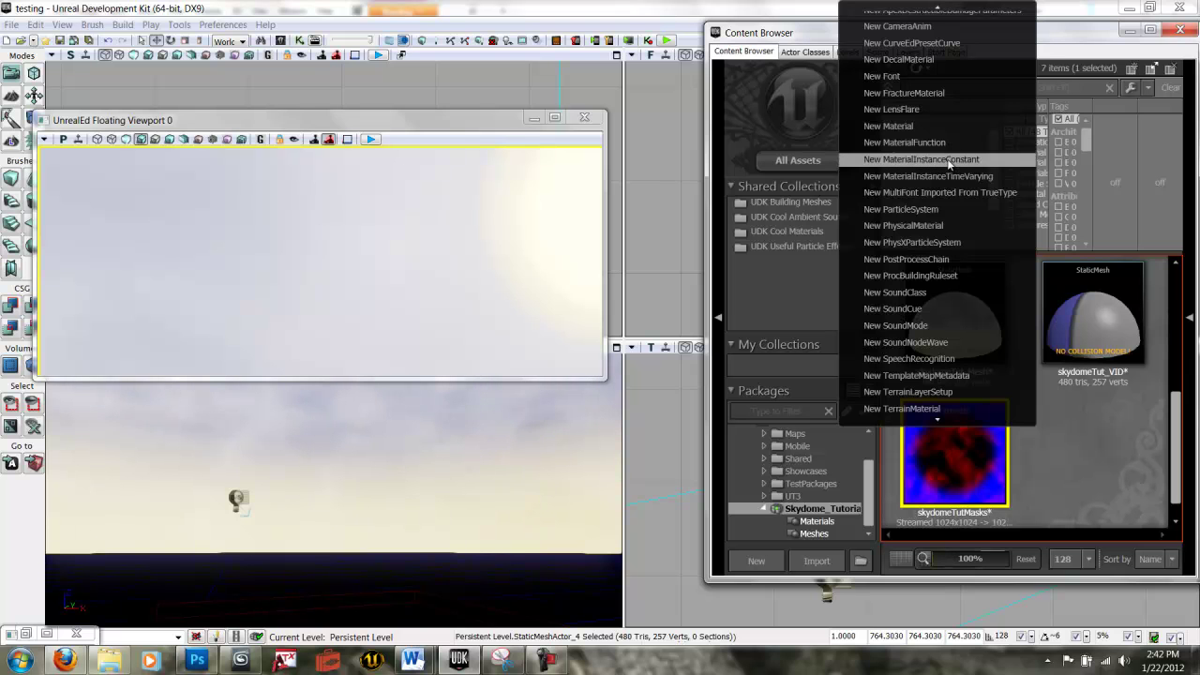
left_click(947, 159)
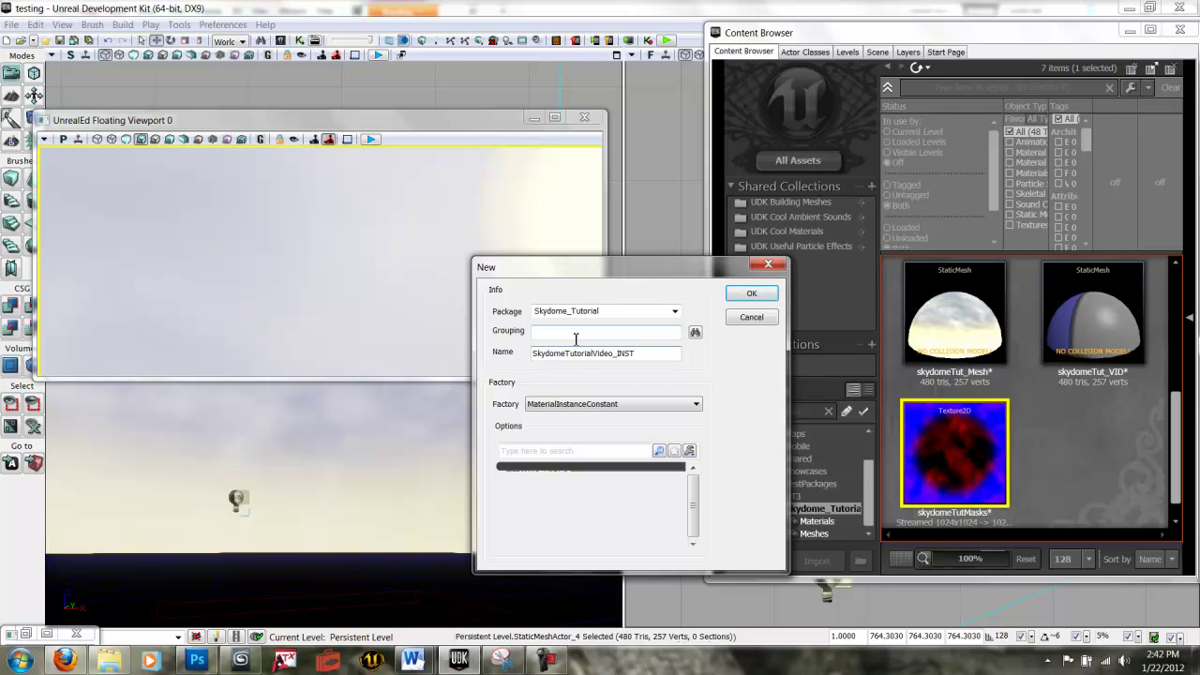
left_click(752, 292)
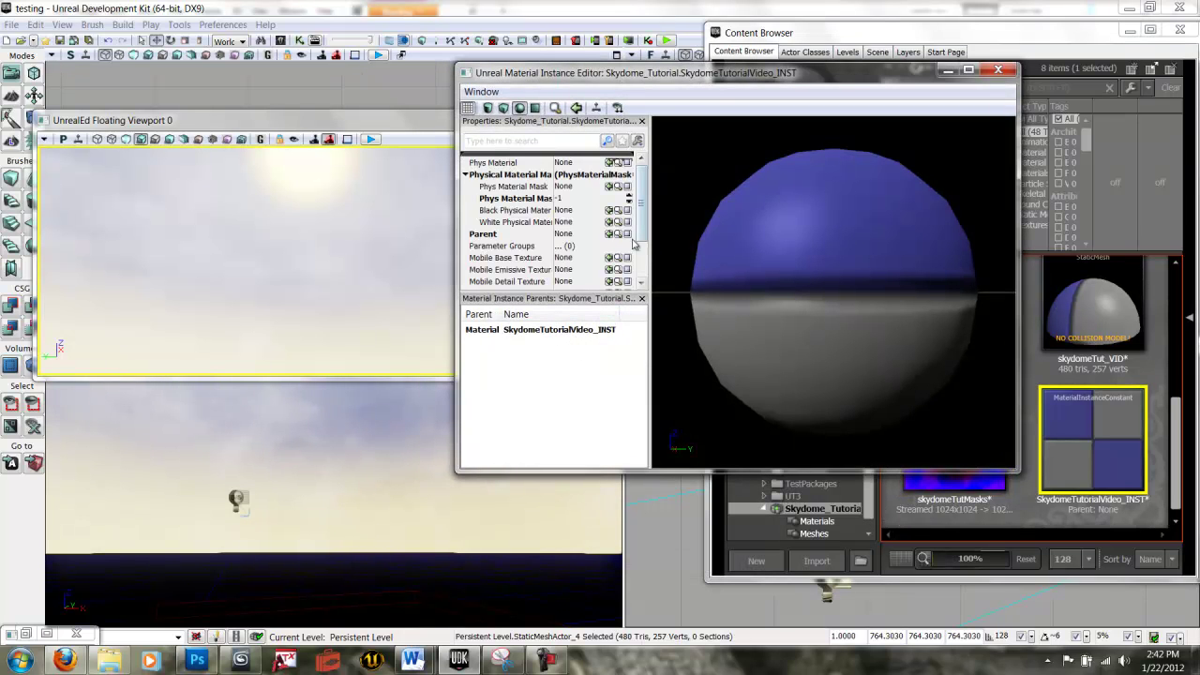
Step: Make skydome_Tut_MAT the parent of SkydomeTutorialVideo_INST and close the instance editor
left_click(497, 235)
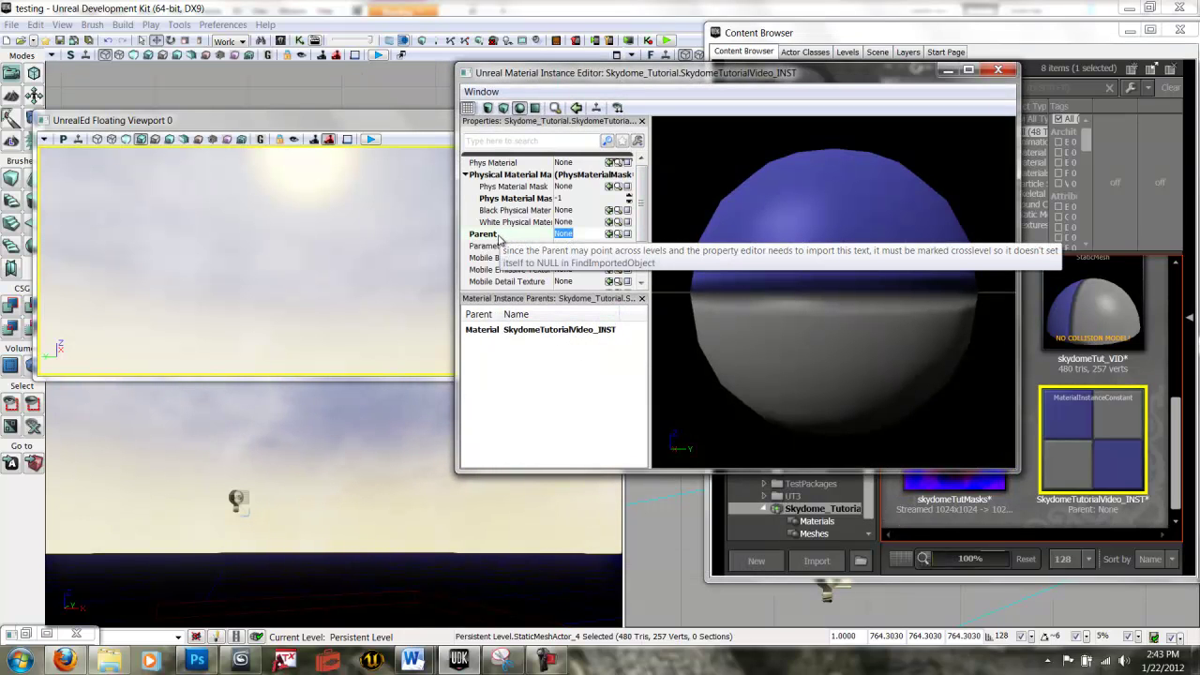
left_click_drag(1179, 450, 1179, 314)
left_click(956, 300)
left_click(635, 83)
left_click_drag(635, 83, 415, 91)
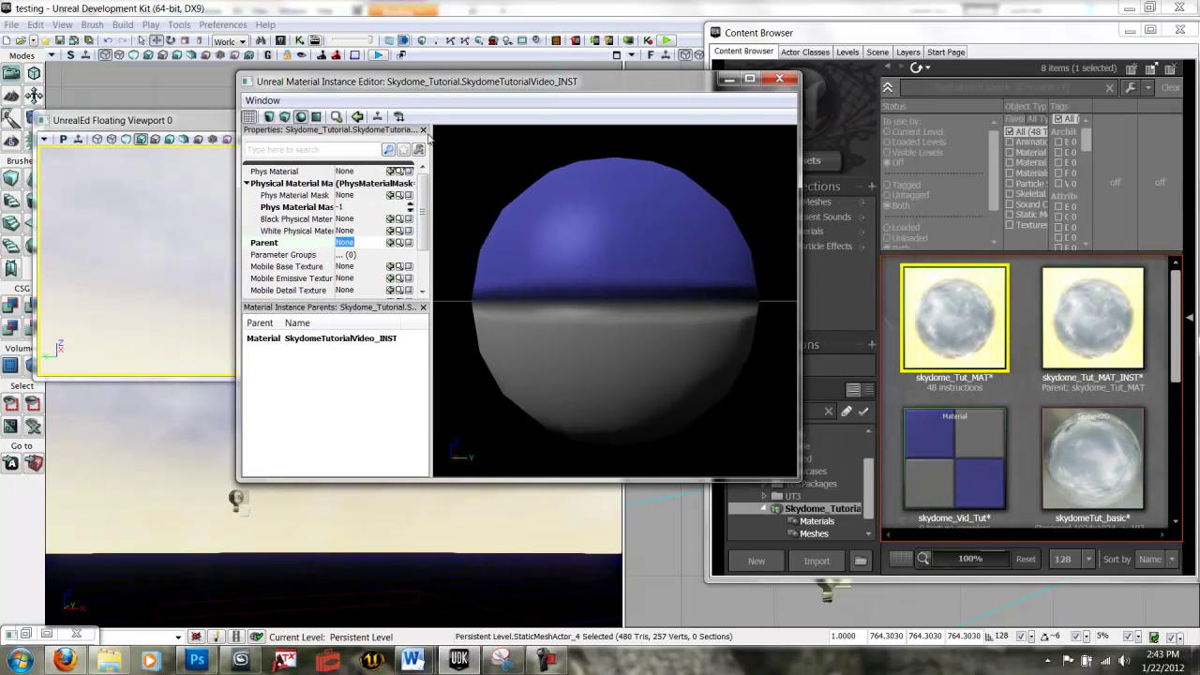
left_click(390, 242)
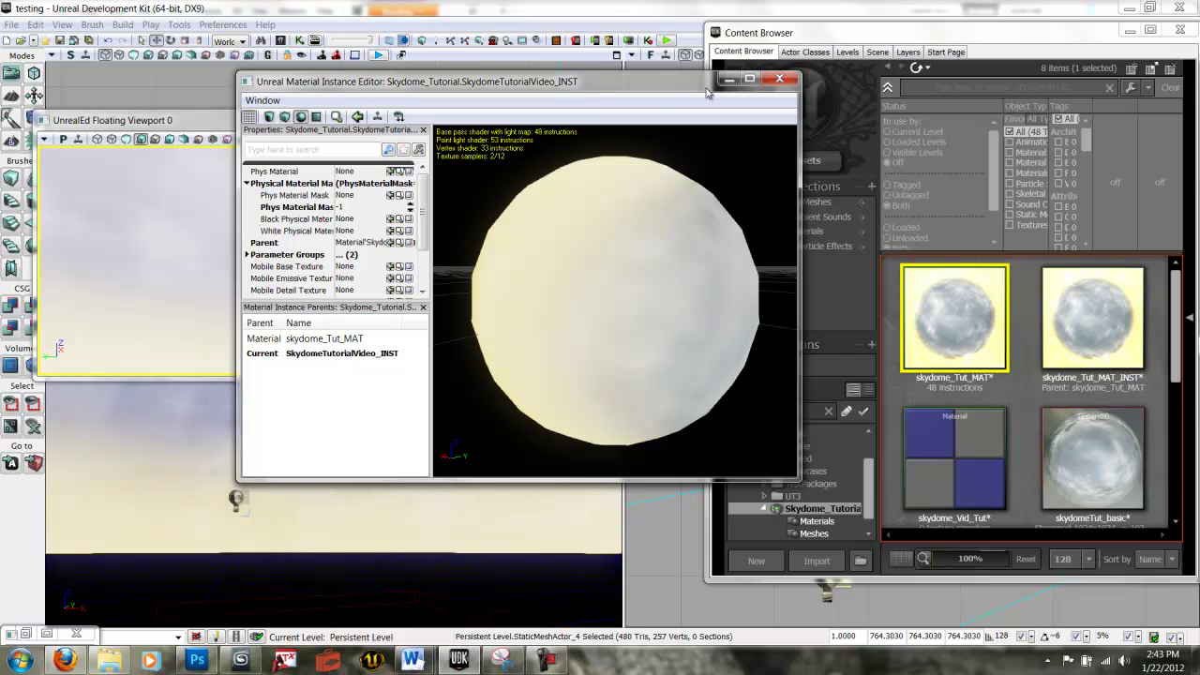
left_click(780, 80)
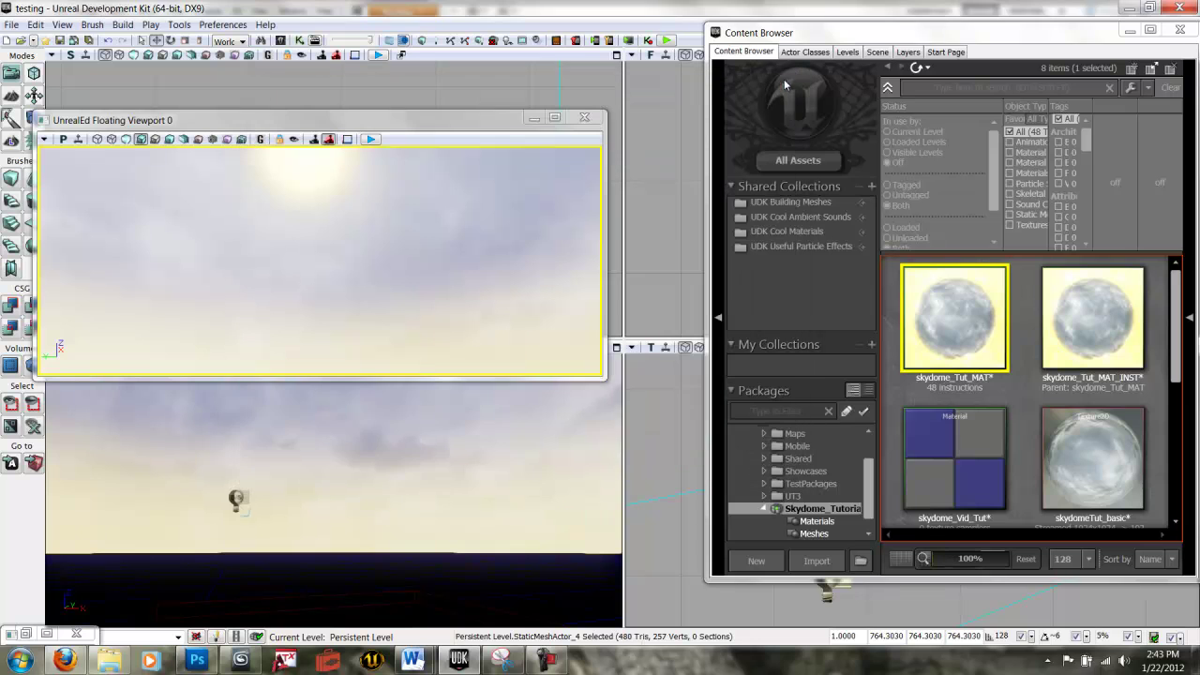
Step: Open the skydomeTut_VID mesh in the Static Mesh Editor
scroll(1175, 361, "down", 3)
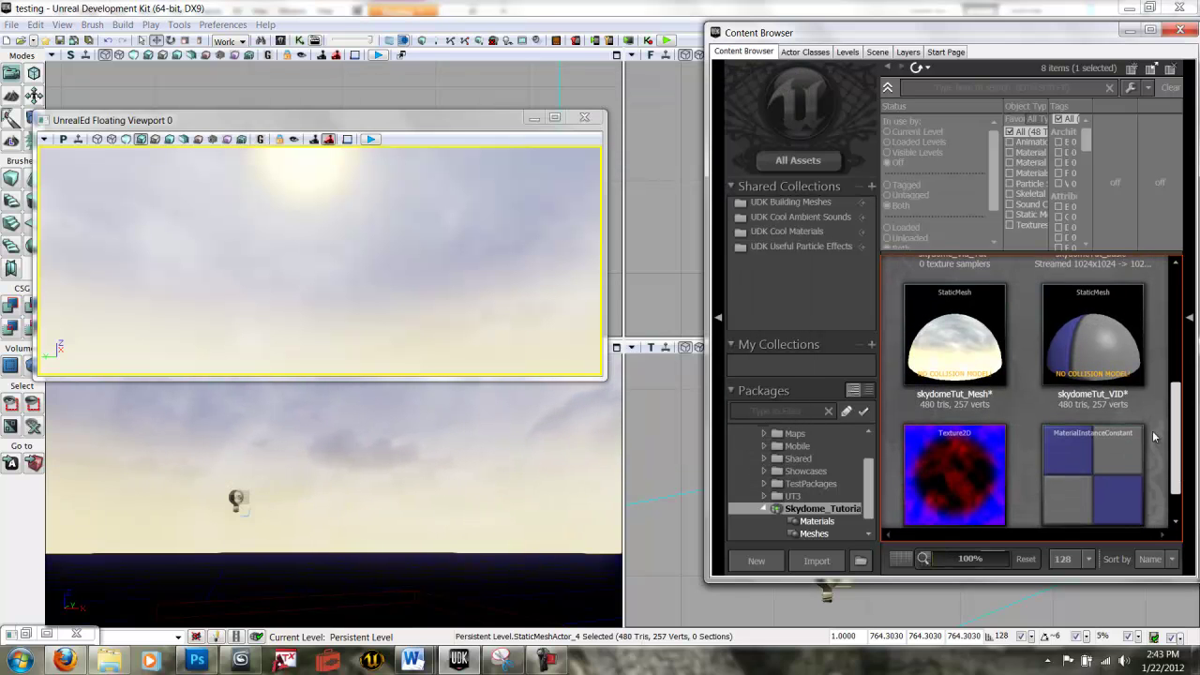
left_click(1105, 371)
right_click(1105, 370)
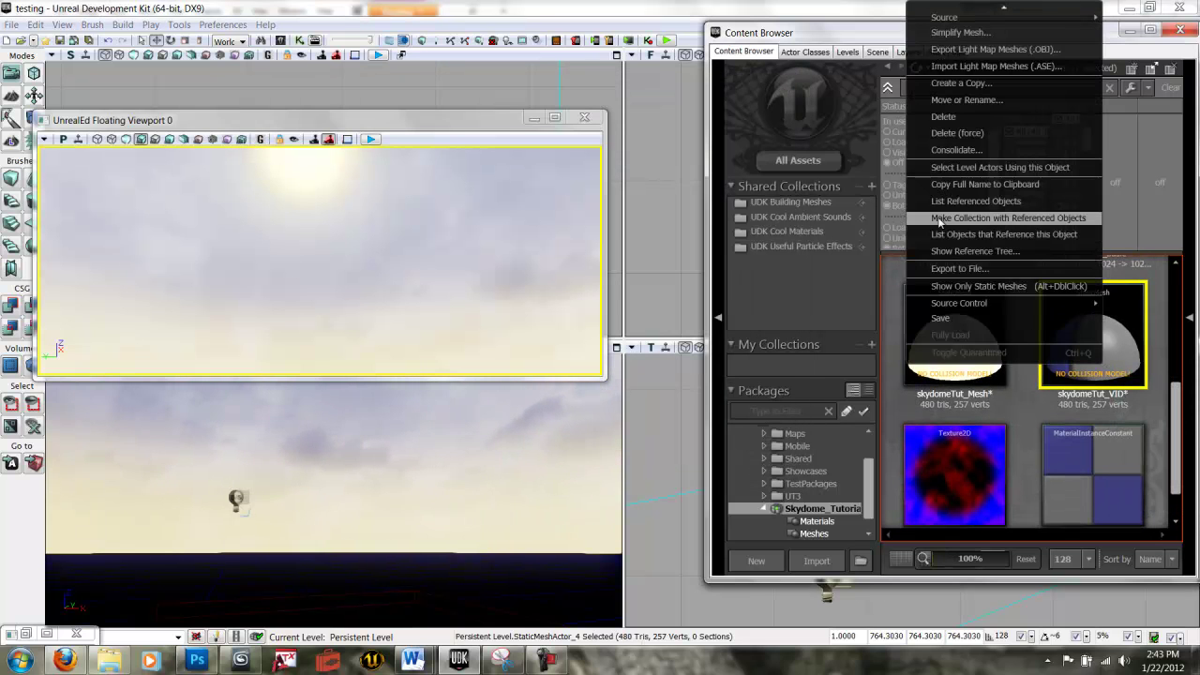
left_click(1121, 327)
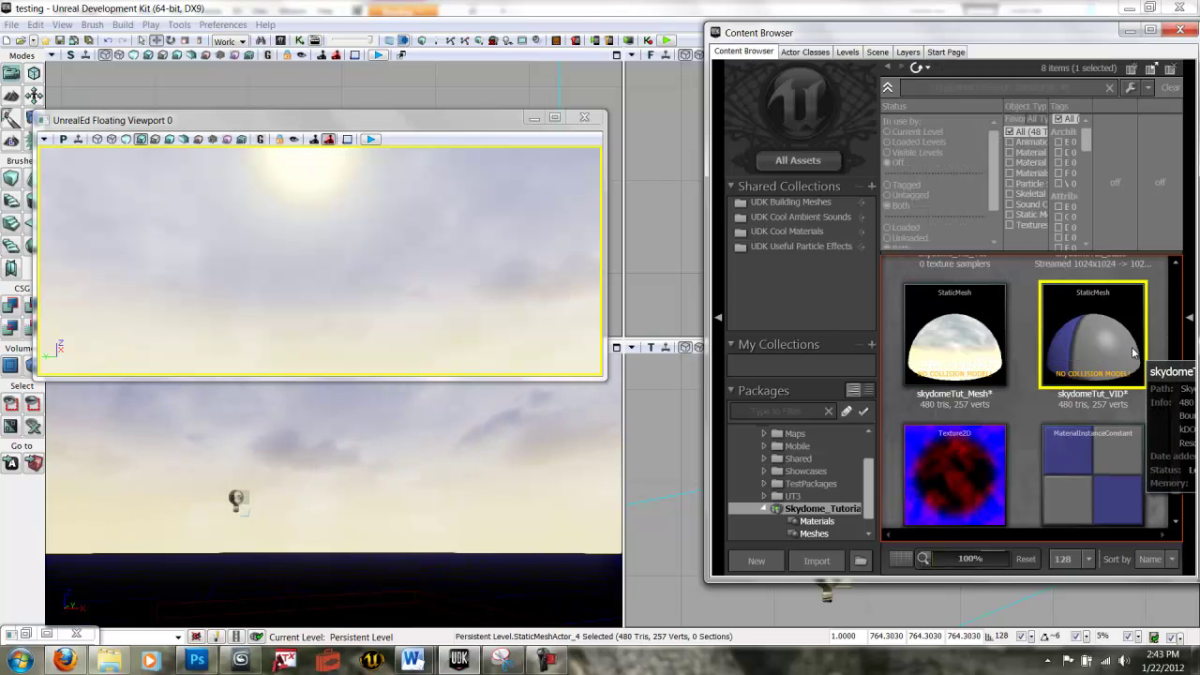
double_click(1132, 352)
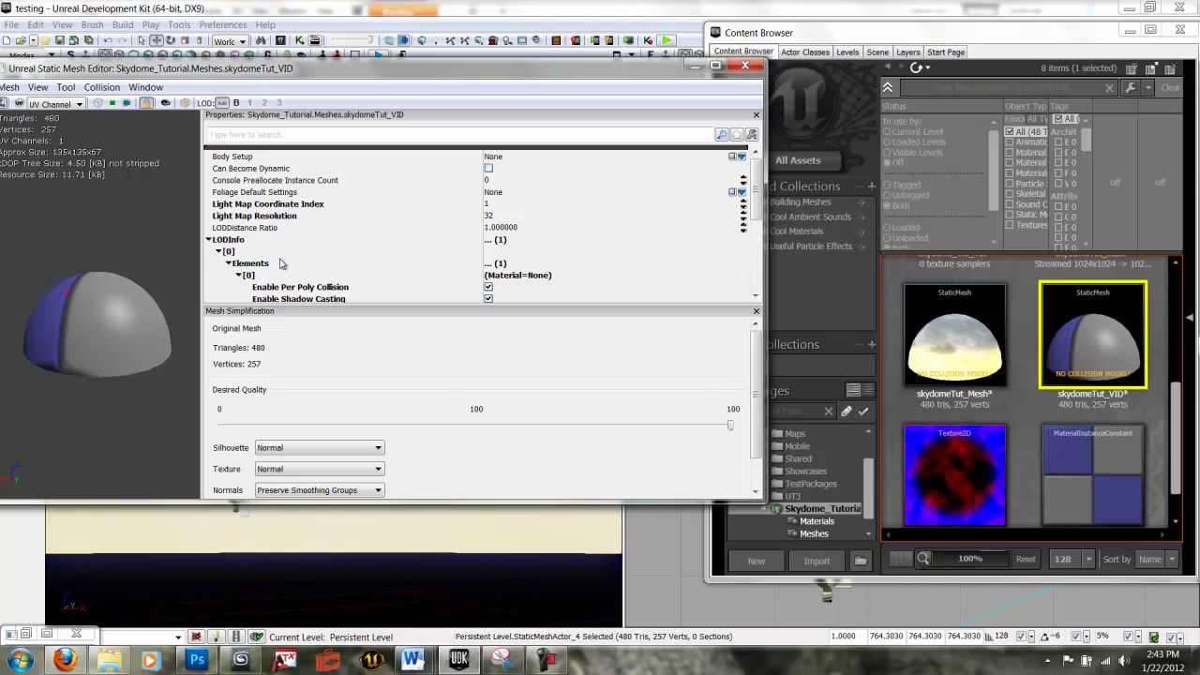
Step: Expand the mesh's Elements list to reach its Material property
double_click(343, 265)
double_click(340, 266)
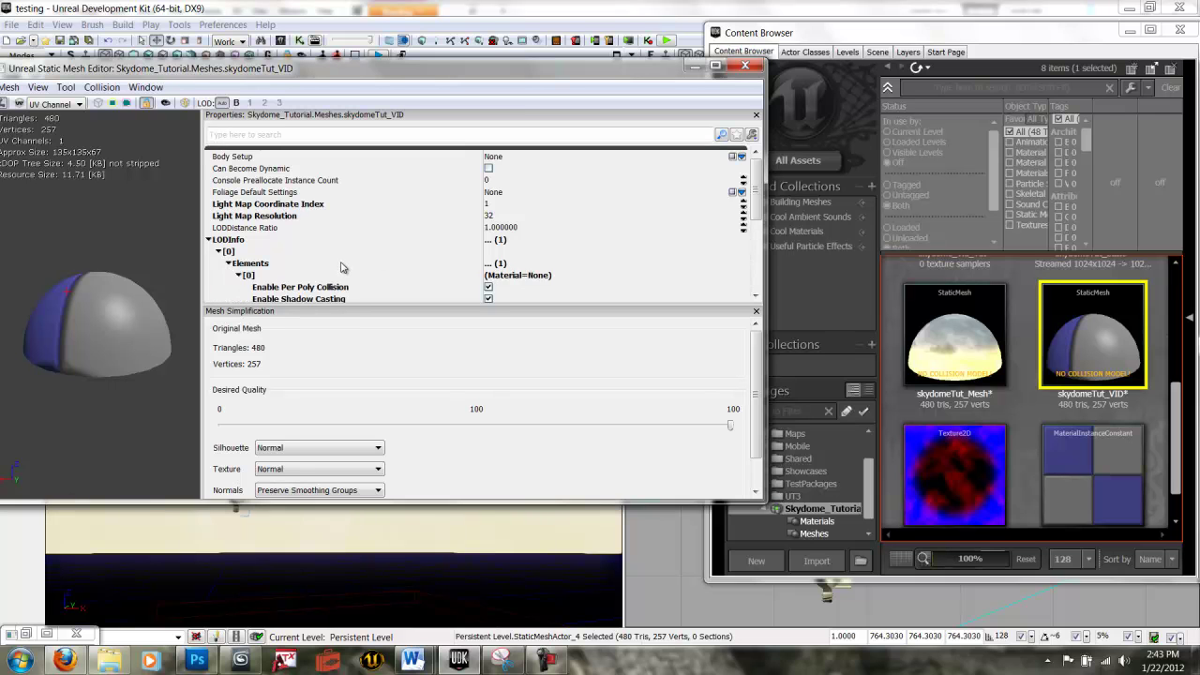
scroll(337, 267, "down", 3)
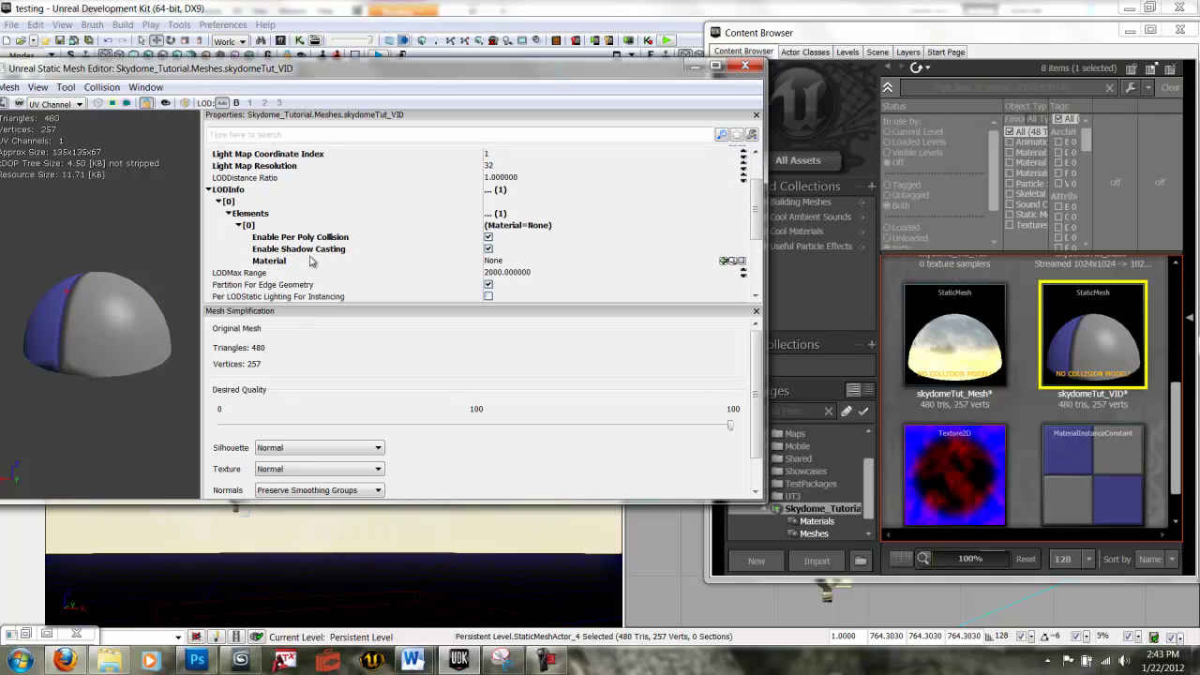
left_click(314, 262)
left_click(1055, 378)
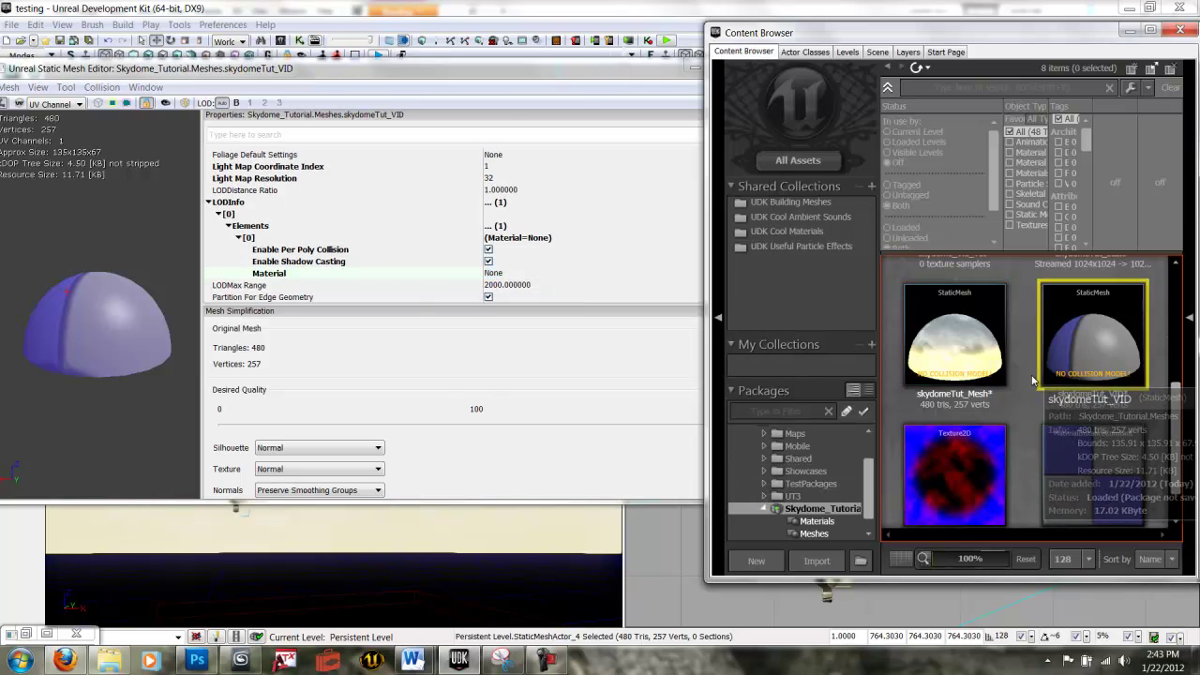
scroll(1032, 377, "up", 3)
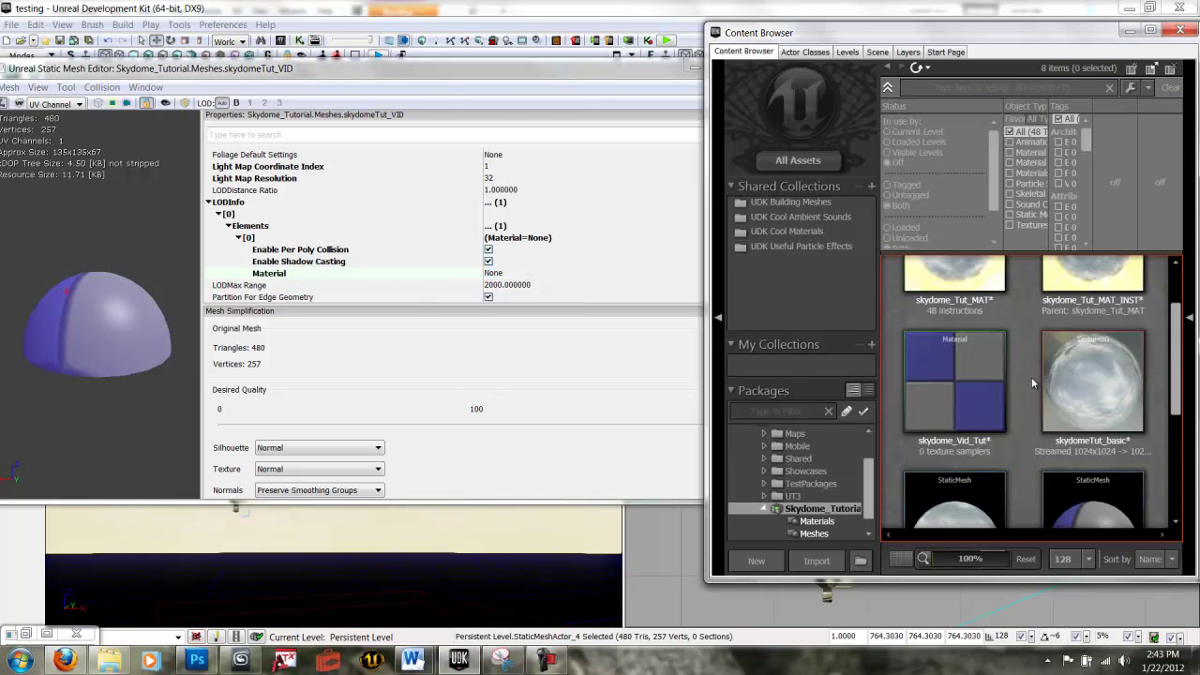
left_click(562, 290)
scroll(570, 282, "down", 1)
Step: Assign skydome_Tut_MAT_INST to the first LOD element, check the dome preview, and close the editor
left_click(554, 225)
left_click(554, 213)
left_click(497, 250)
left_click(724, 250)
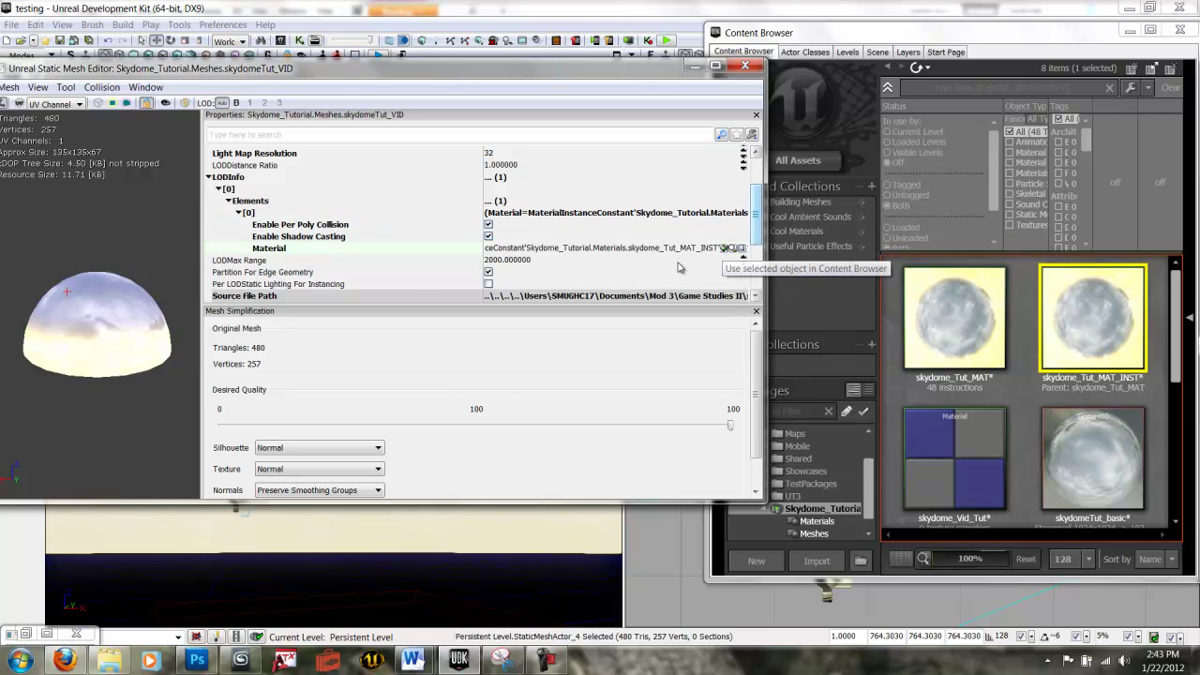
scroll(185, 357, "up", 3)
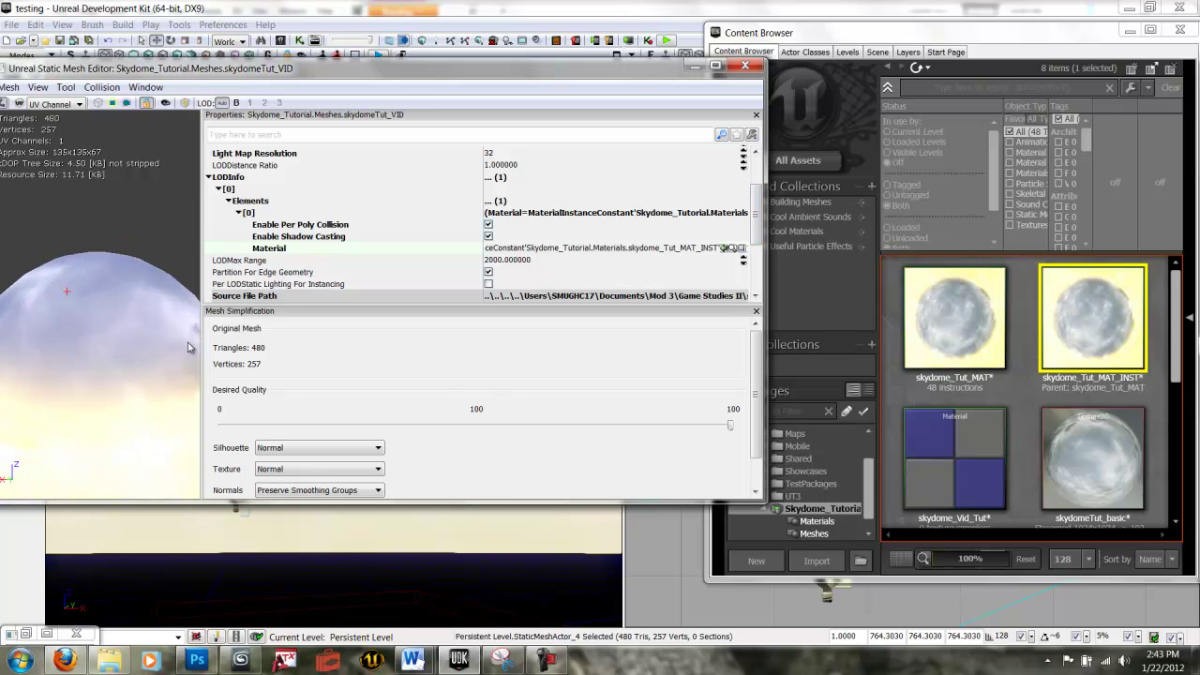
left_click_drag(124, 363, 104, 366)
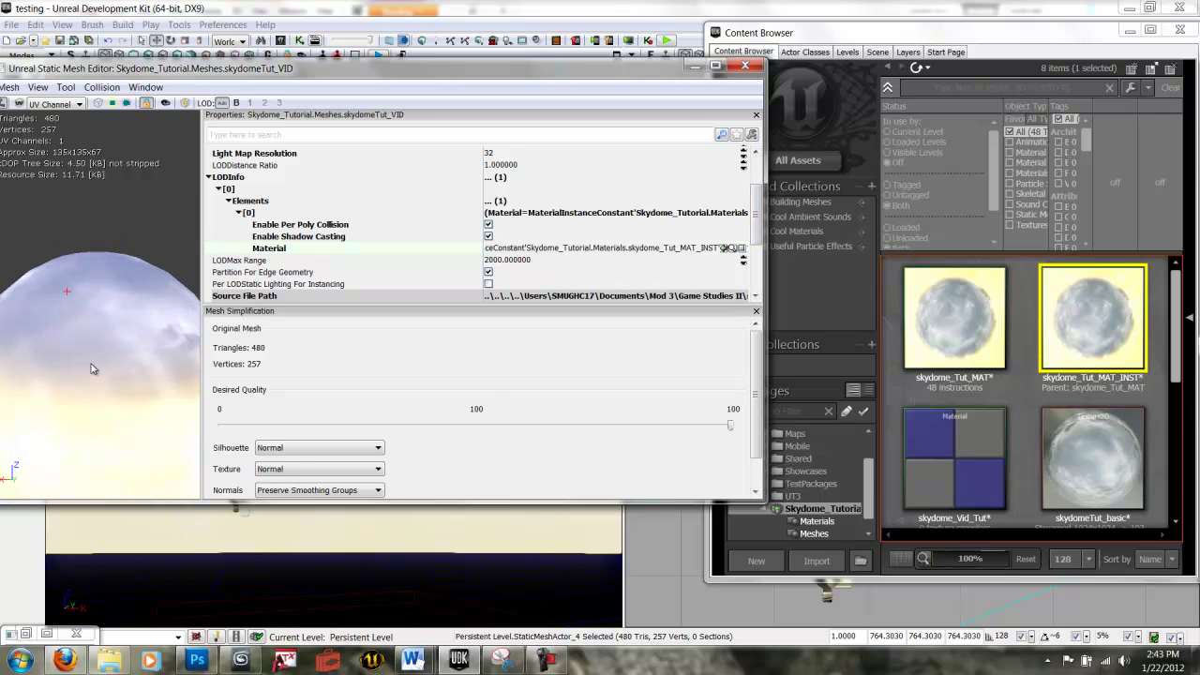
left_click(743, 67)
Step: Maximize the floating viewport and tilt the camera down toward the horizon
right_click(410, 597)
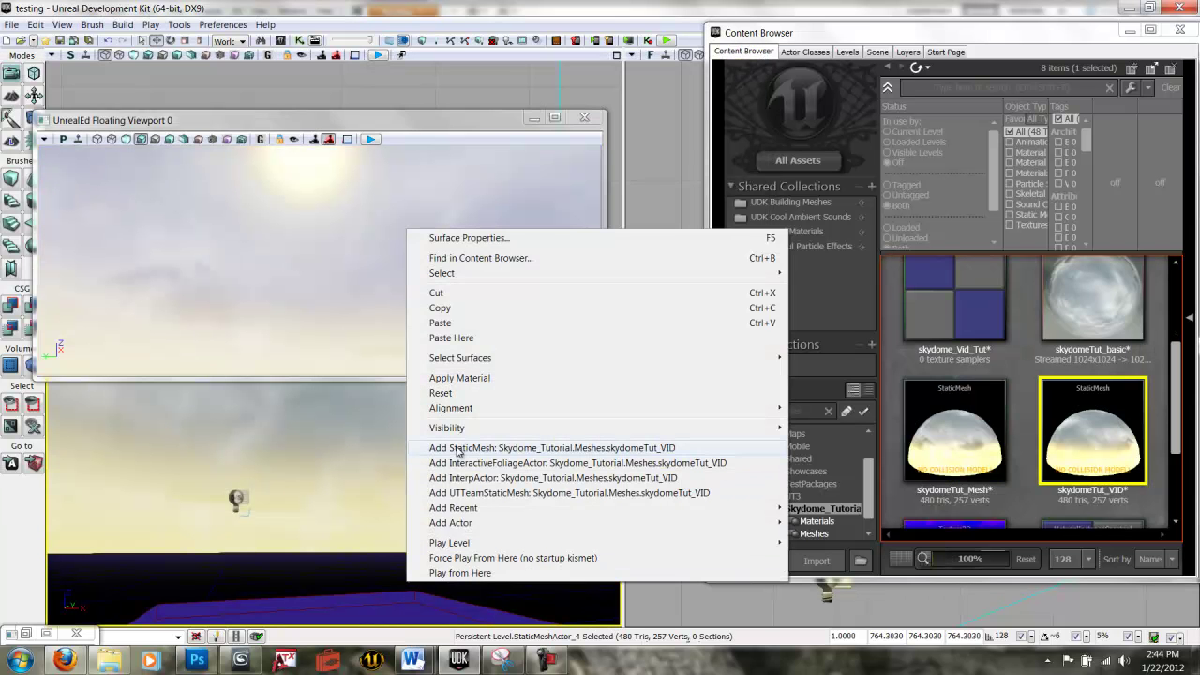
left_click(381, 512)
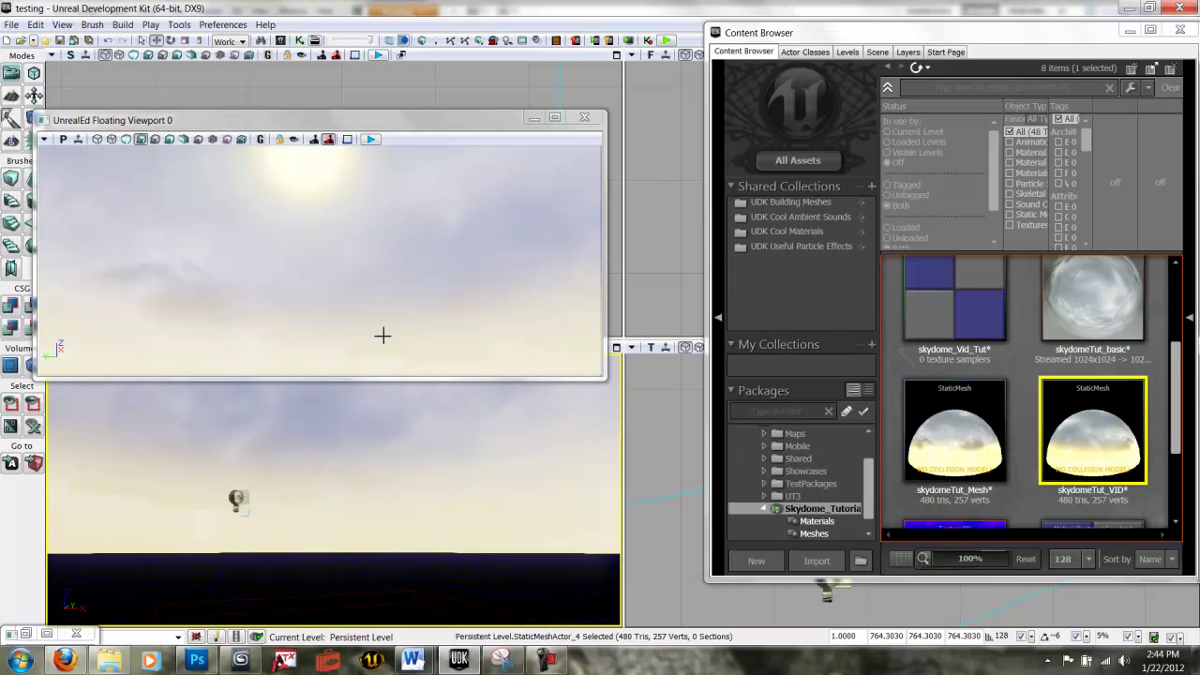
left_click(555, 118)
right_click_drag(699, 438, 303, 385)
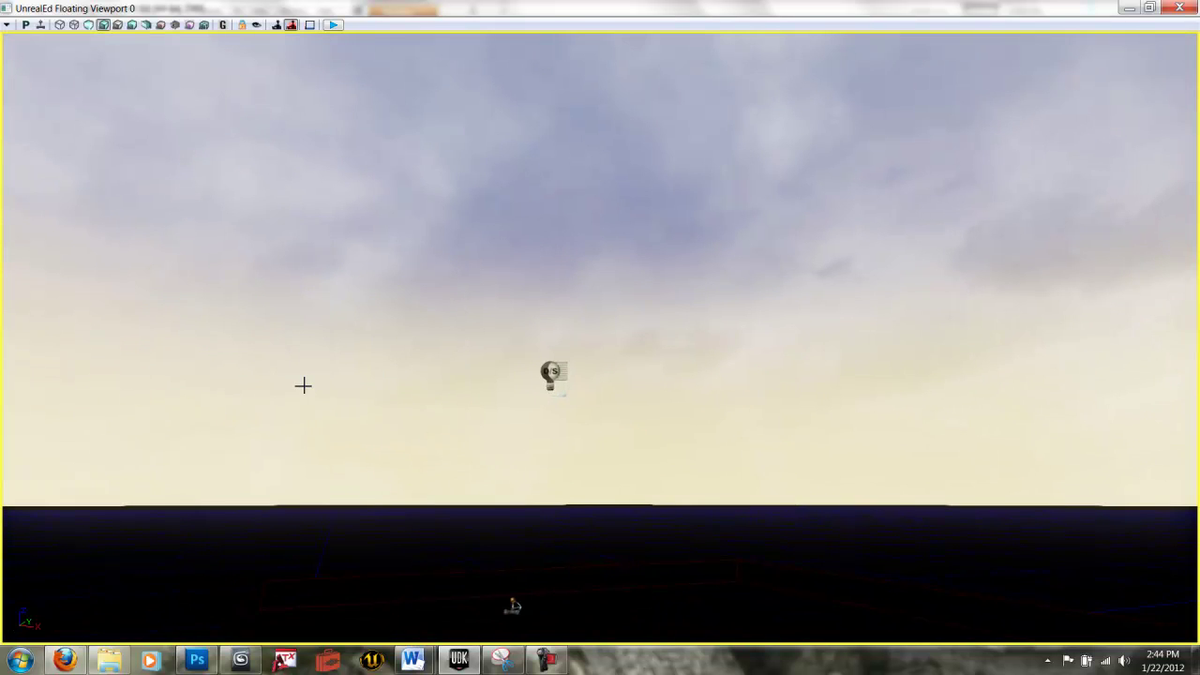
Step: Bring up the skydome actor's context menu and its Materials options
right_click(478, 284)
mouse_move(502, 292)
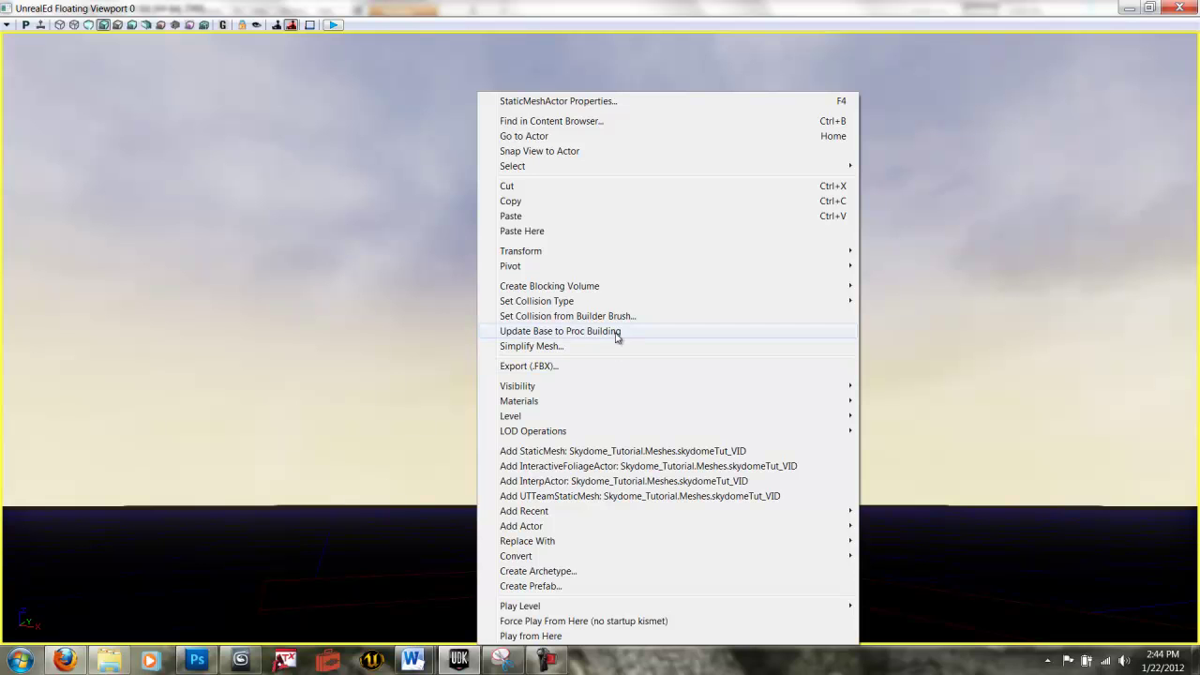
mouse_move(611, 402)
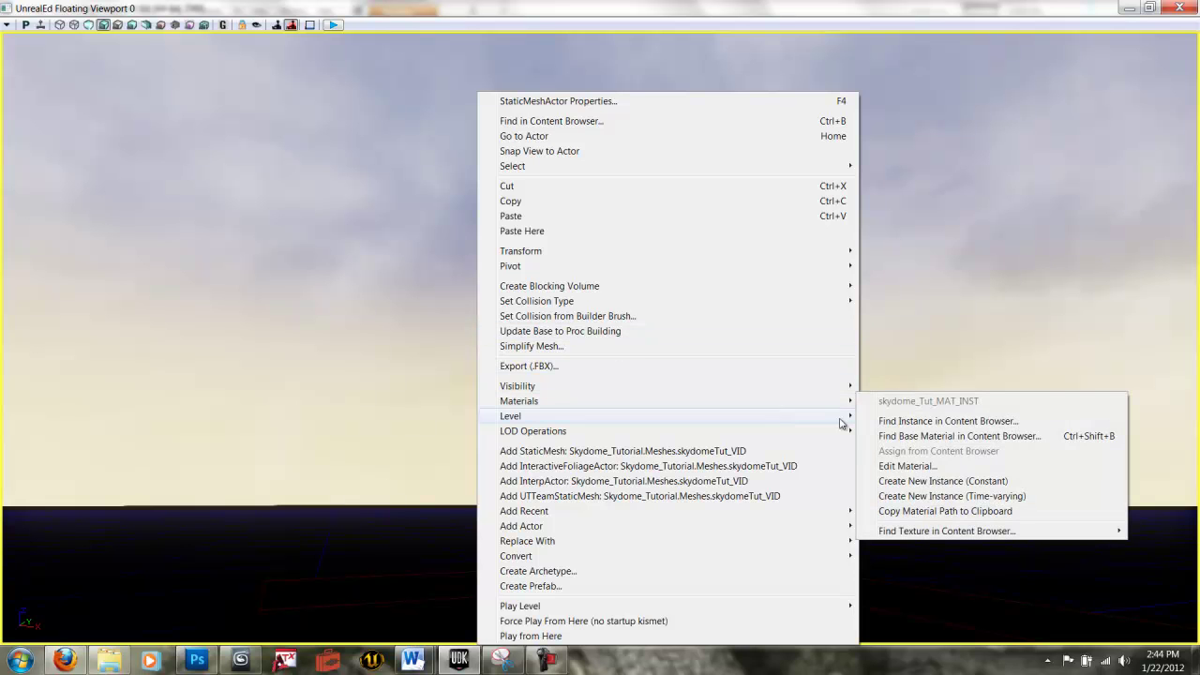
Step: Open skydome_Tut_MAT_INST for editing, move its editor right, and expand its Vector Parameter group
left_click(938, 466)
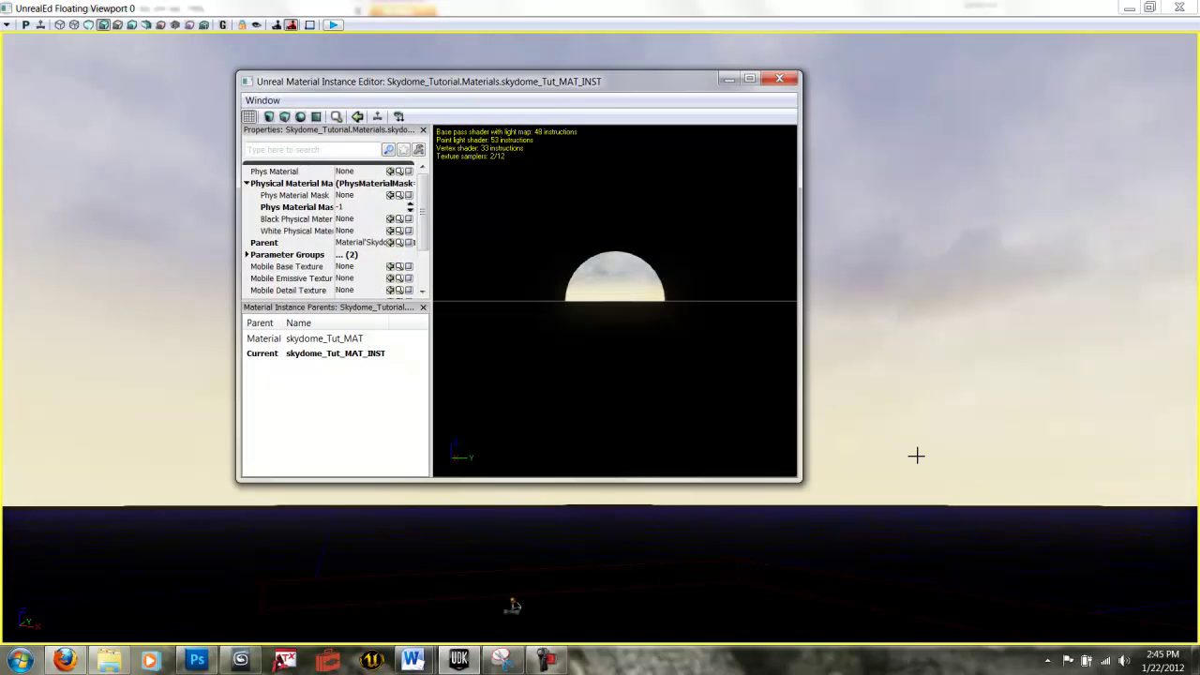
left_click_drag(478, 88, 1081, 127)
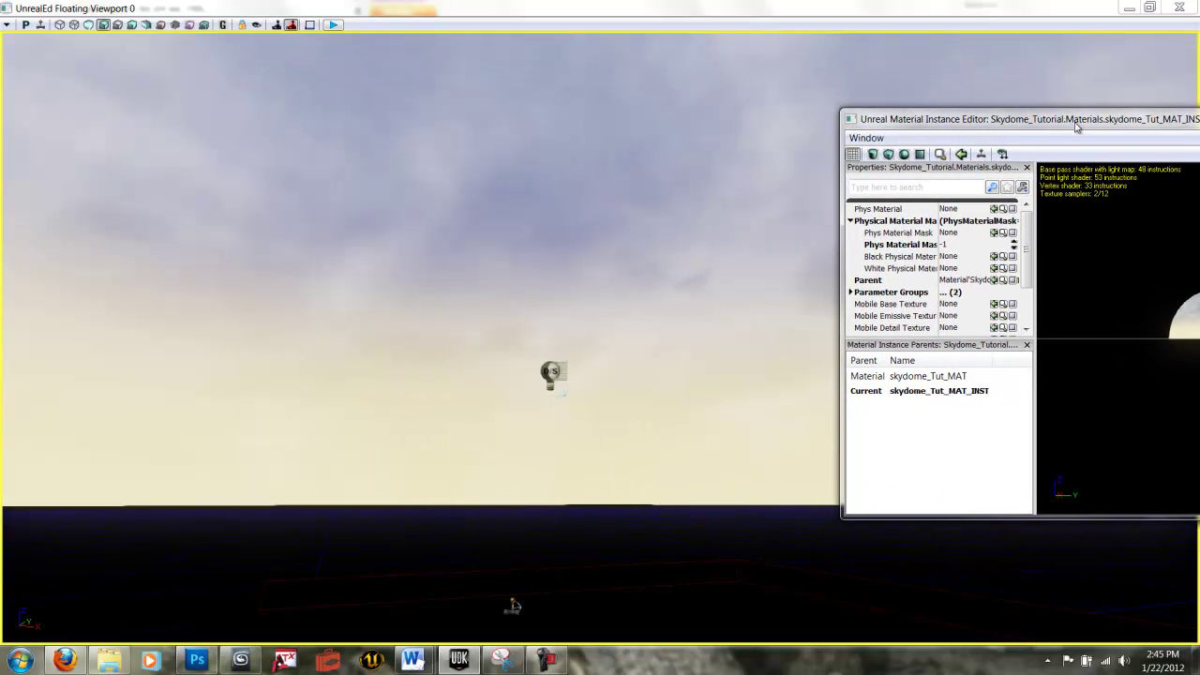
left_click(851, 294)
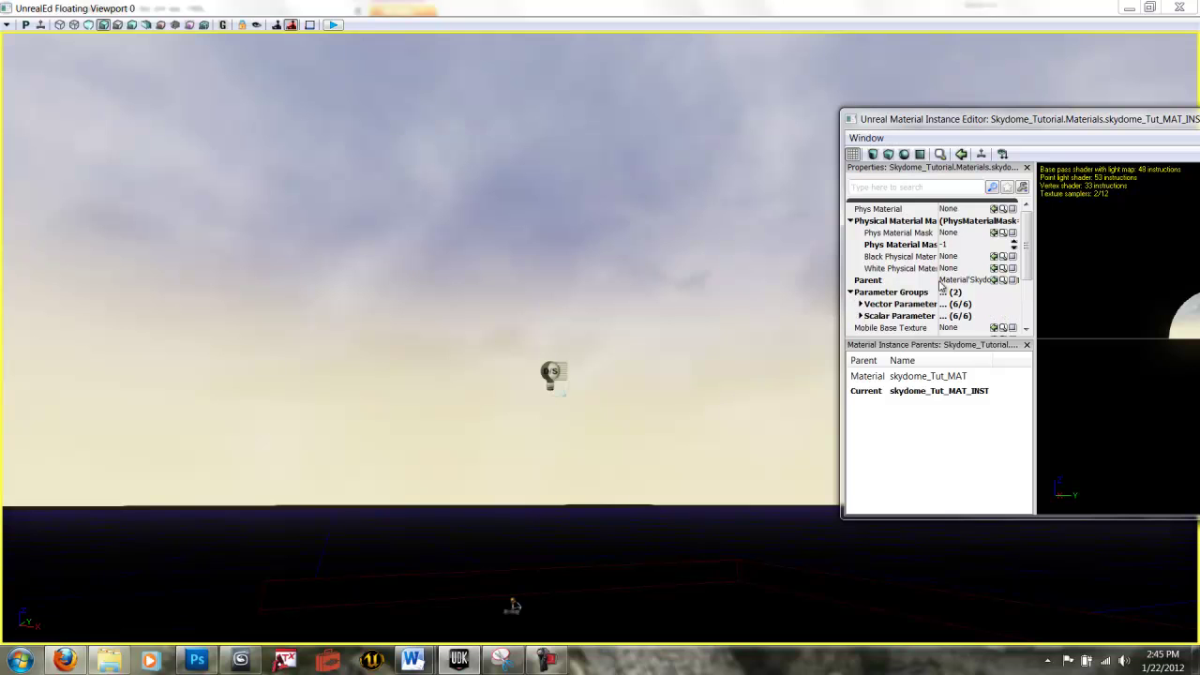
scroll(985, 272, "down", 3)
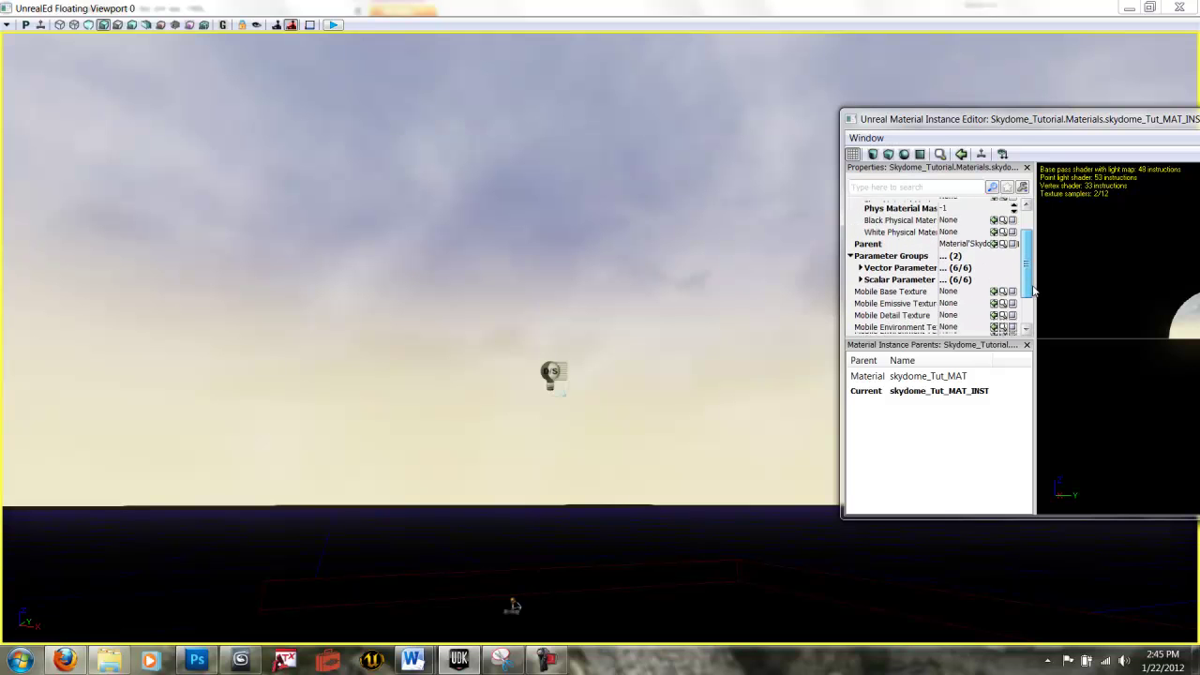
left_click(862, 263)
left_click_drag(1029, 263, 1029, 278)
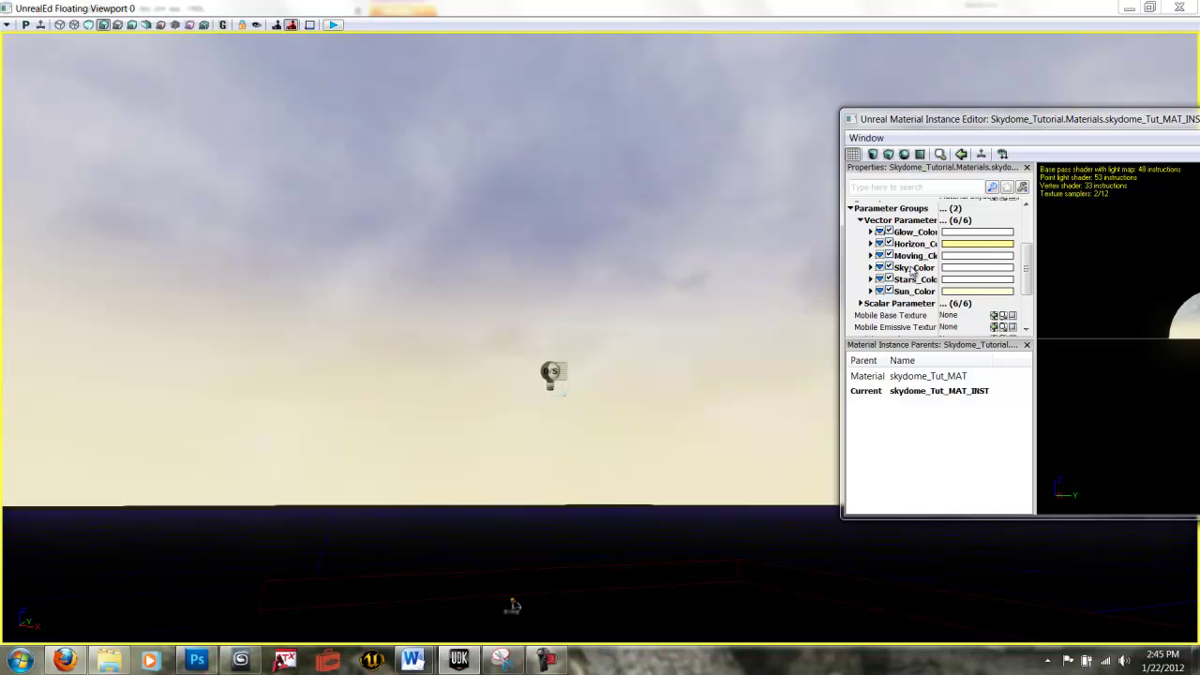
Step: Set the sky material's moving colour to hot pink
left_click(960, 267)
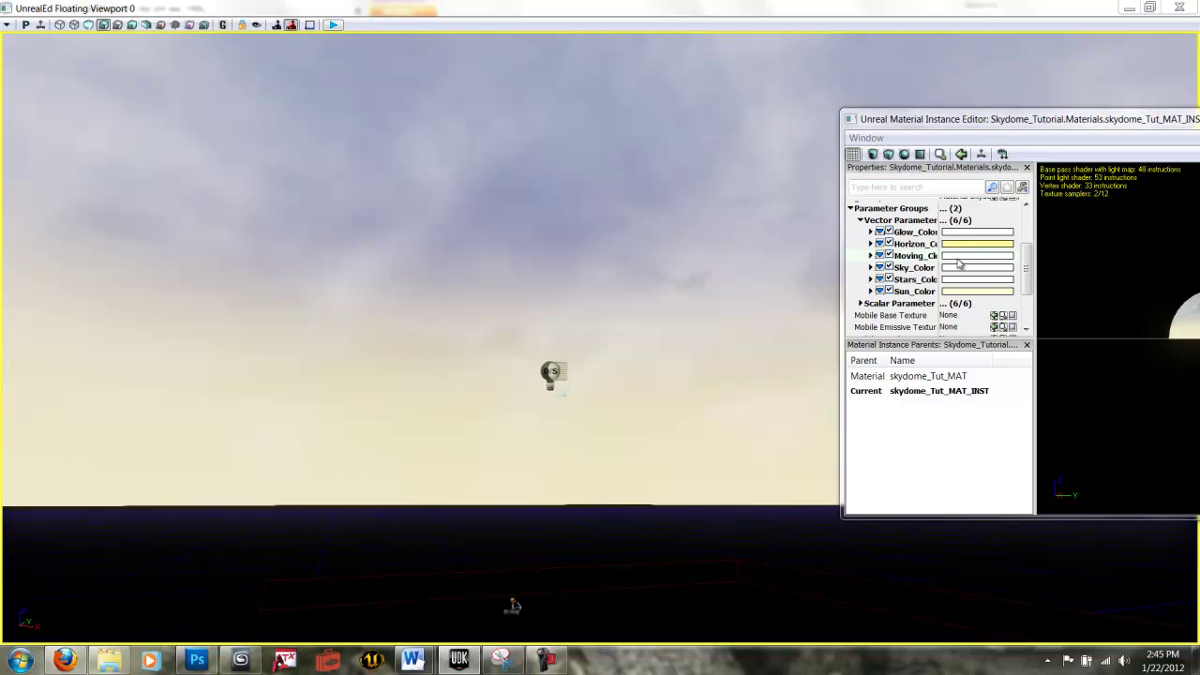
left_click_drag(618, 262, 633, 255)
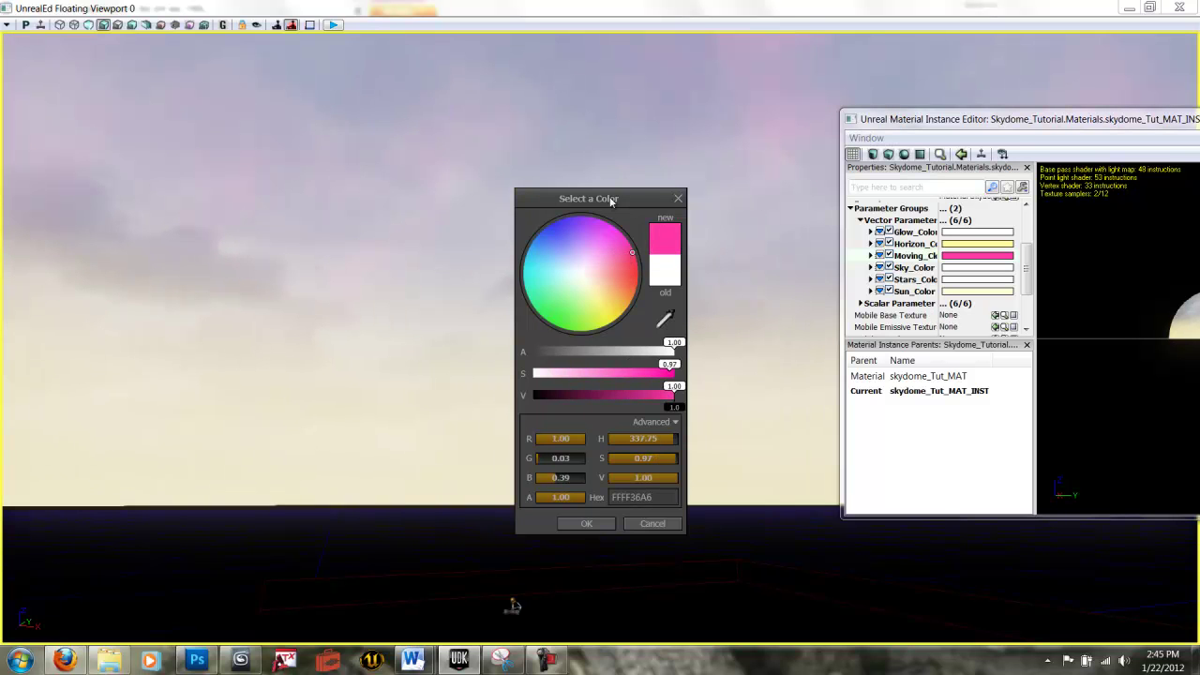
left_click_drag(611, 201, 752, 205)
mouse_move(701, 246)
left_mouse_down()
mouse_move(694, 236)
mouse_move(690, 327)
mouse_move(758, 303)
mouse_move(780, 269)
left_mouse_up()
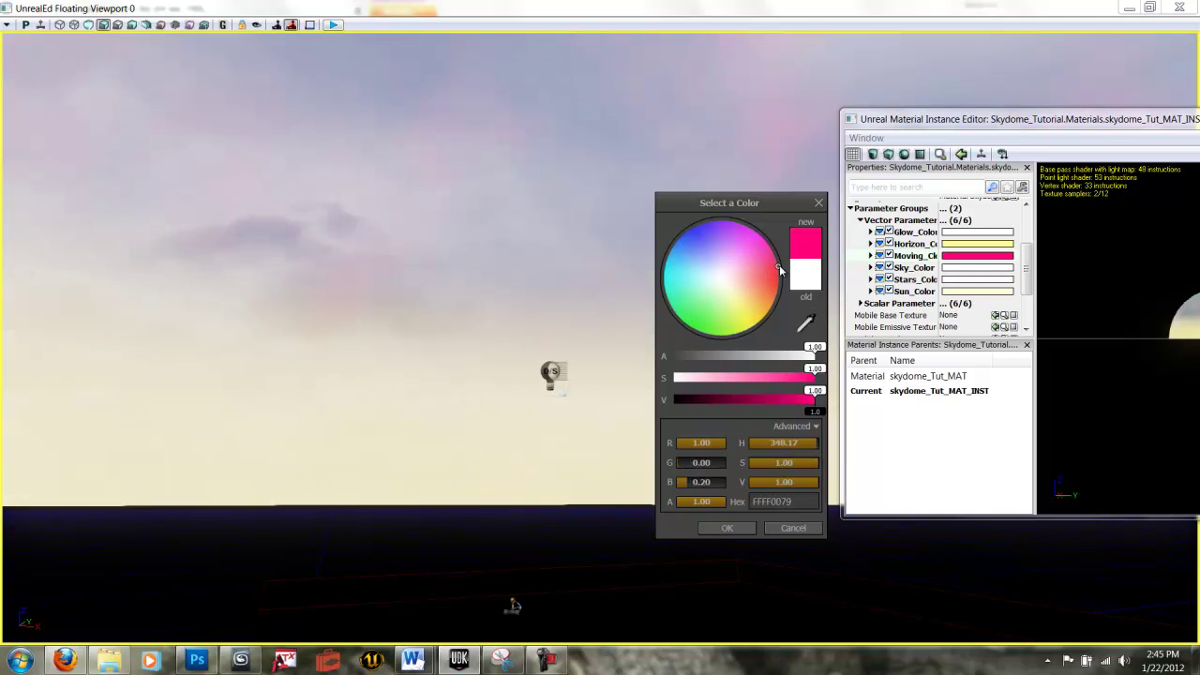
left_click(728, 529)
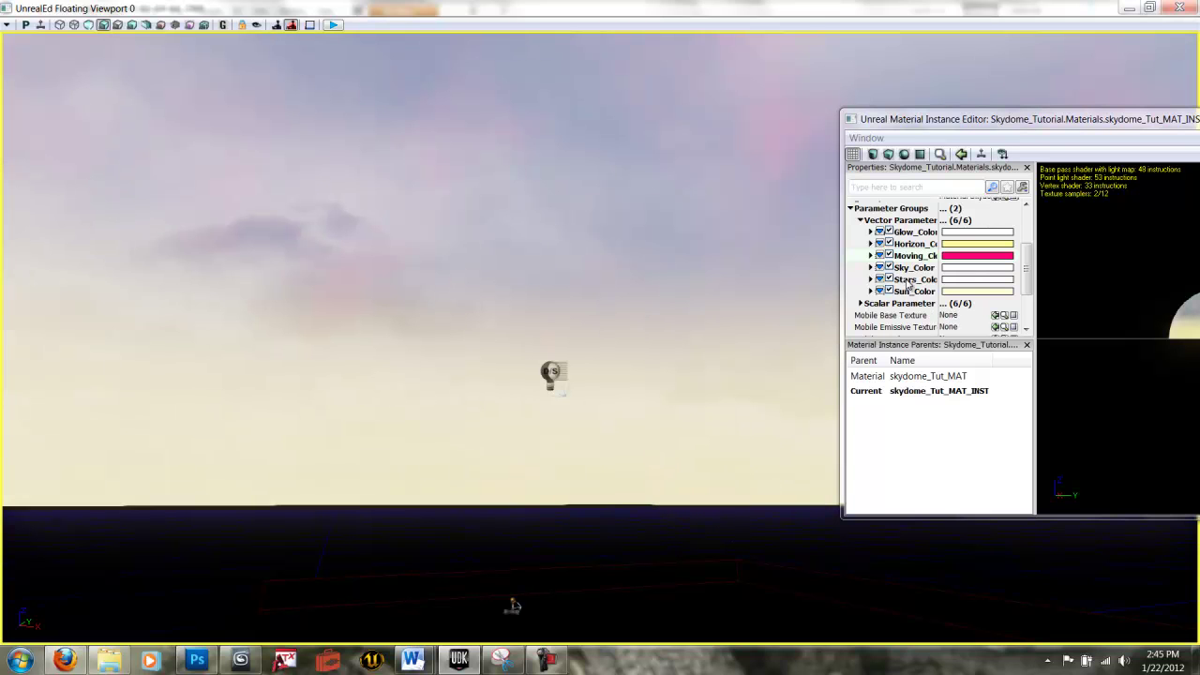
Step: Change the horizon colour to light blue
left_click(955, 246)
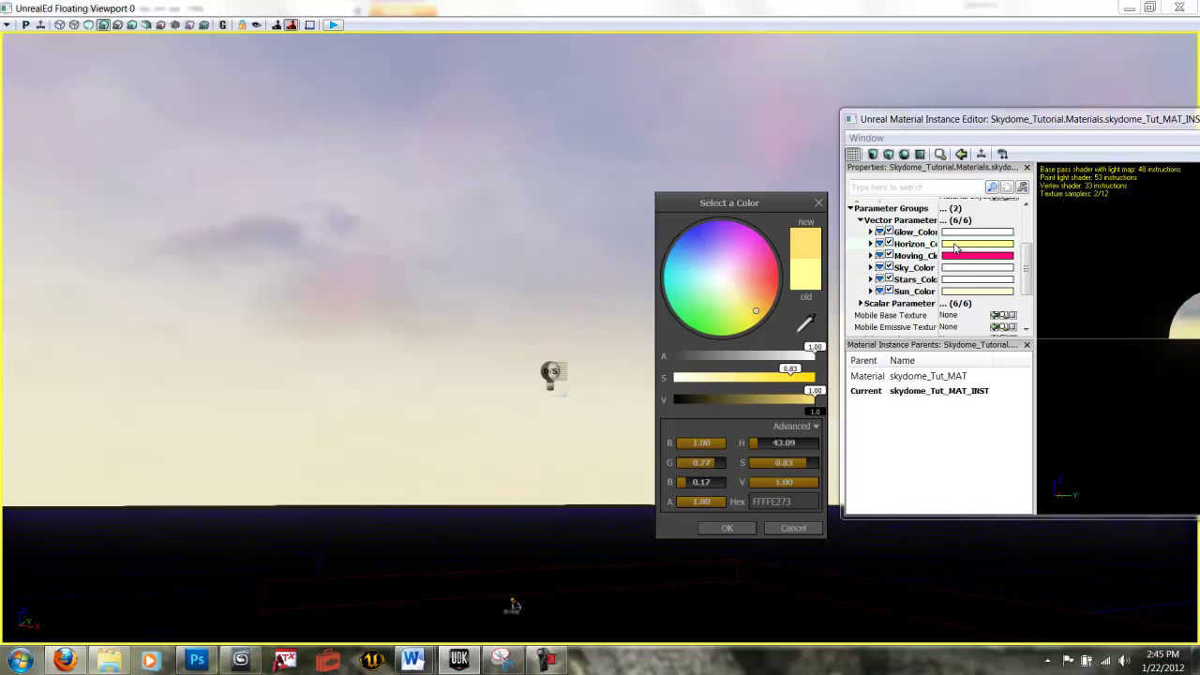
mouse_move(756, 311)
left_mouse_down()
mouse_move(706, 310)
mouse_move(688, 280)
mouse_move(739, 251)
left_mouse_up()
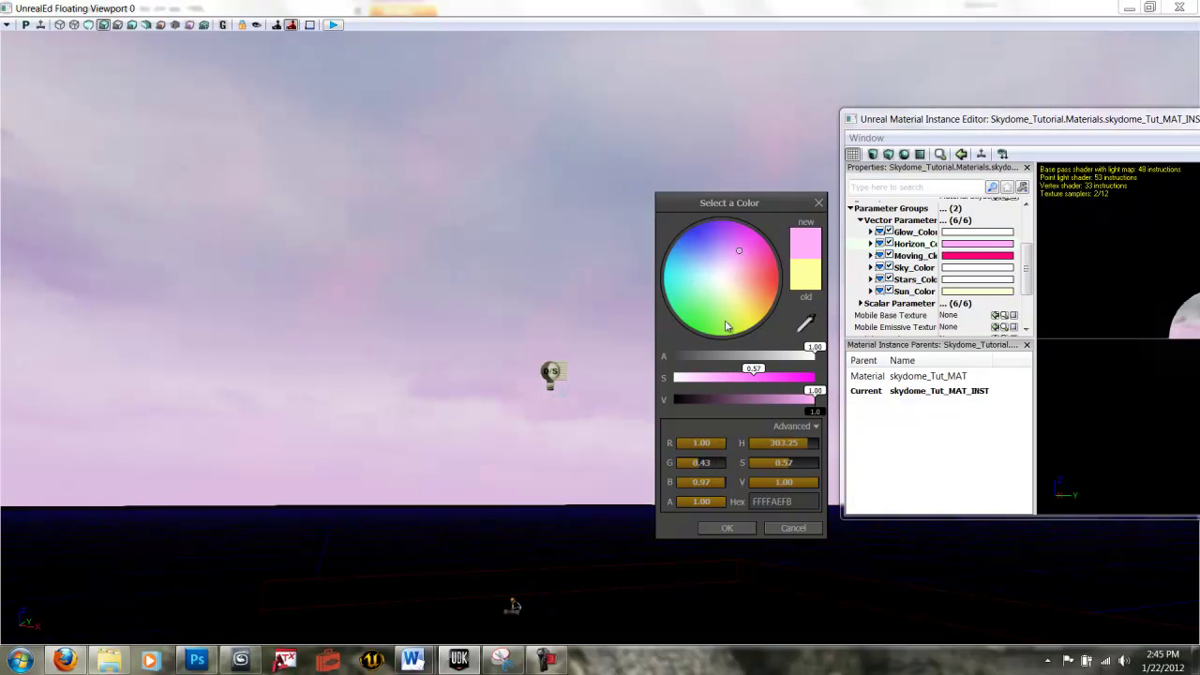
left_click(706, 249)
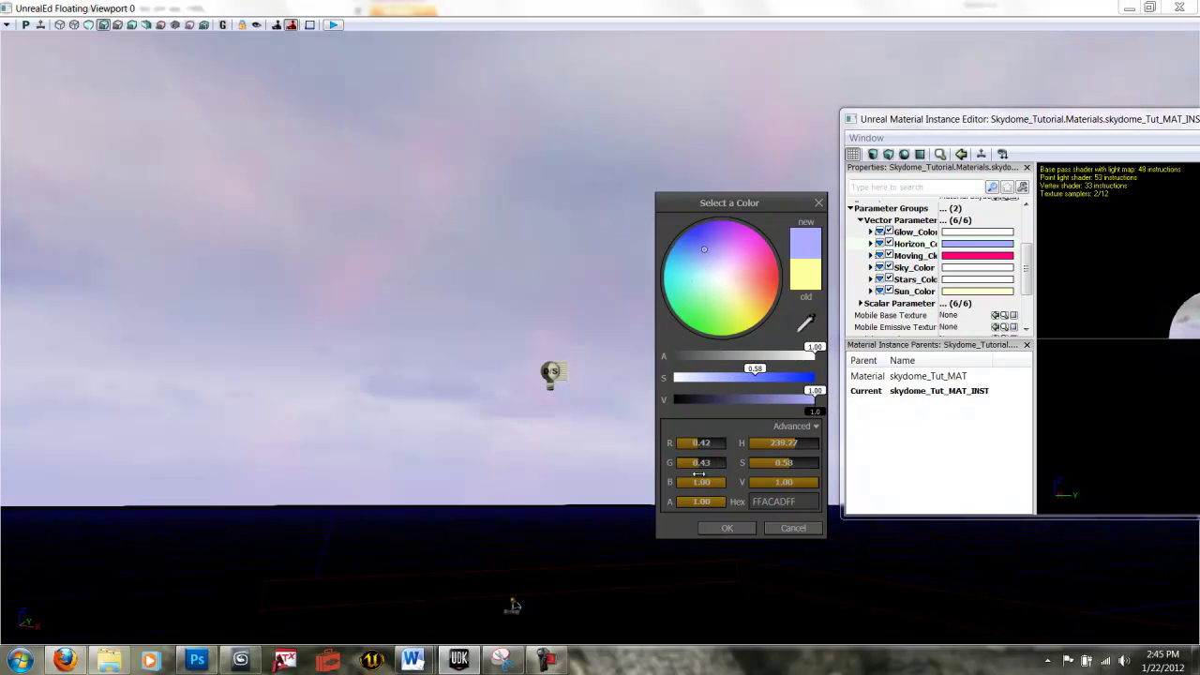
left_click(724, 528)
Step: Make Sky_Color a saturated magenta (about 0.76, 0, 1)
left_click(953, 270)
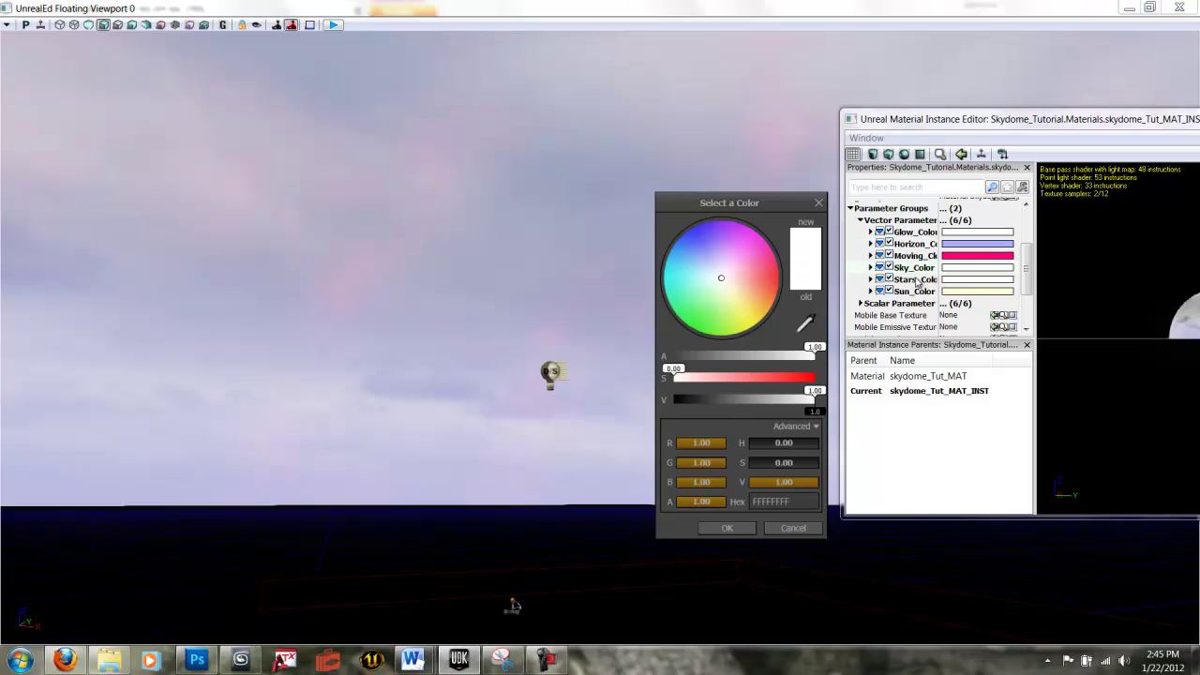
left_click(760, 249)
mouse_move(760, 250)
left_mouse_down()
mouse_move(779, 246)
mouse_move(739, 223)
left_mouse_up()
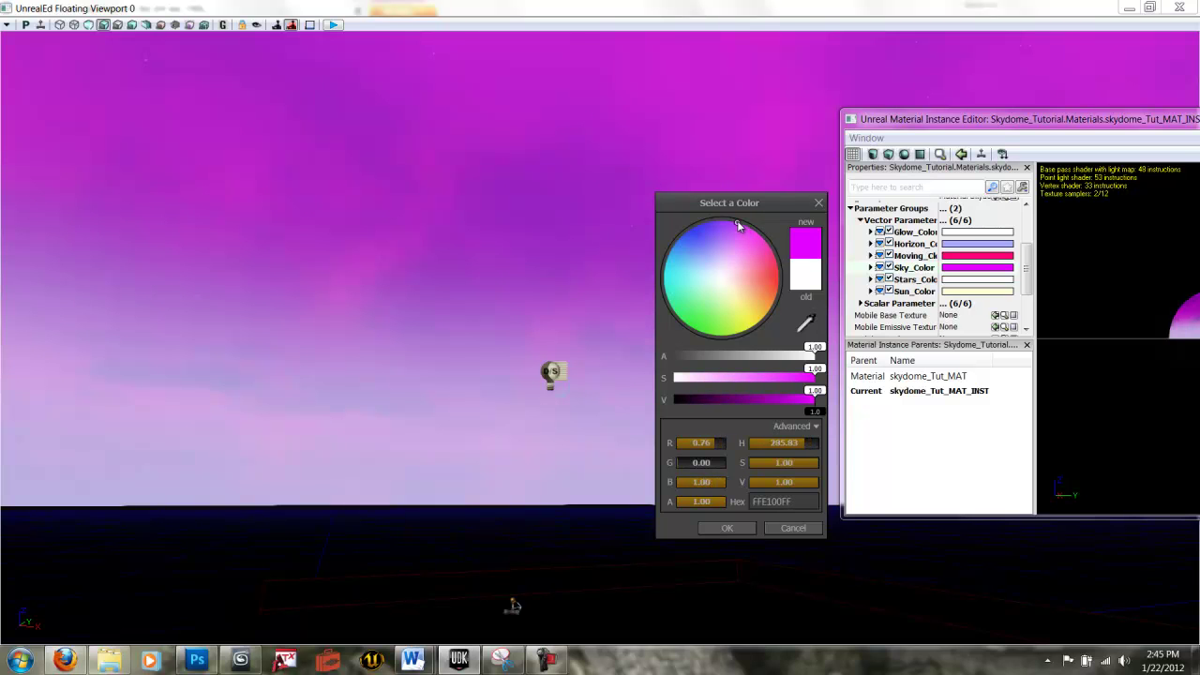
left_click(727, 528)
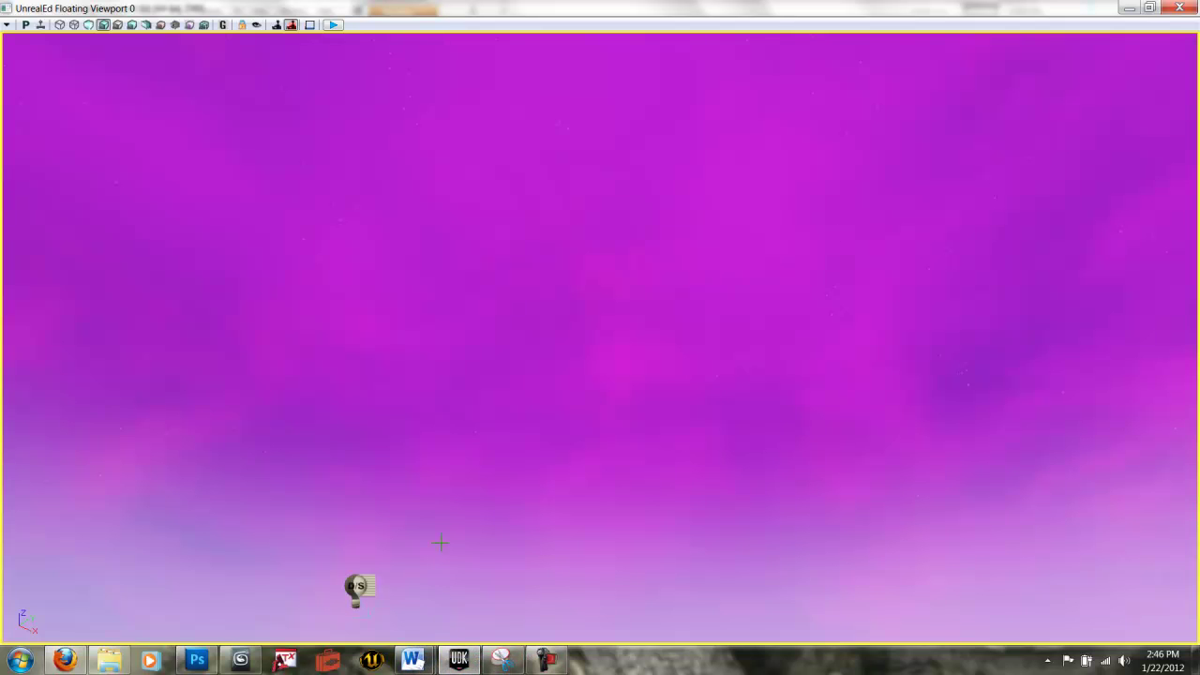
Step: Restore the viewport, move the Material Instance Editor left, and play-test the magenta sky
left_click(1150, 7)
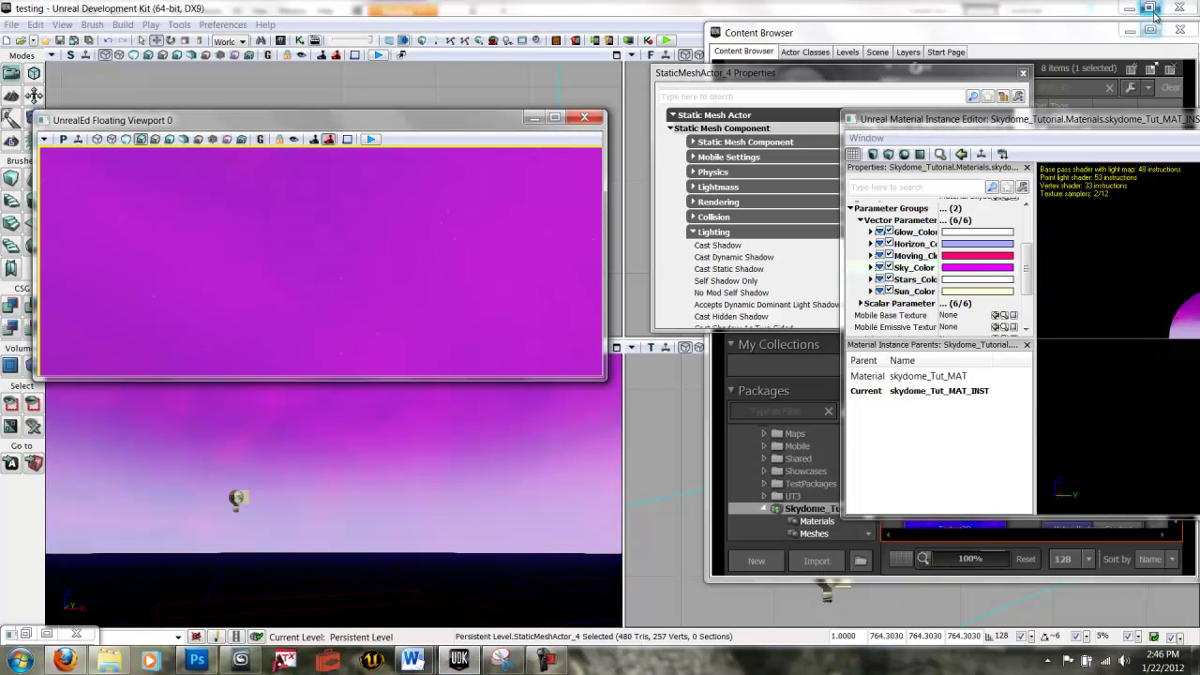
left_click(945, 128)
left_click_drag(945, 125, 771, 142)
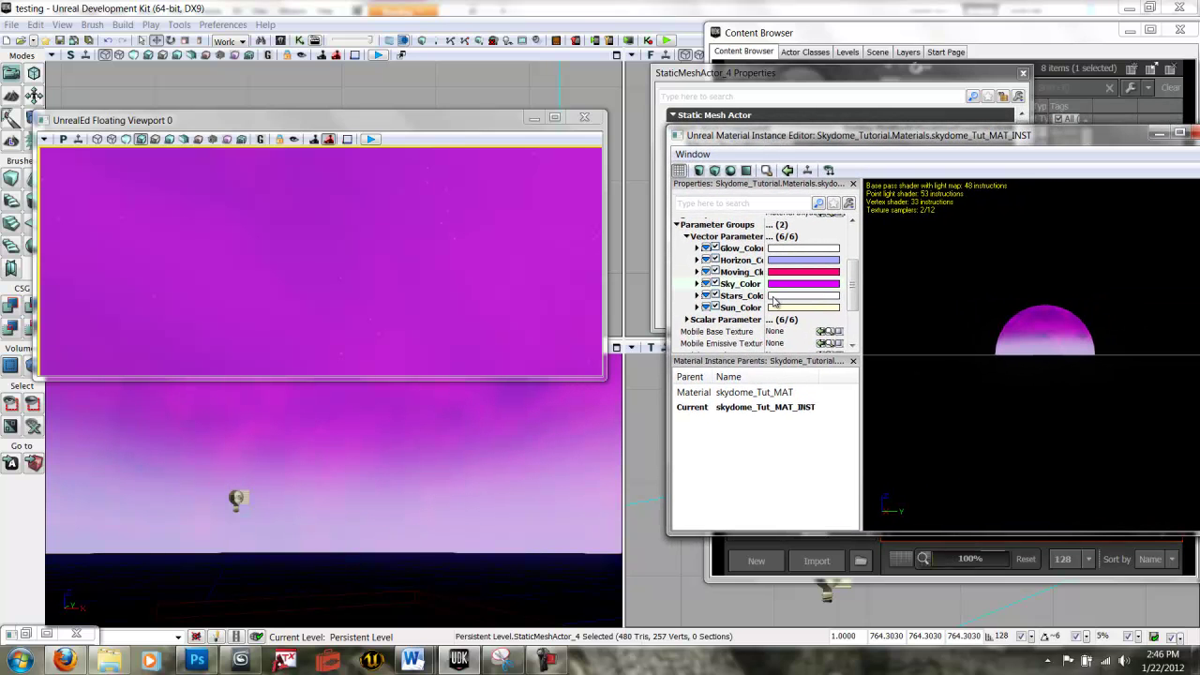
left_click(666, 40)
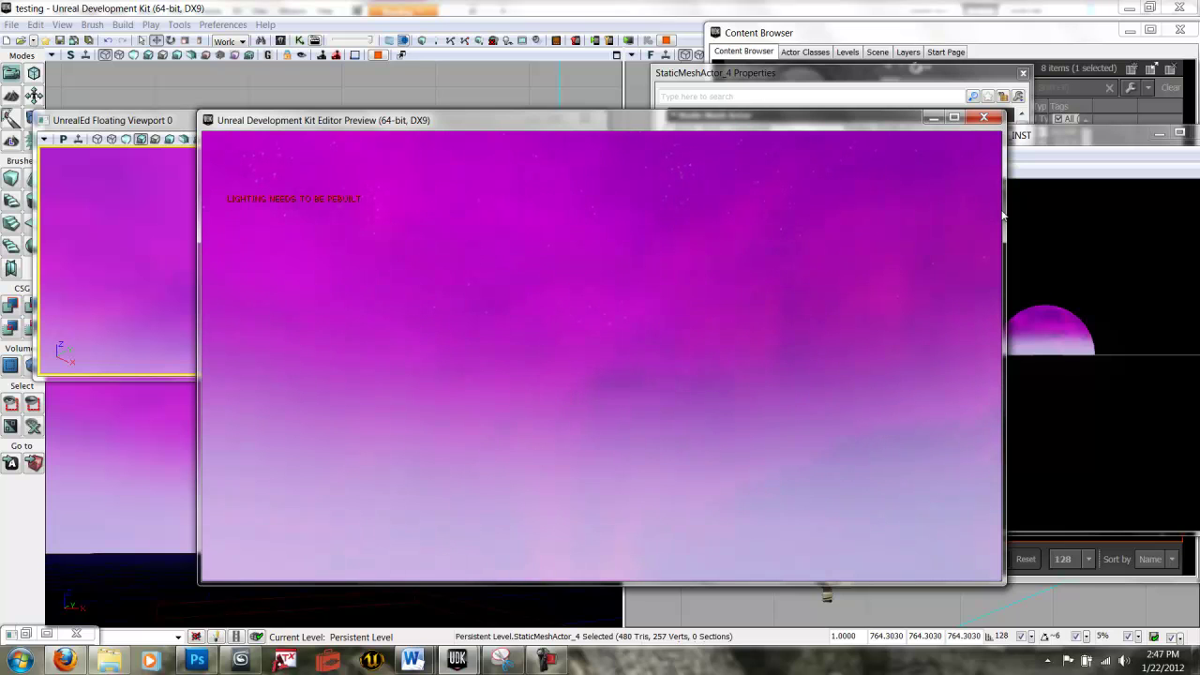
key("Escape")
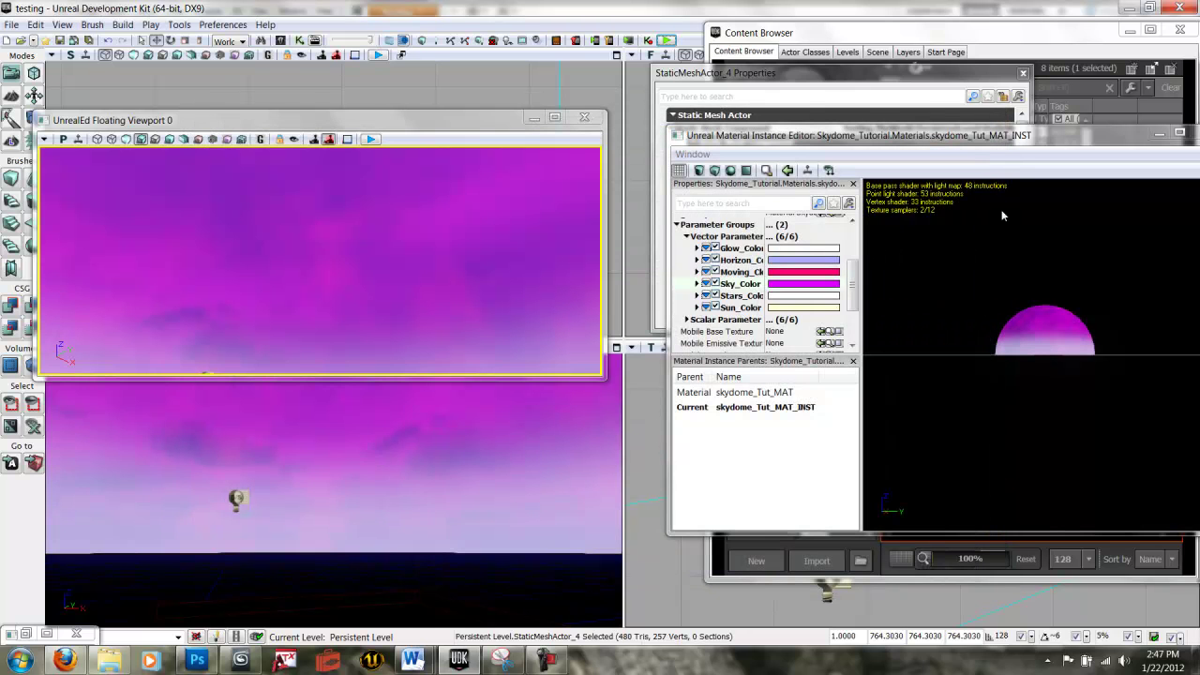